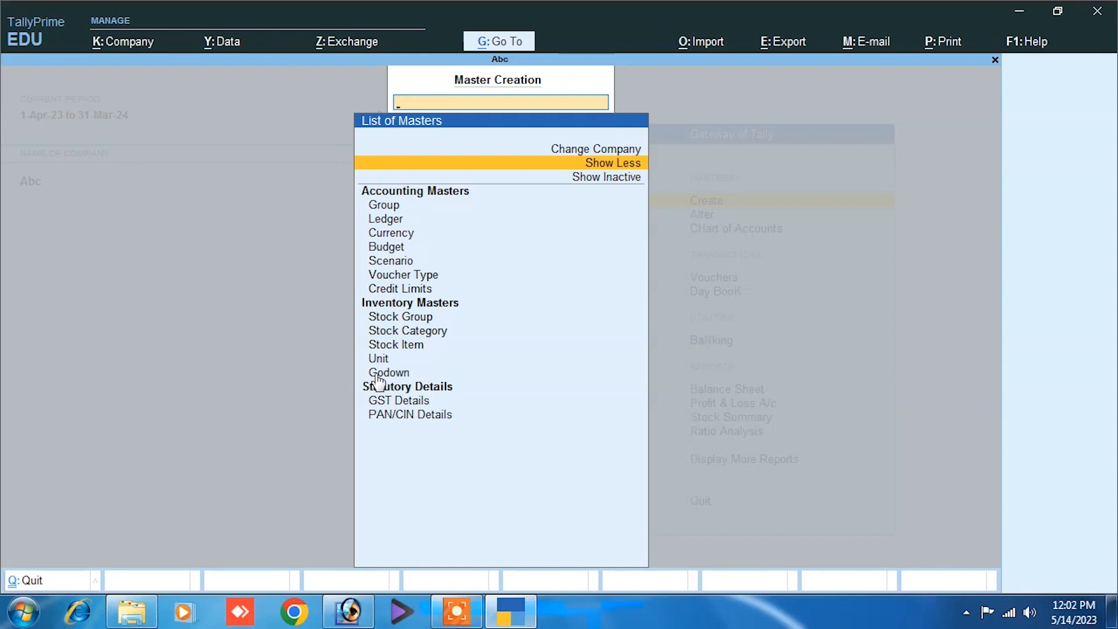
Step: Delete the currently open company Abc and confirm the deletion
key("Escape")
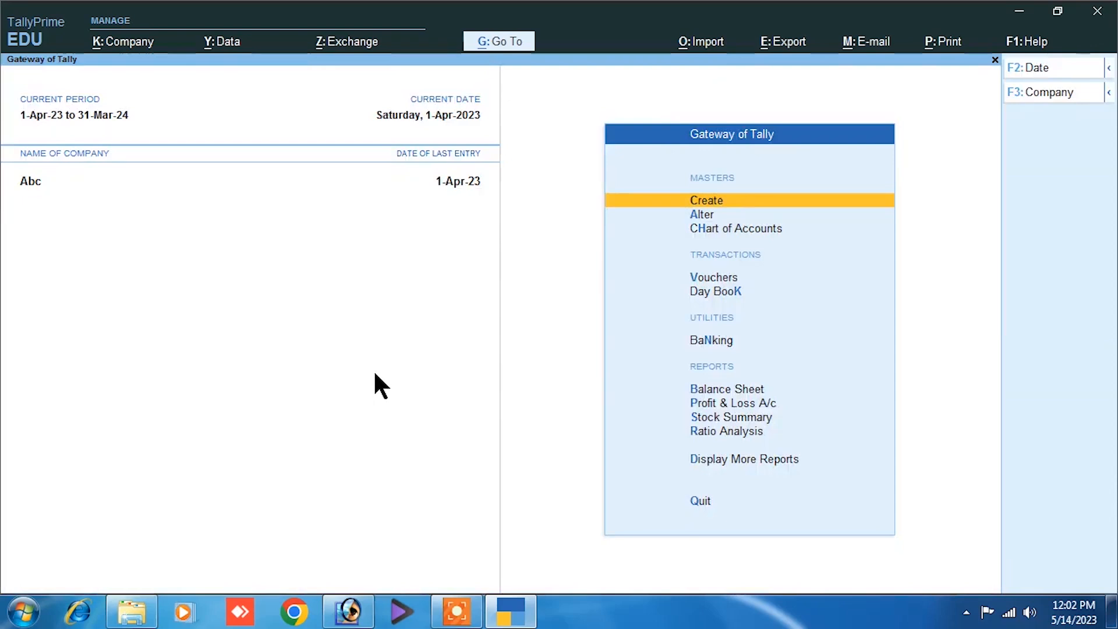
key("F3")
key("Up")
key("Up")
key("Up")
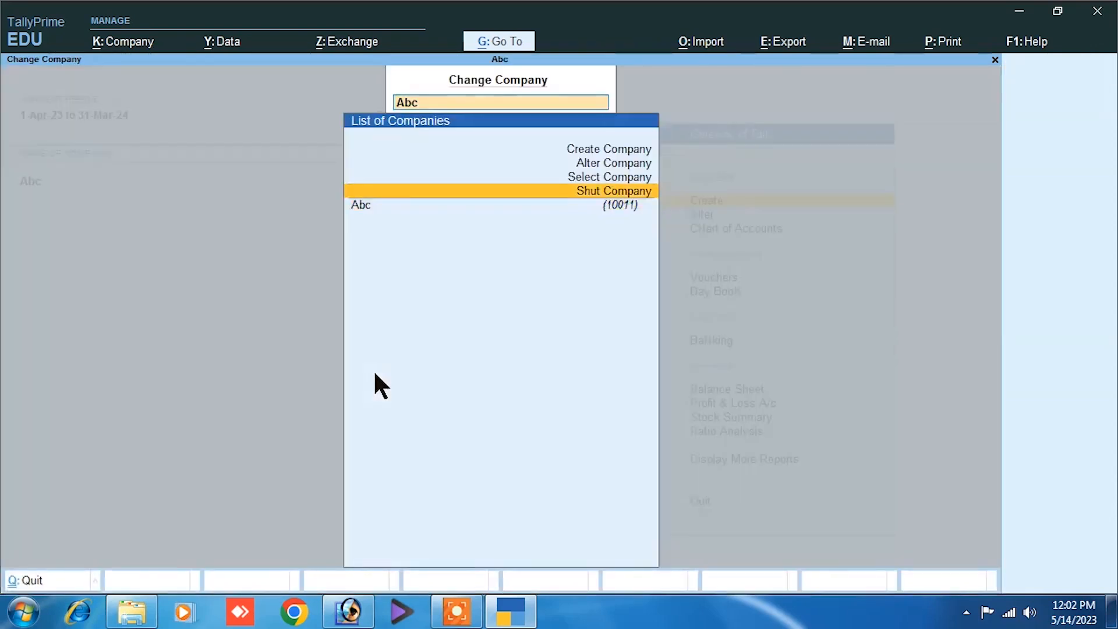
key("Return")
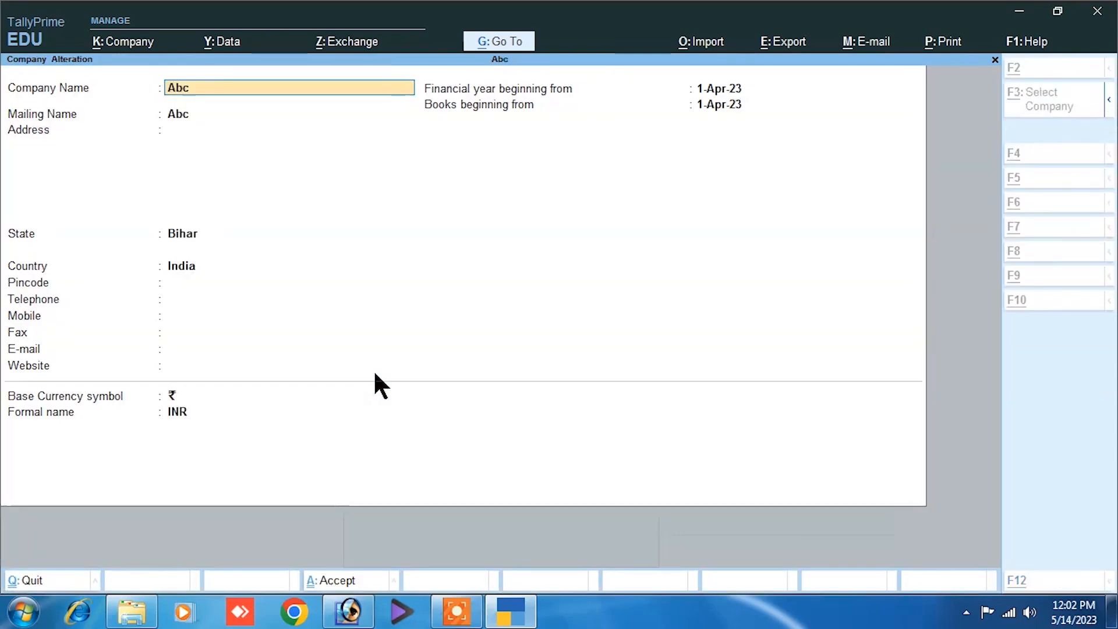
key("alt+d")
key("y")
key("y")
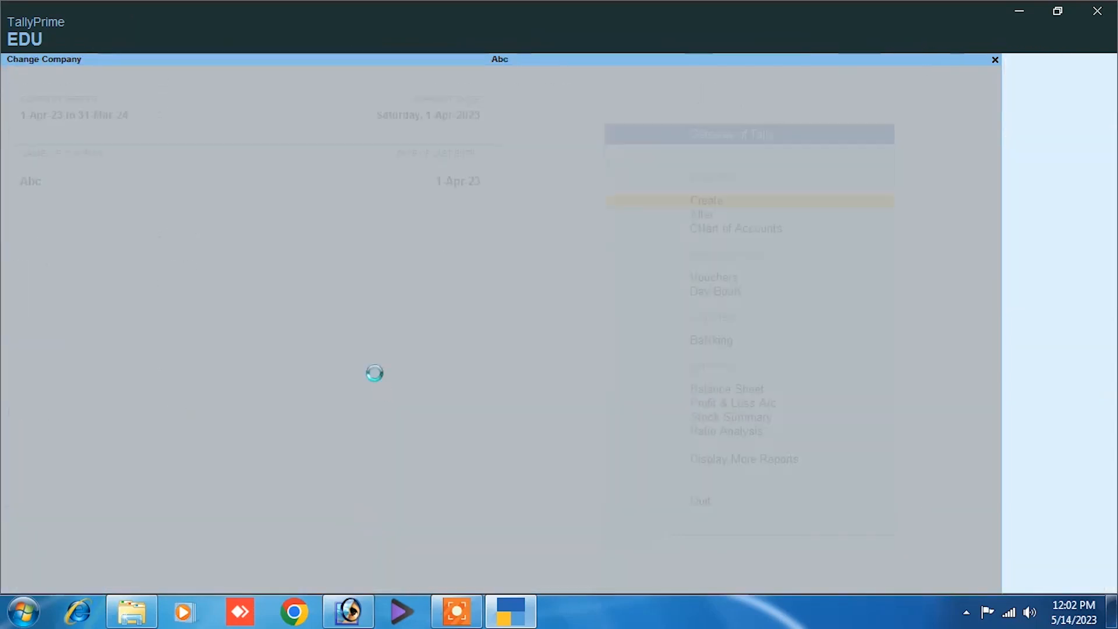
Step: Start creating a new company with Dfg Pvt as its company name and mailing name
key("Up")
key("Up")
key("Up")
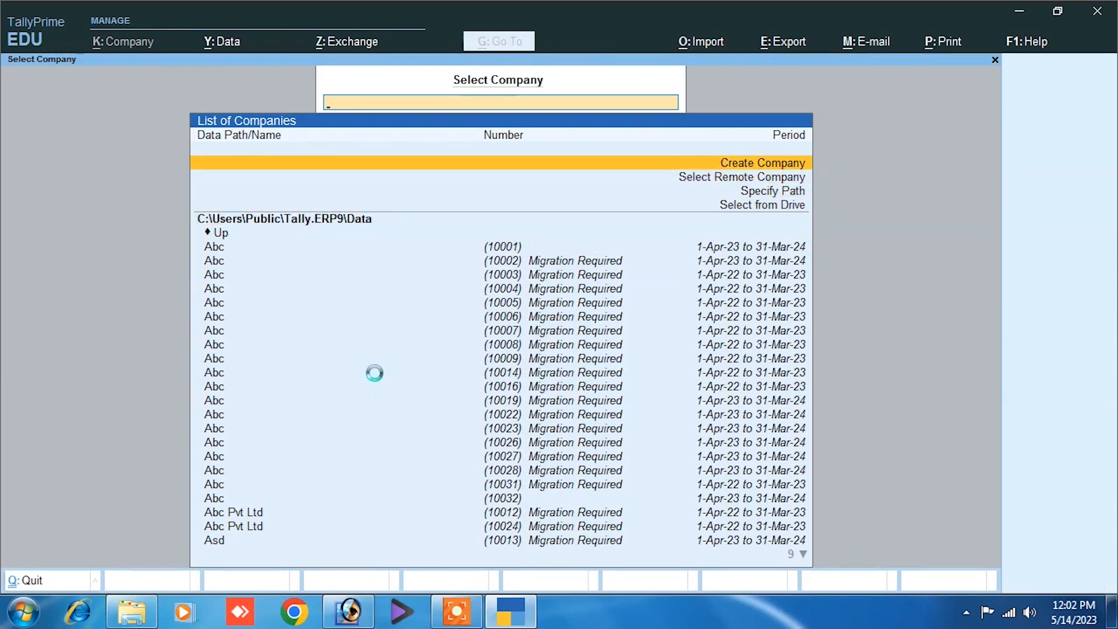
key("Return")
type("Dfg")
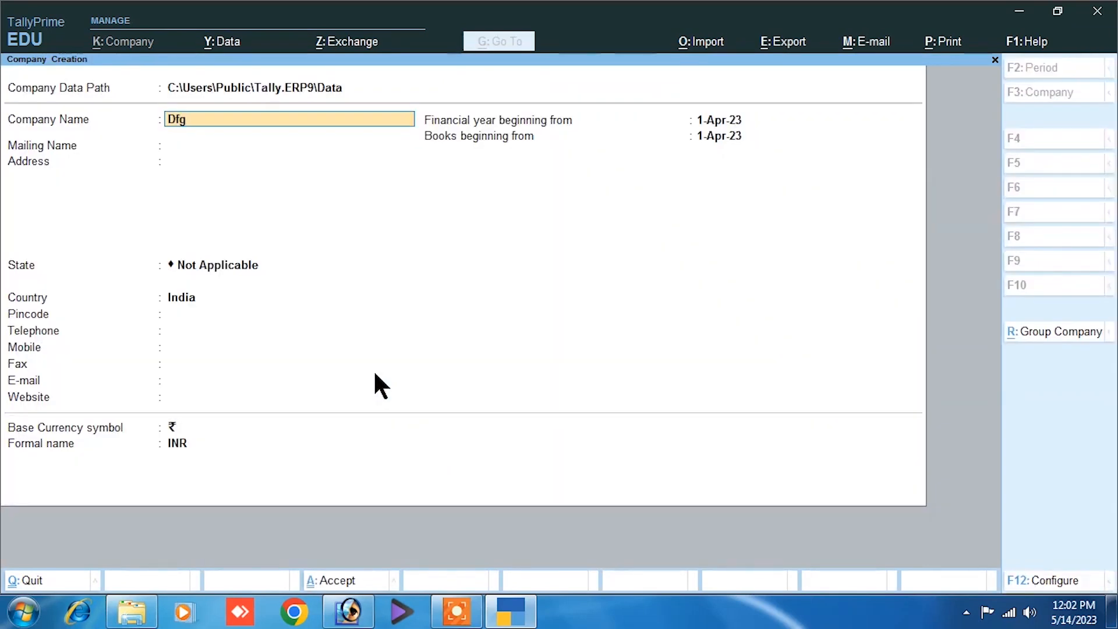
type(" P")
key("Return")
key("Return")
key("Return")
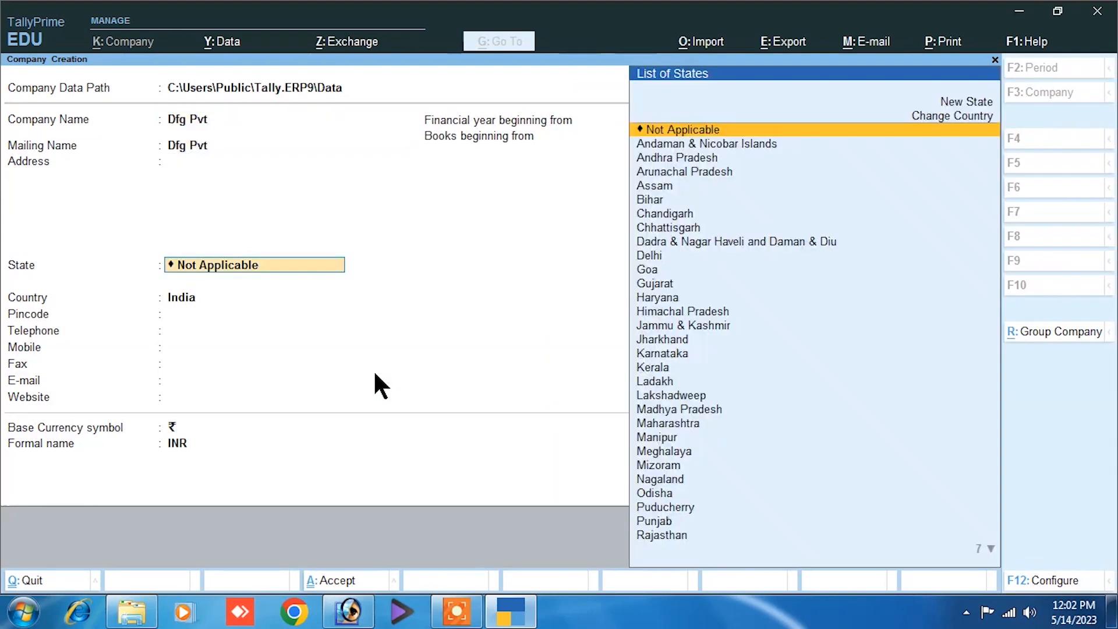
Step: Set the company's state to Bihar, fill in its pincode and save the new company
key("Return")
key("Return")
type("b")
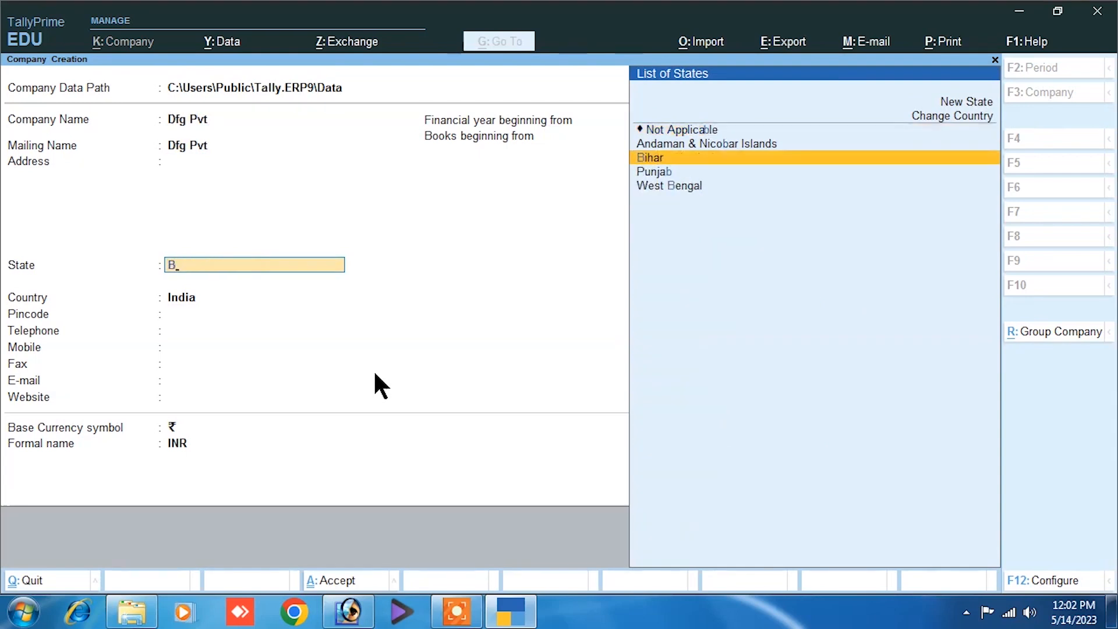
key("Return")
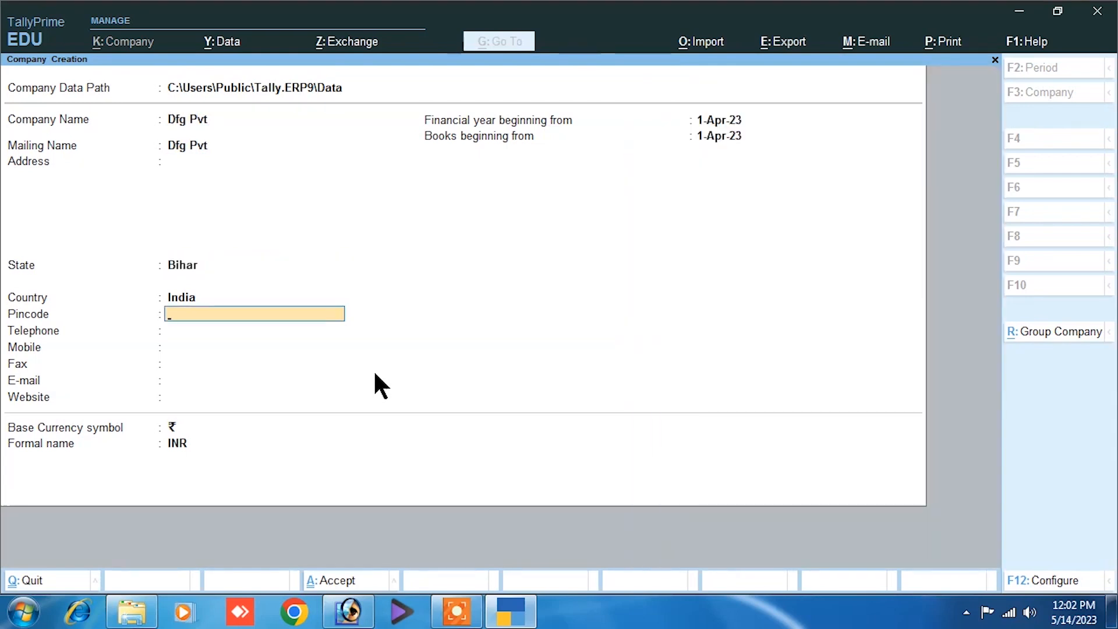
type("843125")
key("Return")
key("ctrl+a")
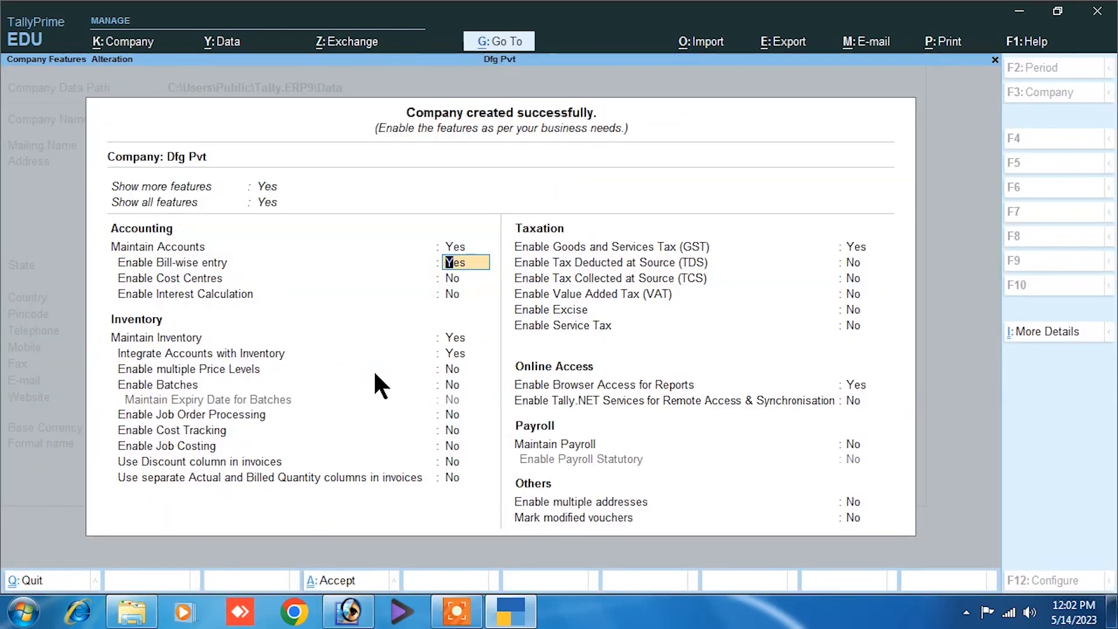
Step: Keep the default accounting and inventory features with GST enabled, and open the company's GST details
key("Down")
key("Down")
key("Down")
key("Down")
key("Down")
key("Down")
key("Down")
key("Down")
key("Down")
key("Down")
key("Down")
key("Down")
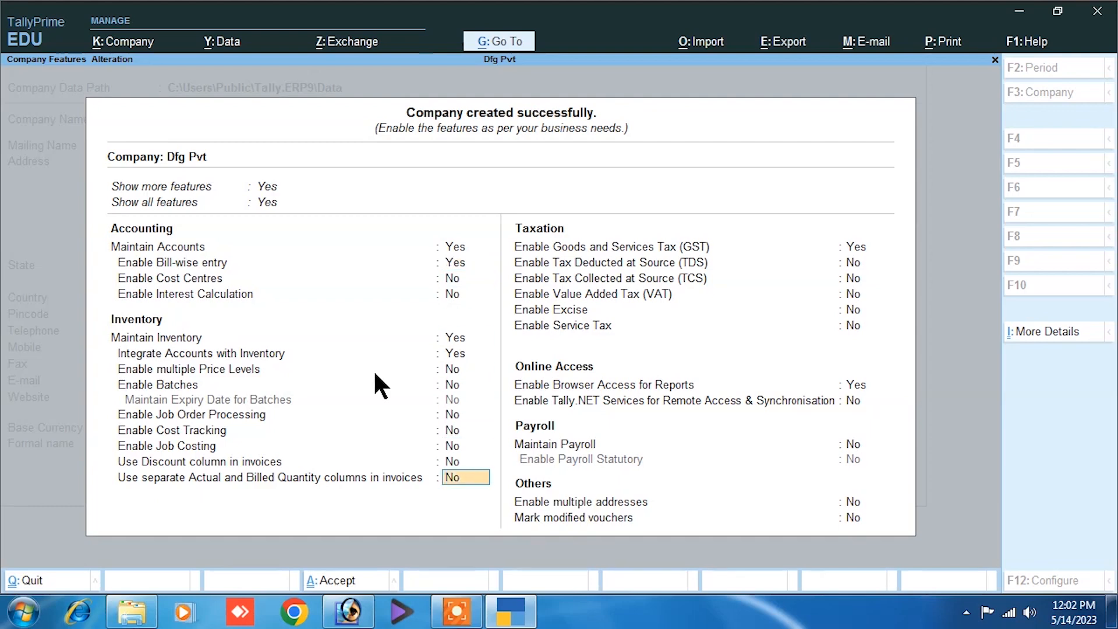
key("Return")
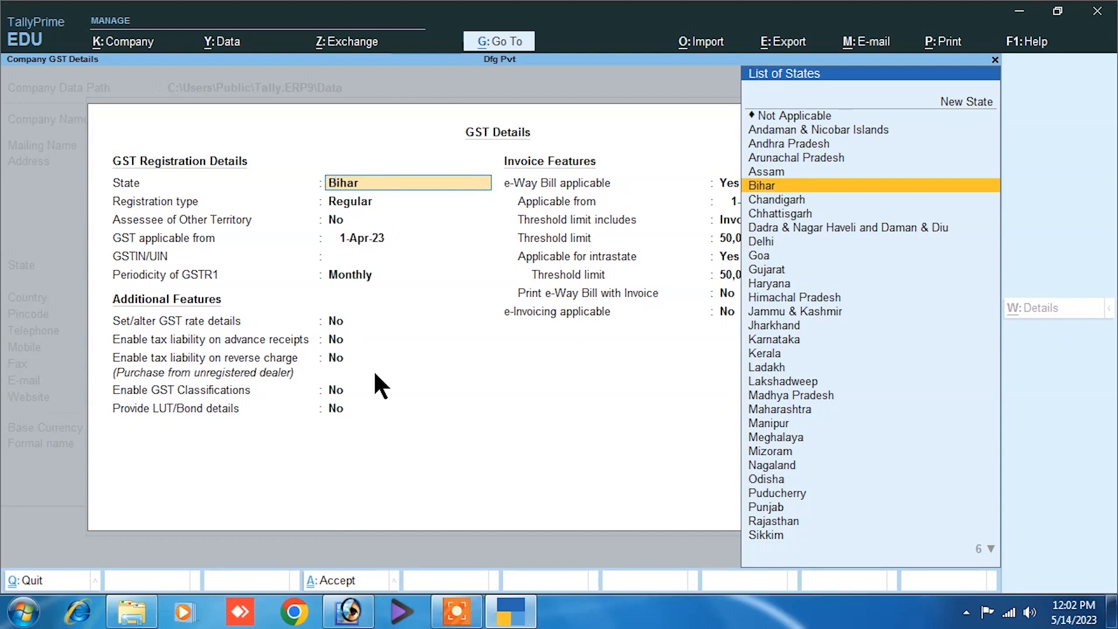
Step: Enter the company's GSTIN/UIN with state Bihar and registration type Regular, and accept the GST details with the remaining defaults
key("Return")
key("Return")
key("Return")
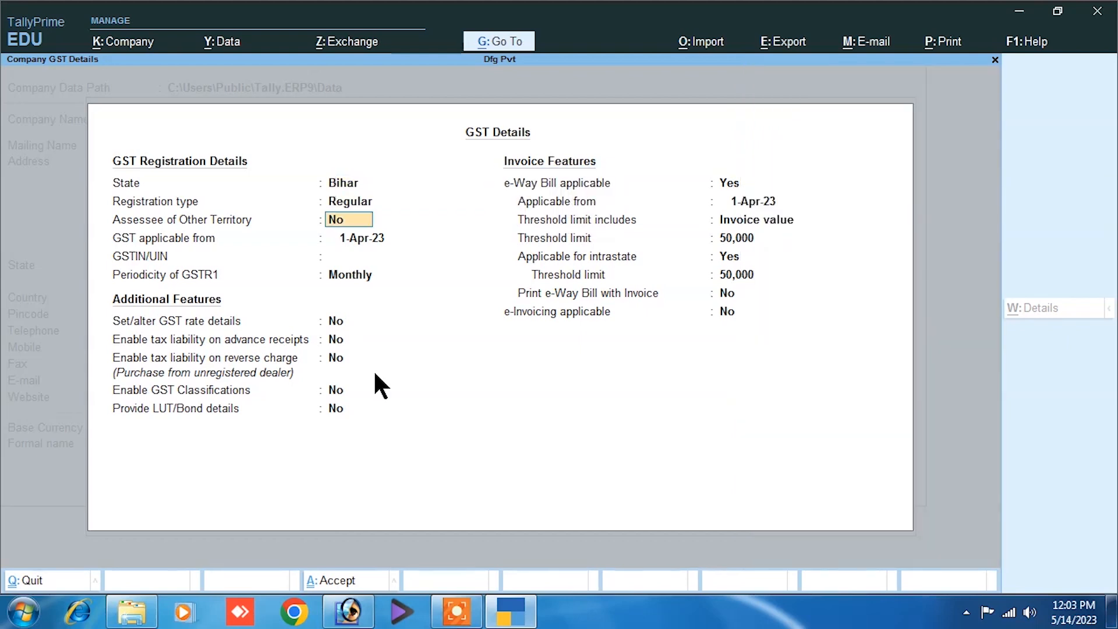
key("Return")
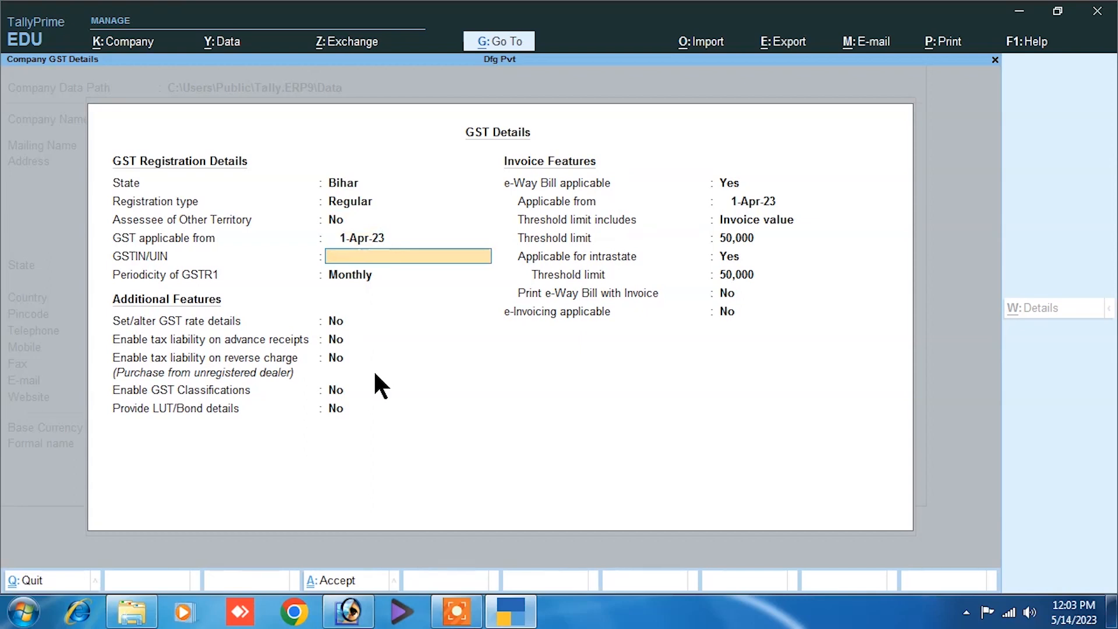
type("HG65H4G")
key("Return")
key("Return")
key("Return")
key("Return")
key("Return")
key("Return")
key("Return")
key("Return")
key("Return")
key("Return")
key("Return")
key("Return")
key("Return")
key("Return")
key("Return")
key("Return")
key("Return")
key("Return")
key("Return")
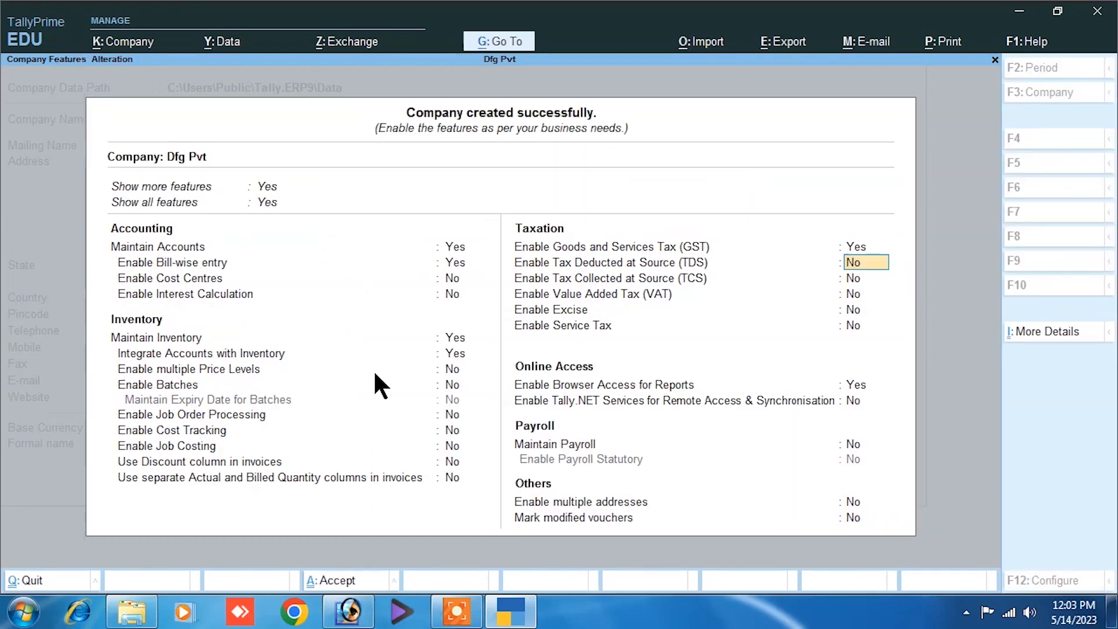
Step: Accept the remaining taxation, online access, payroll and other company features with their defaults
key("Return")
key("Return")
key("Return")
key("Return")
key("Return")
key("Return")
key("Return")
key("Return")
key("Return")
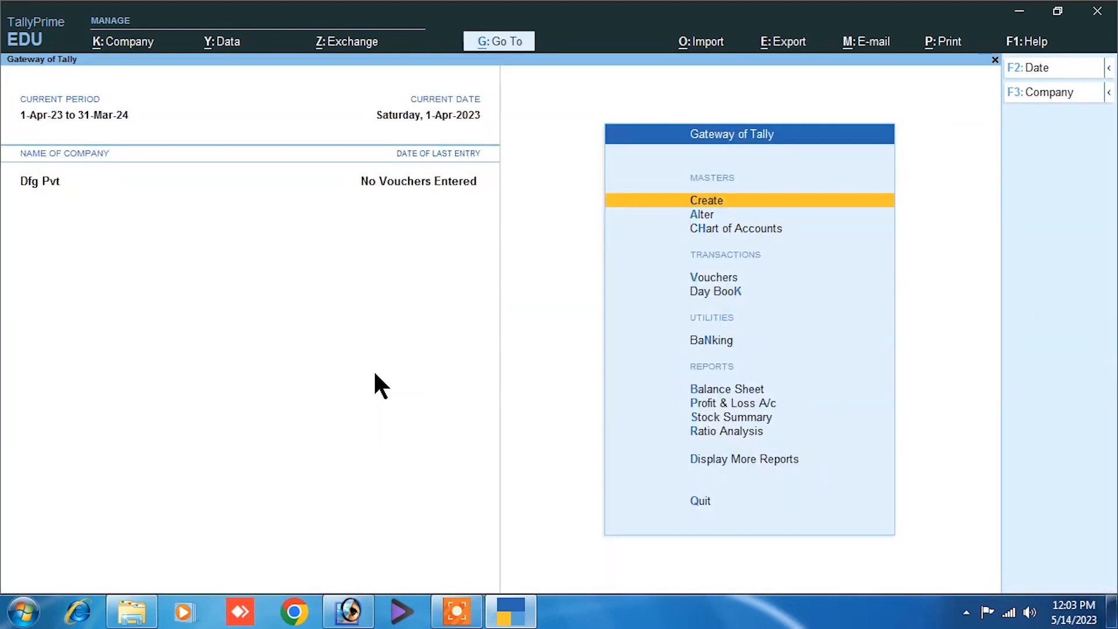
Step: Start a new simple unit master with the symbol pc and the formal name Piece
key("Down")
key("Up")
key("Return")
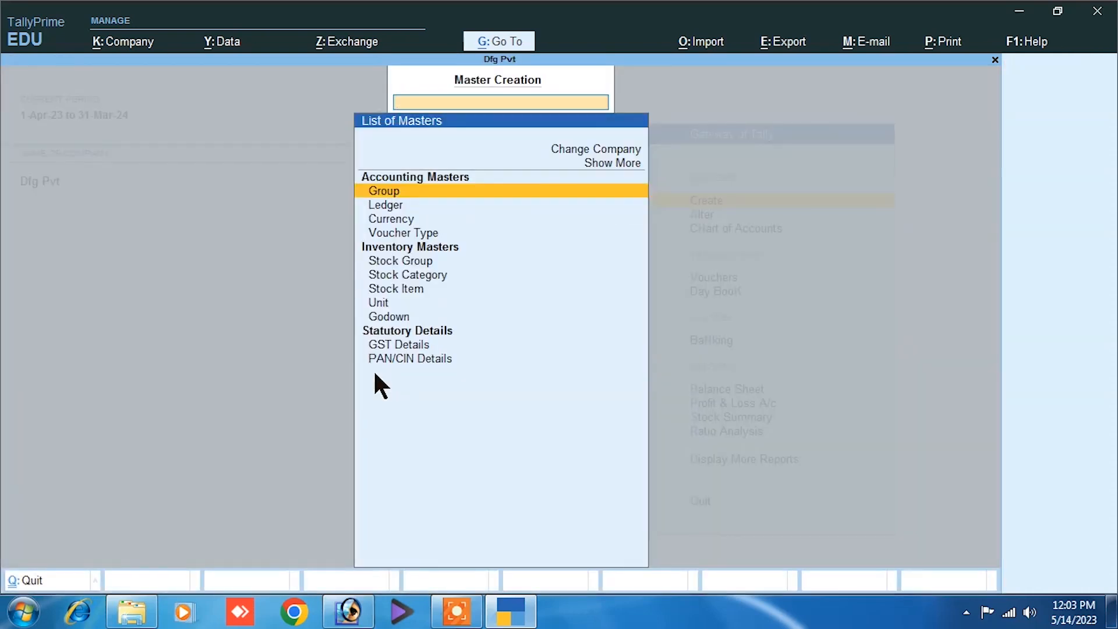
key("Down")
key("Down")
key("Down")
key("Down")
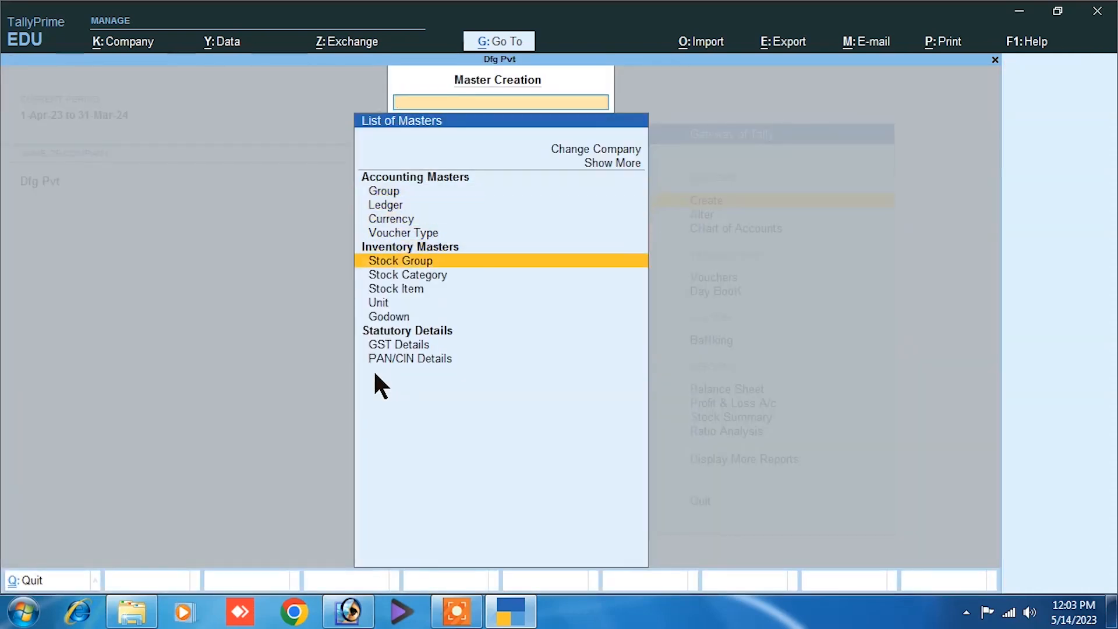
key("Down")
key("Down")
key("Down")
key("Return")
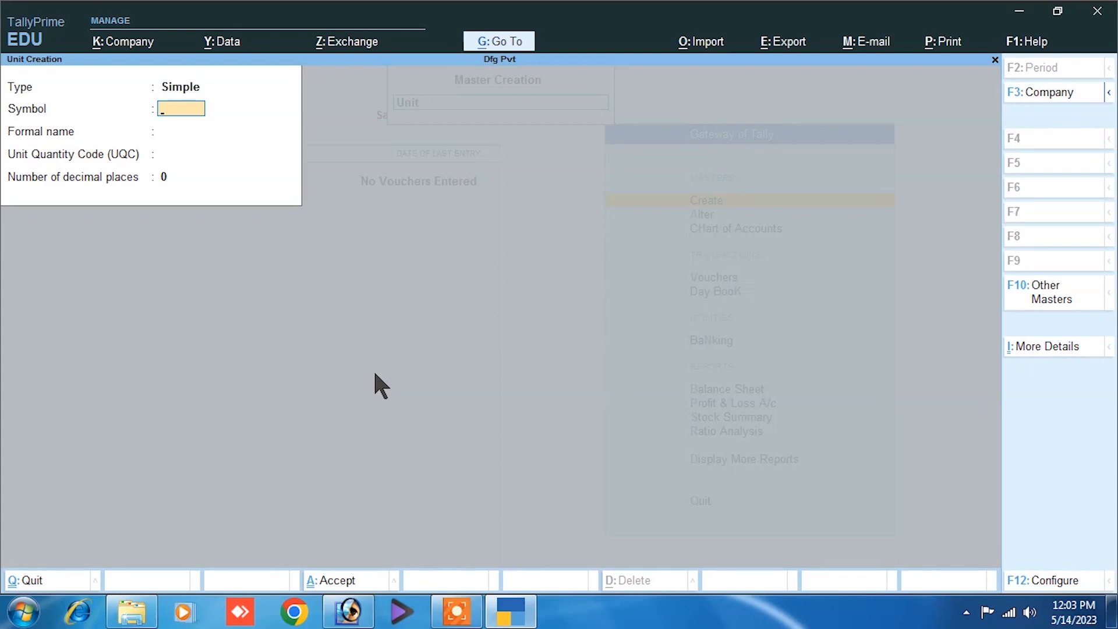
type("pv")
key("Return")
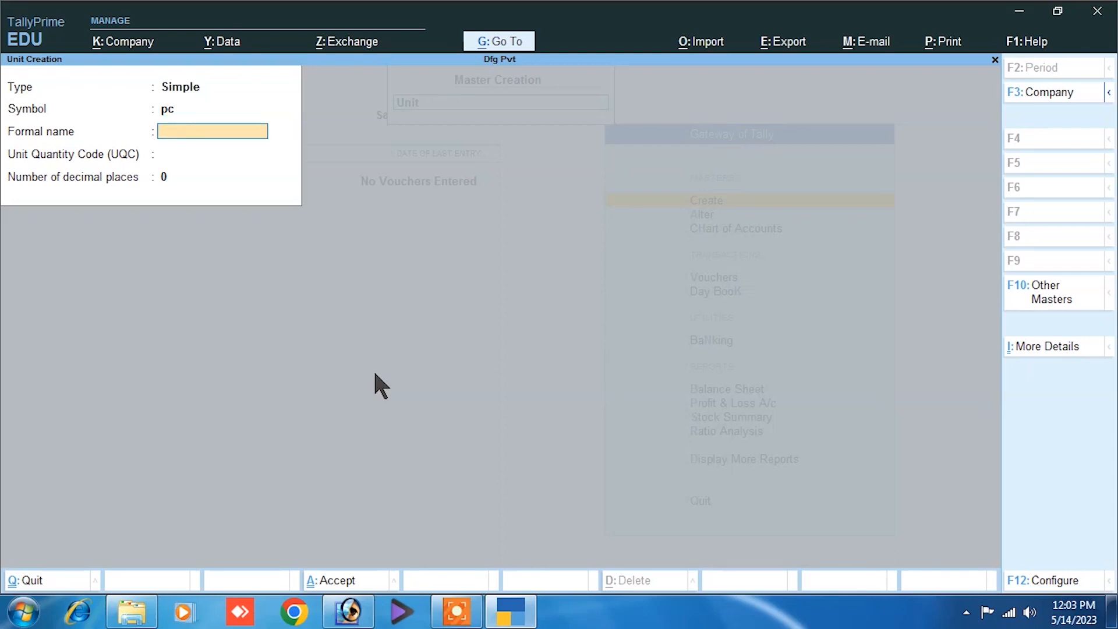
type("Piece")
key("Return")
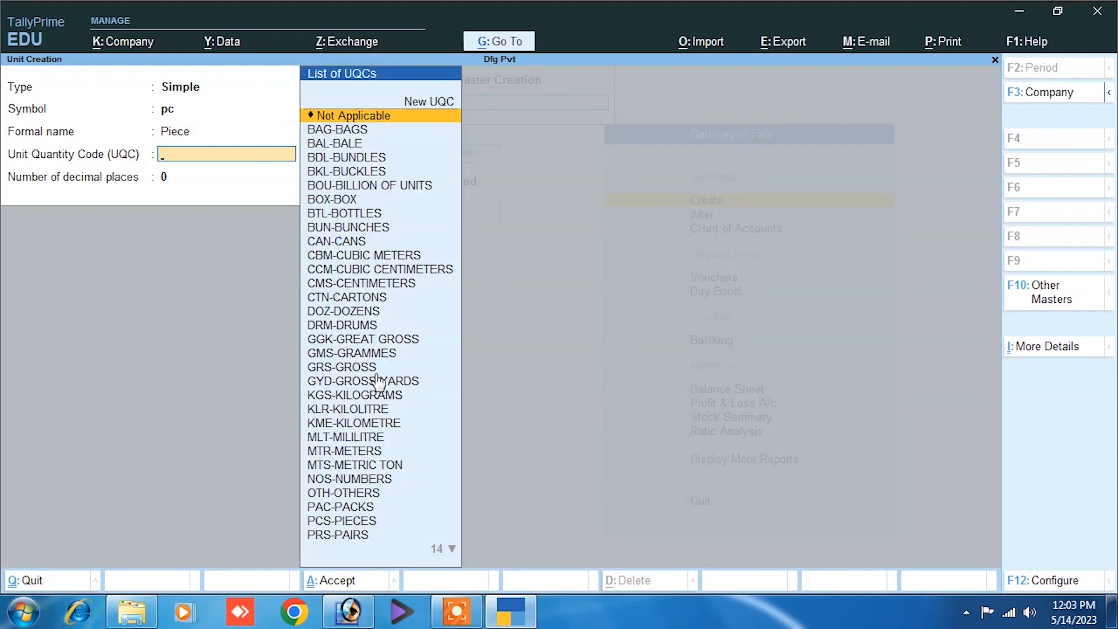
Step: Set the unit's quantity code to PCS-PIECES with 0 decimal places and save the unit
type("p")
key("Down")
key("Down")
key("Return")
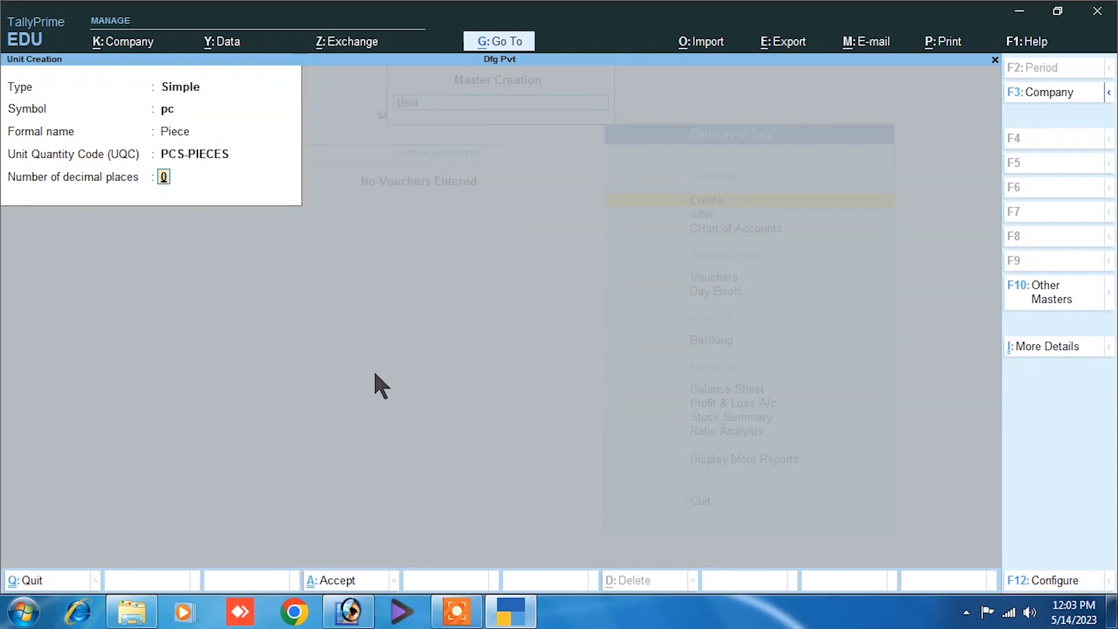
key("Return")
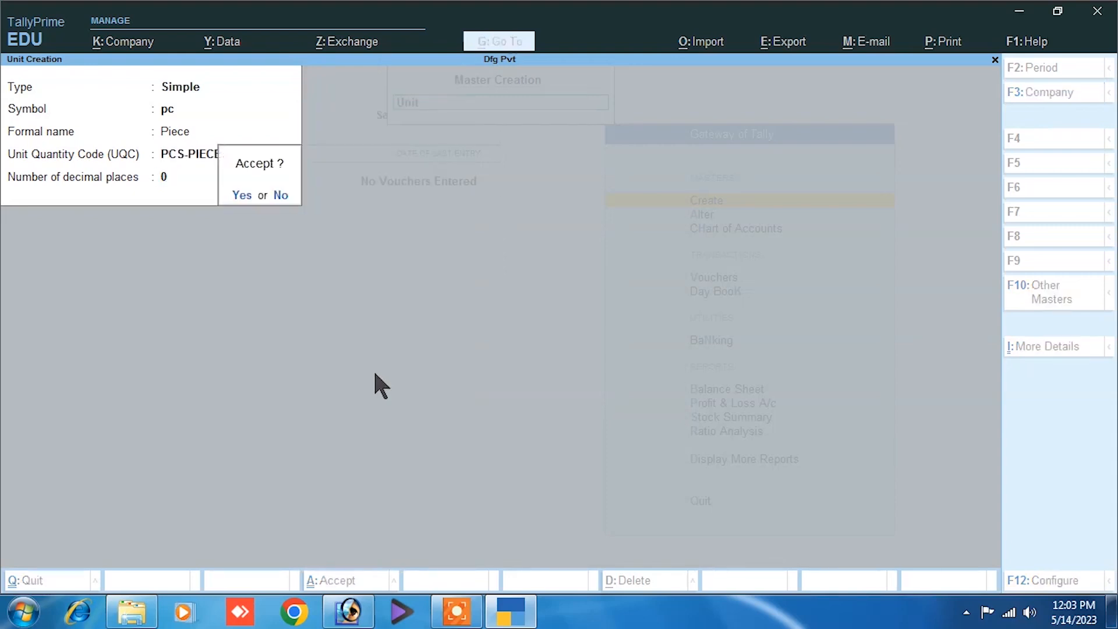
key("Return")
key("Escape")
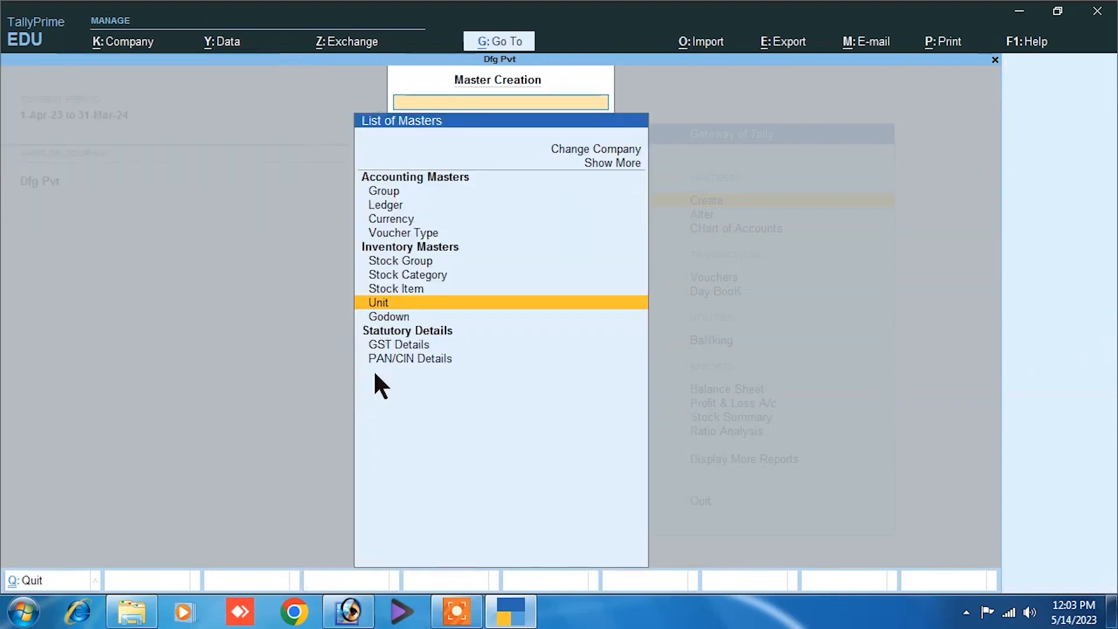
Step: Create a stock group named Cloth under Primary, leaving quantity addition and GST details set to No
key("Up")
key("Up")
key("Up")
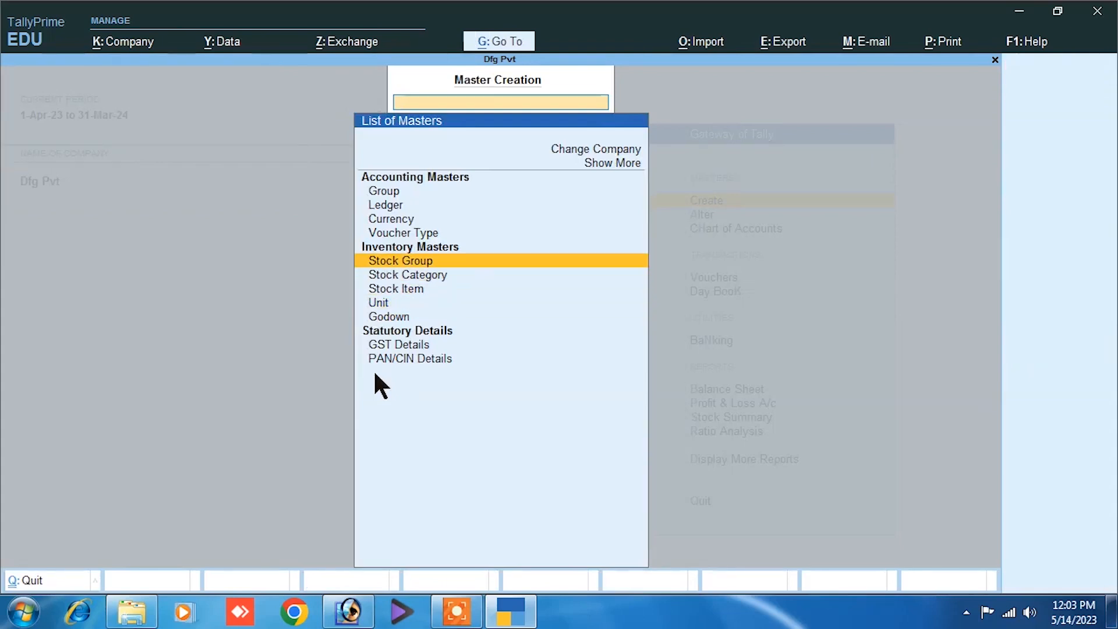
key("Return")
type("Cloth")
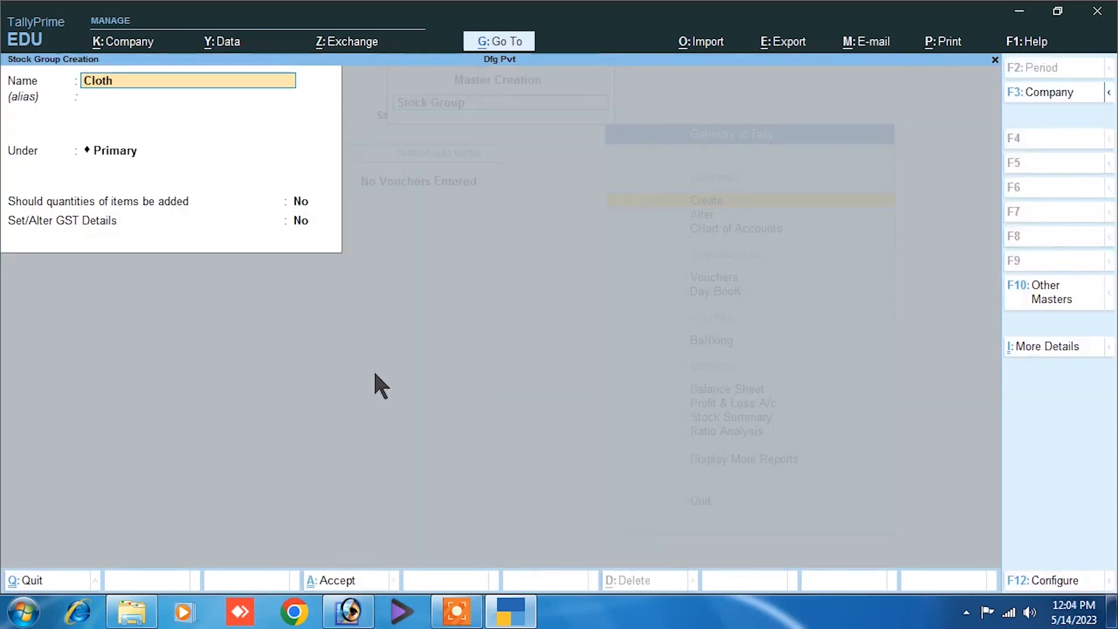
key("Return")
key("Return")
key("Return")
key("Return")
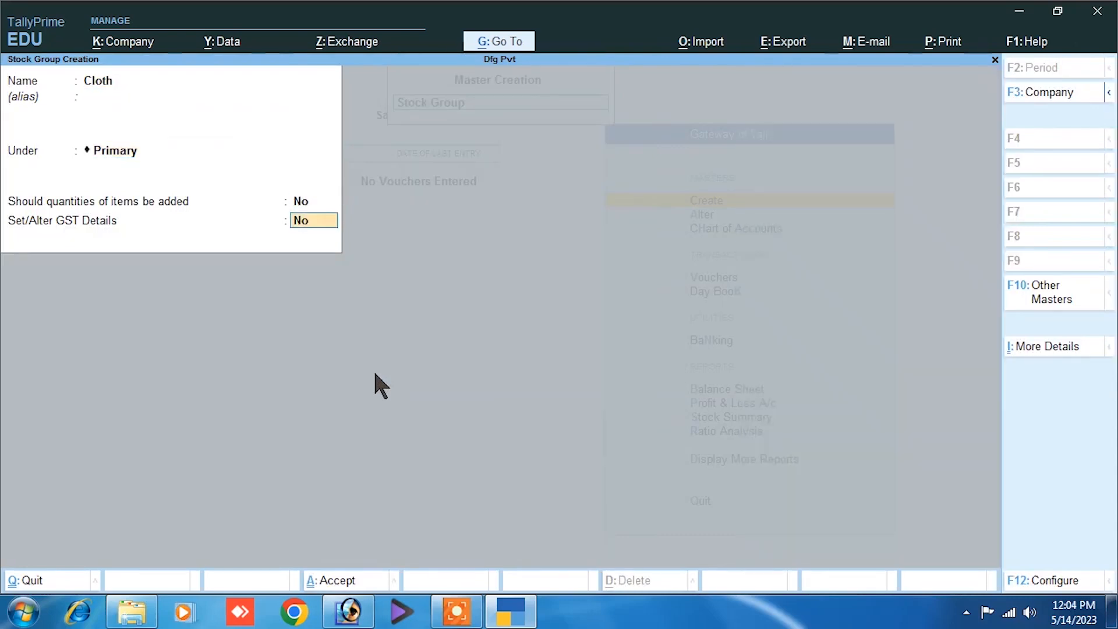
key("Return")
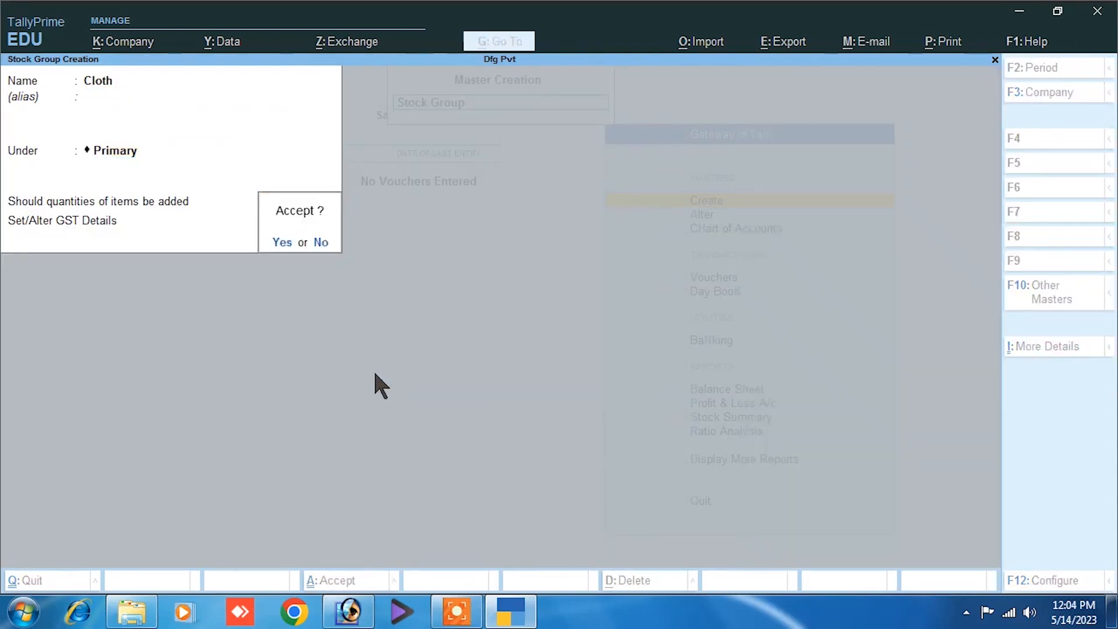
key("Return")
key("Escape")
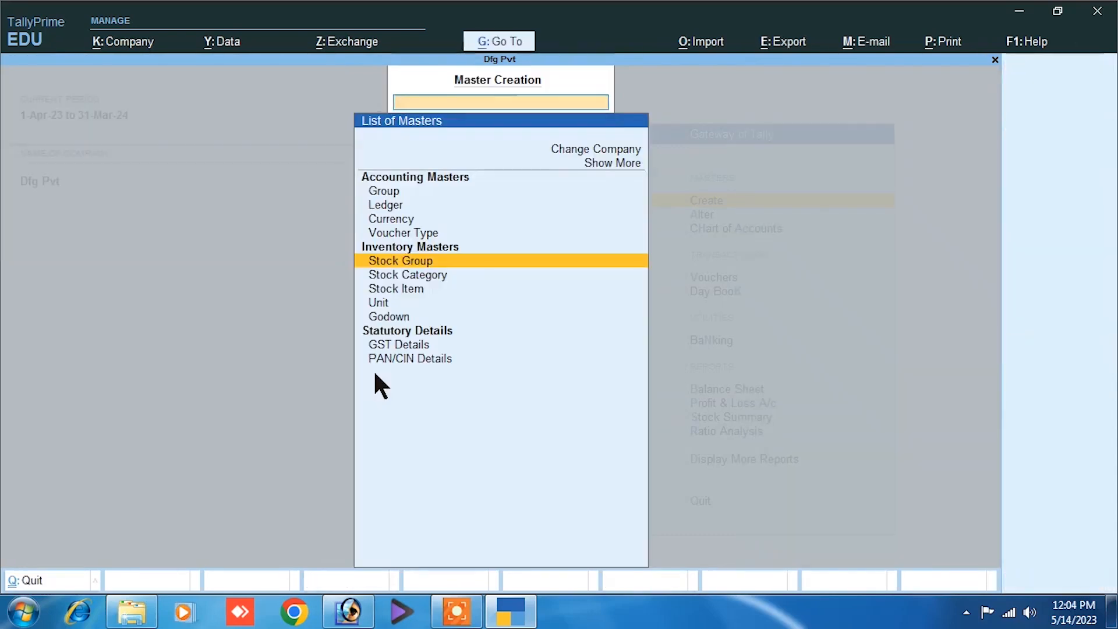
Step: Create a stock category named M Size under Primary
key("Down")
key("Return")
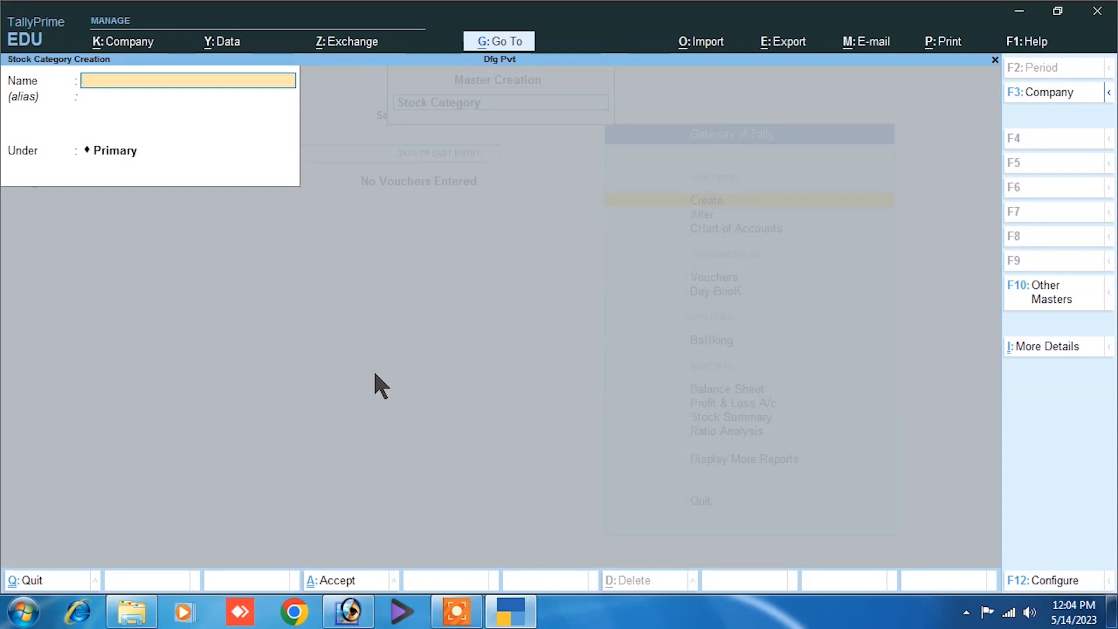
type("Msize")
key("BackSpace")
key("BackSpace")
key("BackSpace")
key("BackSpace")
type("Siz")
key("Return")
key("Return")
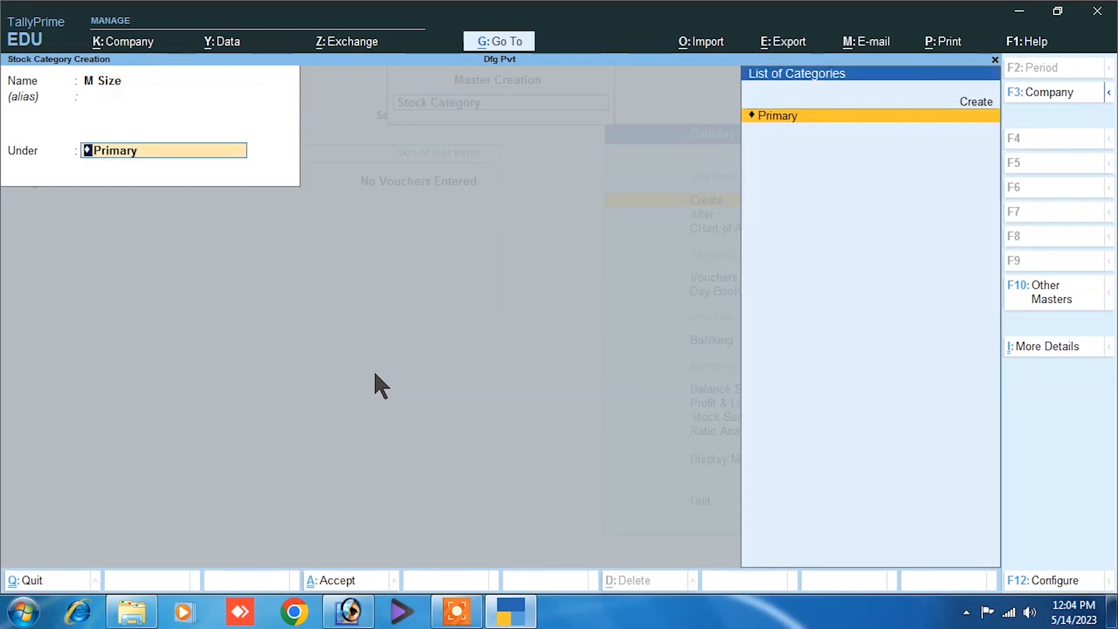
key("Return")
key("Return")
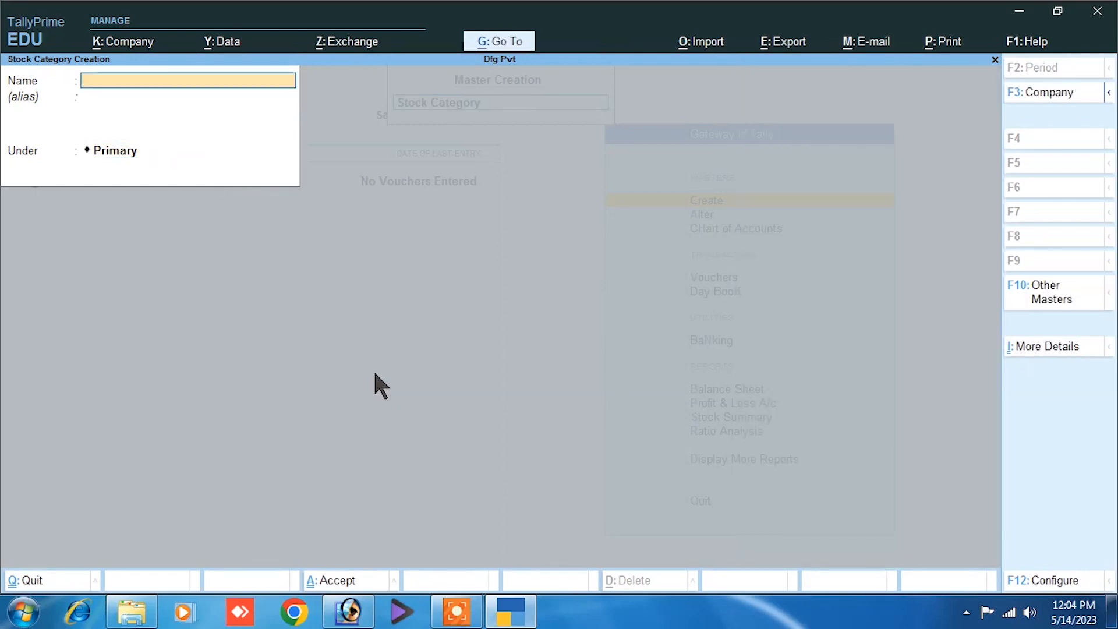
key("Escape")
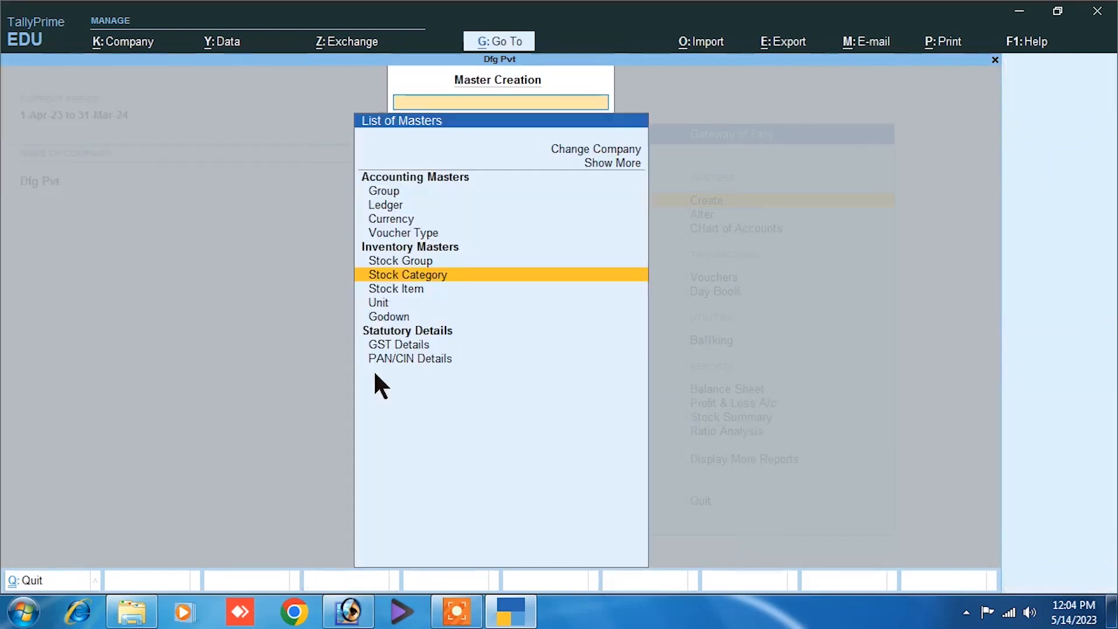
Step: Start a new stock item named Shirt Gk without an alias and place it under the stock group Cloth
key("Down")
key("Return")
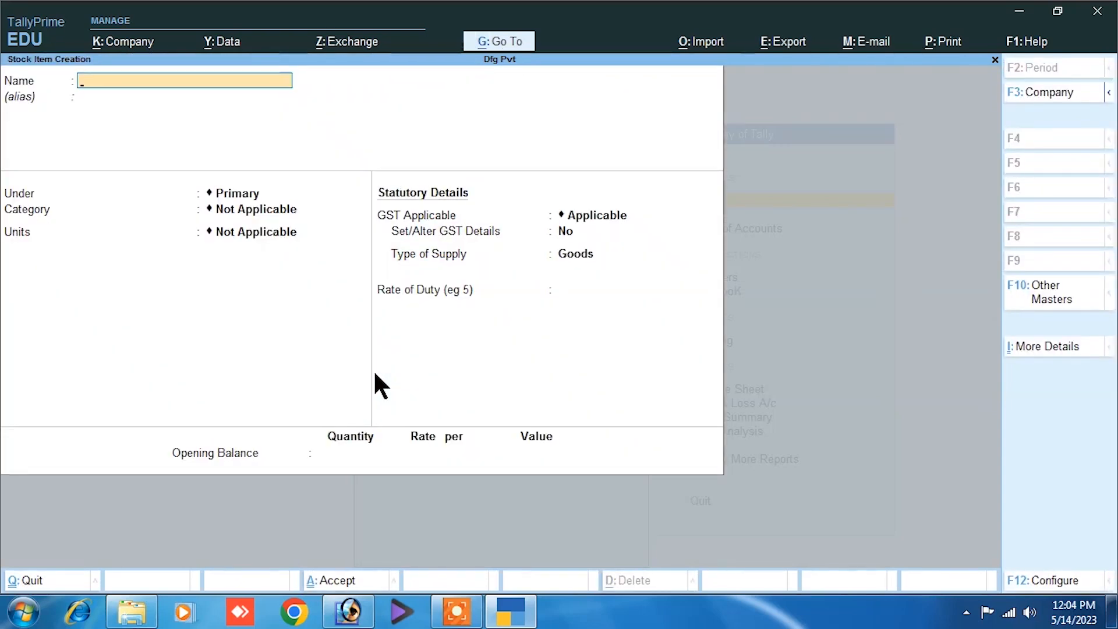
type("Shirt Gk")
key("Return")
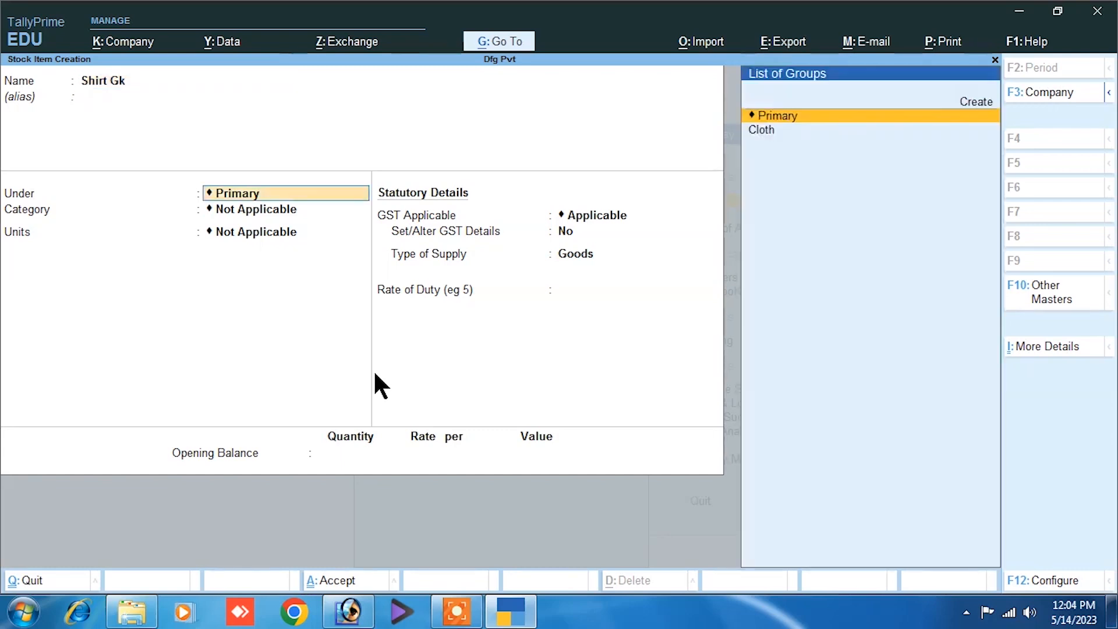
key("Down")
key("Return")
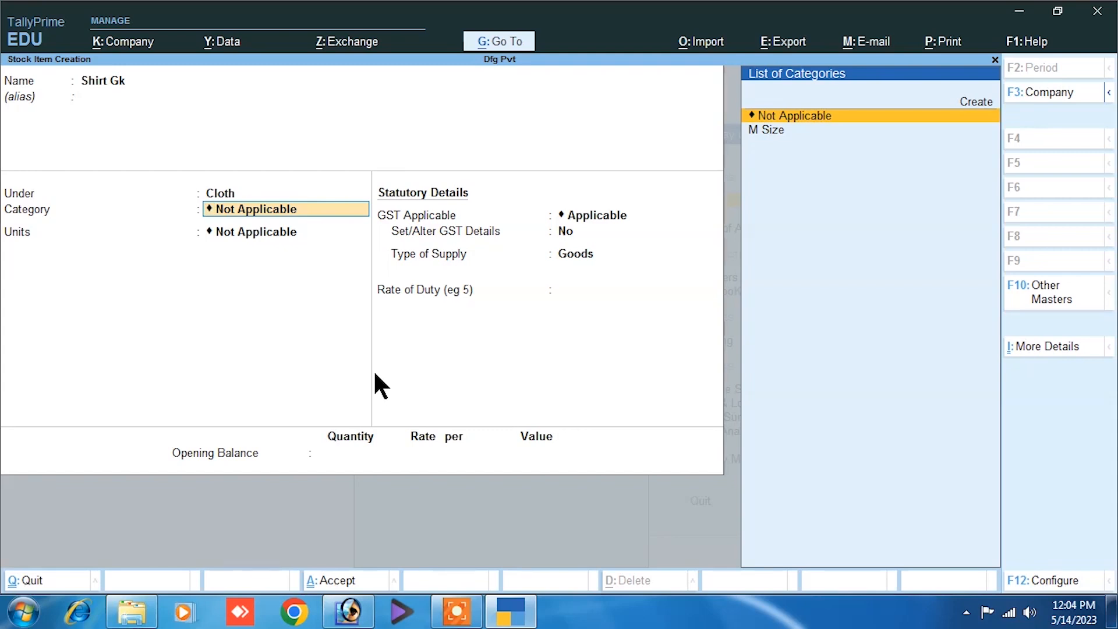
Step: Set Show more configurations to No and back to Yes in the stock item configuration
key("F12")
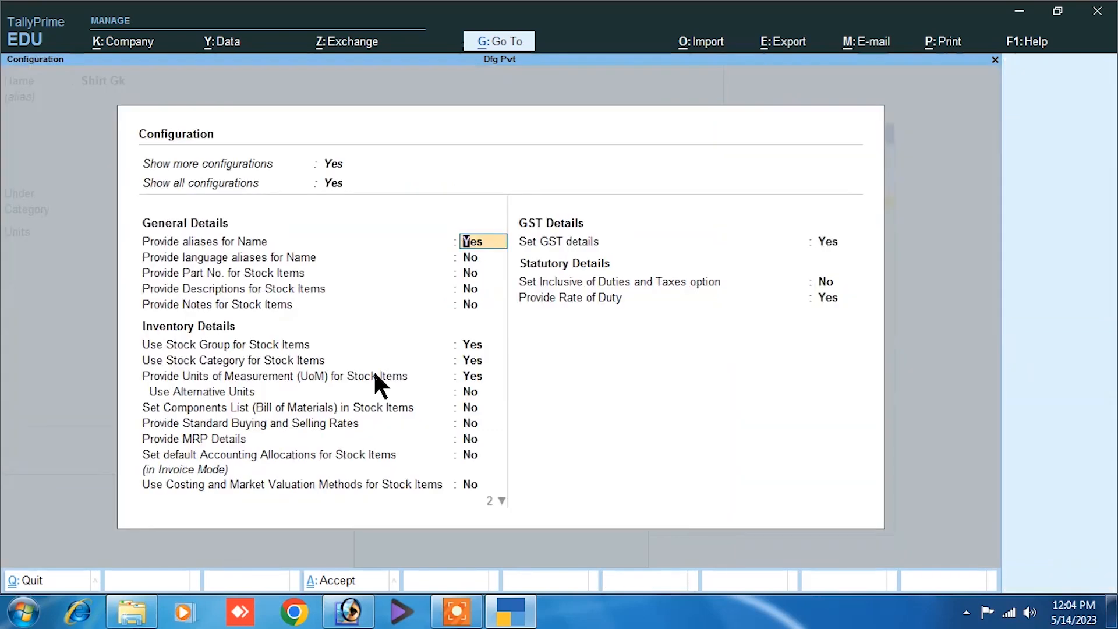
key("Up")
key("Up")
type("n")
key("Return")
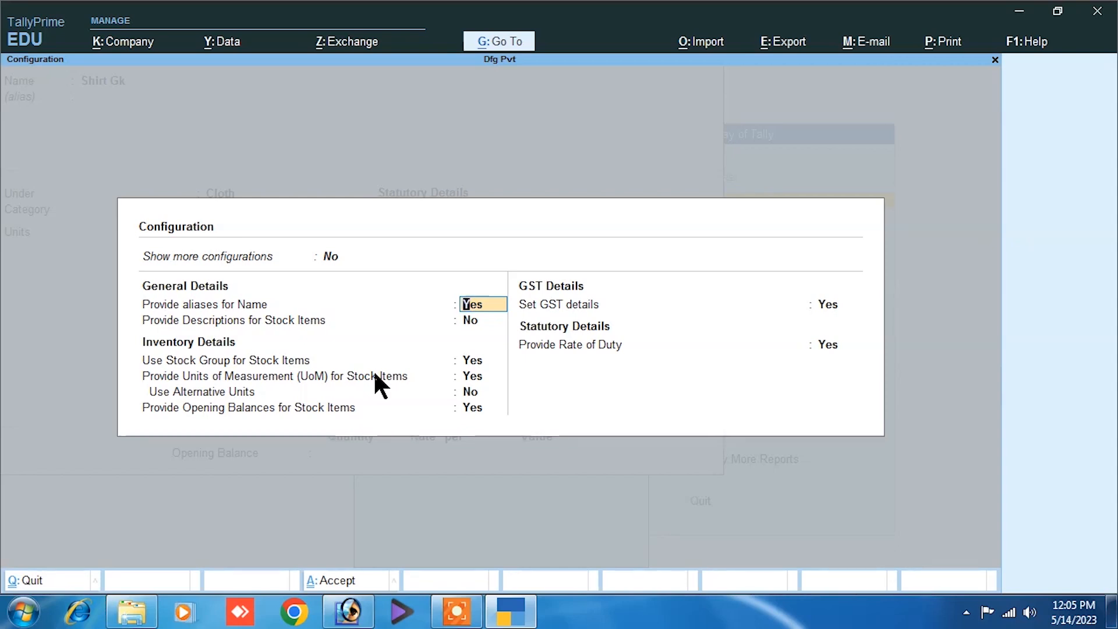
key("Up")
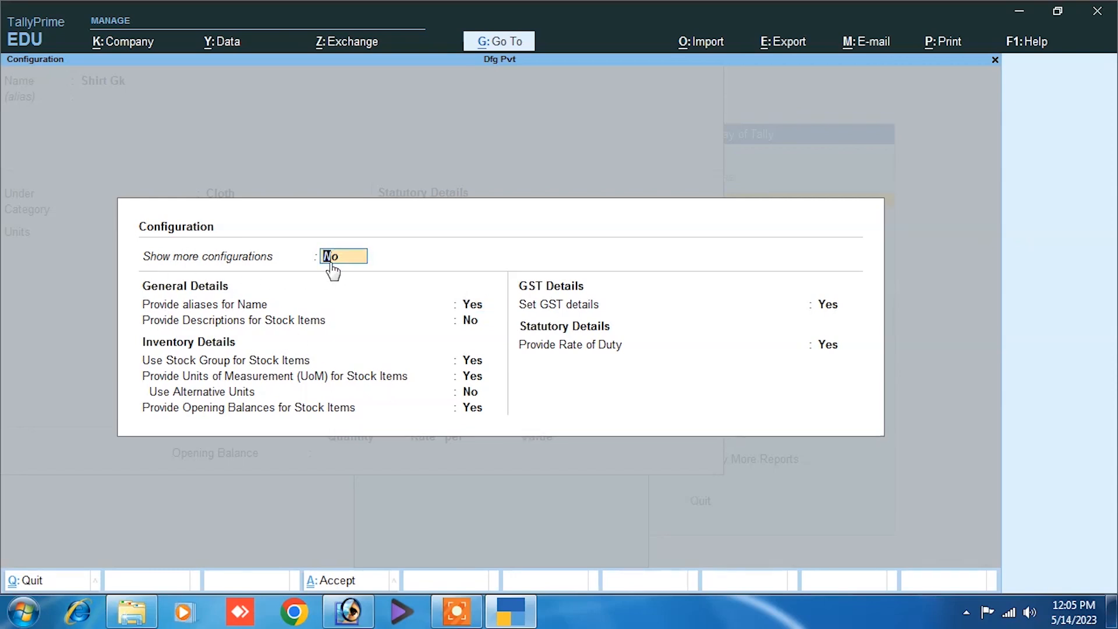
type("y")
key("Return")
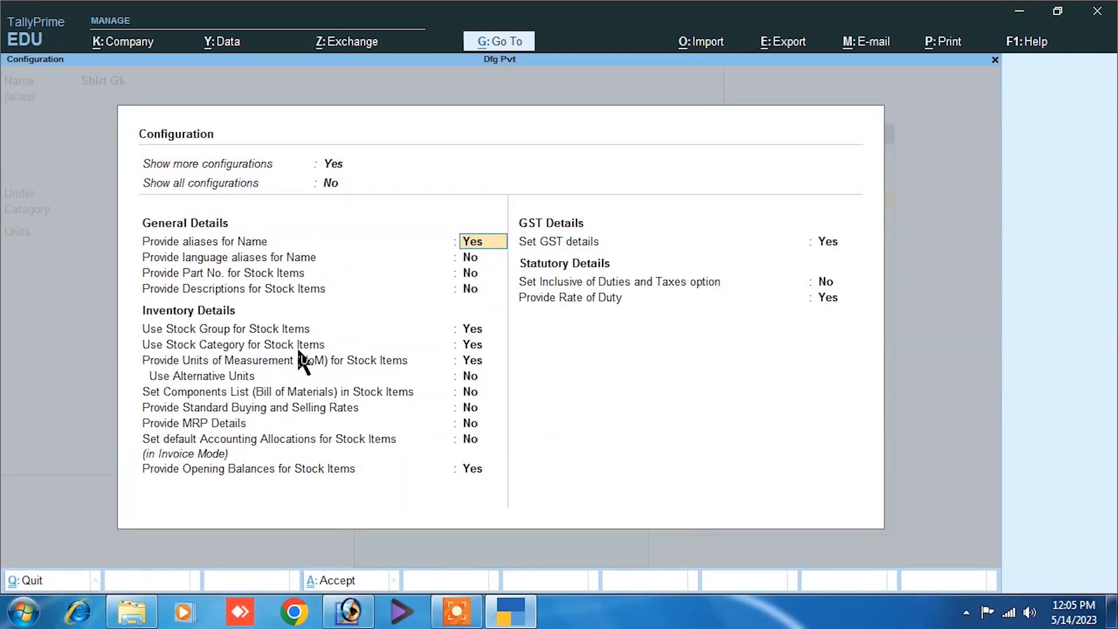
Step: Set Use Stock Category for Stock Items to No and save the stock item configuration
left_click(475, 346)
type("n")
key("Return")
key("Return")
key("Return")
key("Return")
key("Return")
key("Return")
key("Return")
key("Return")
key("Return")
key("Return")
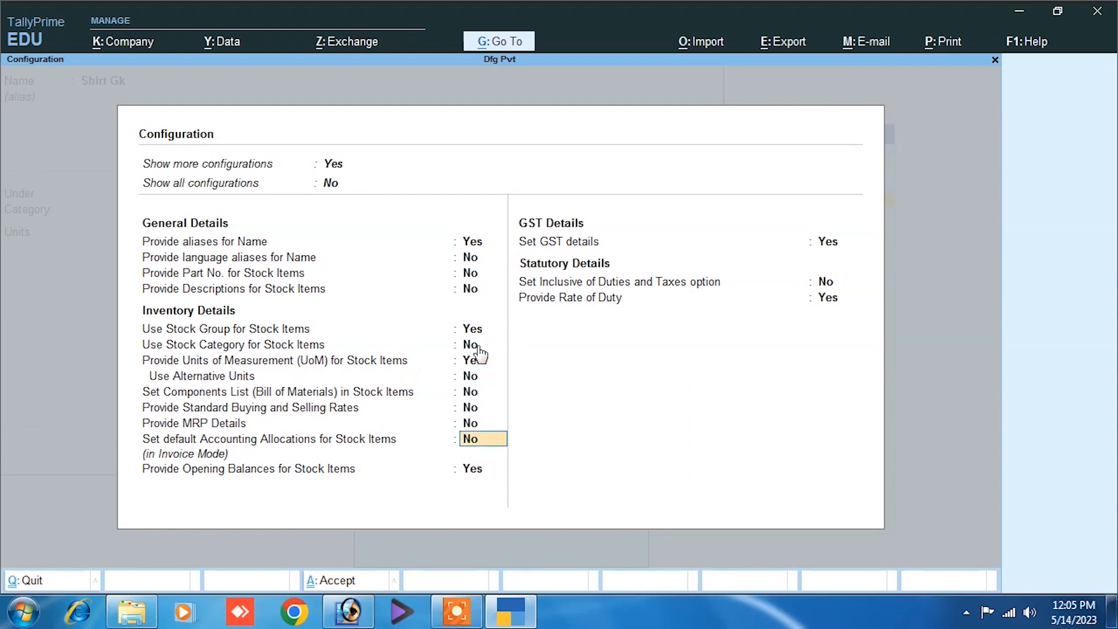
key("Return")
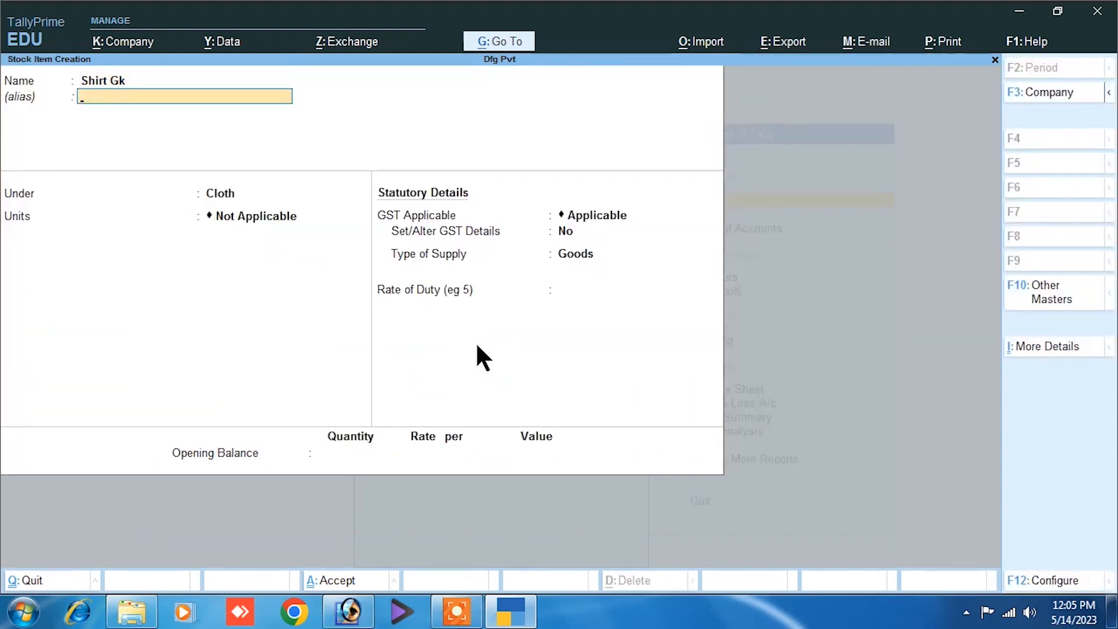
key("Return")
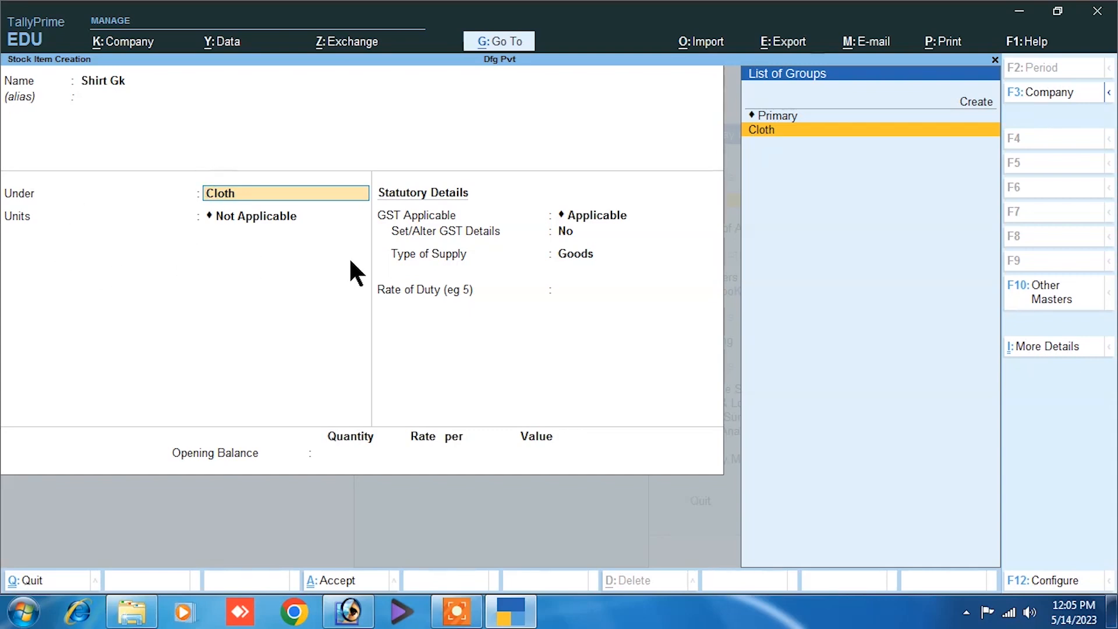
Step: Set Use Stock Category for Stock Items back to Yes and save the stock item configuration
key("F12")
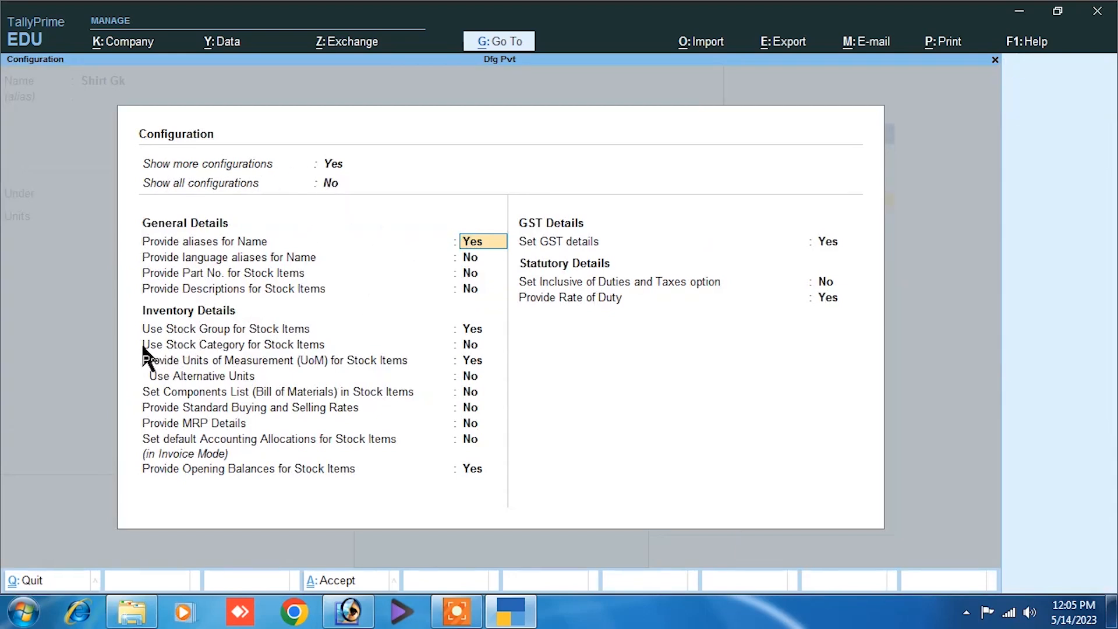
left_click(473, 345)
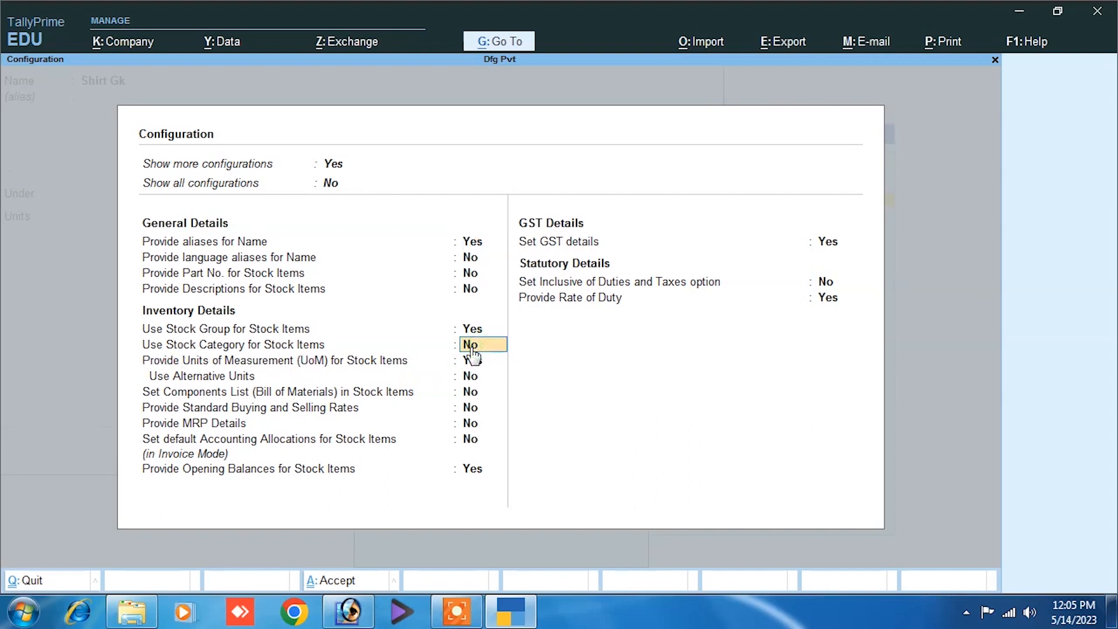
type("y")
key("Return")
key("Return")
key("Return")
key("Return")
key("Return")
key("Return")
key("Return")
key("Return")
key("Return")
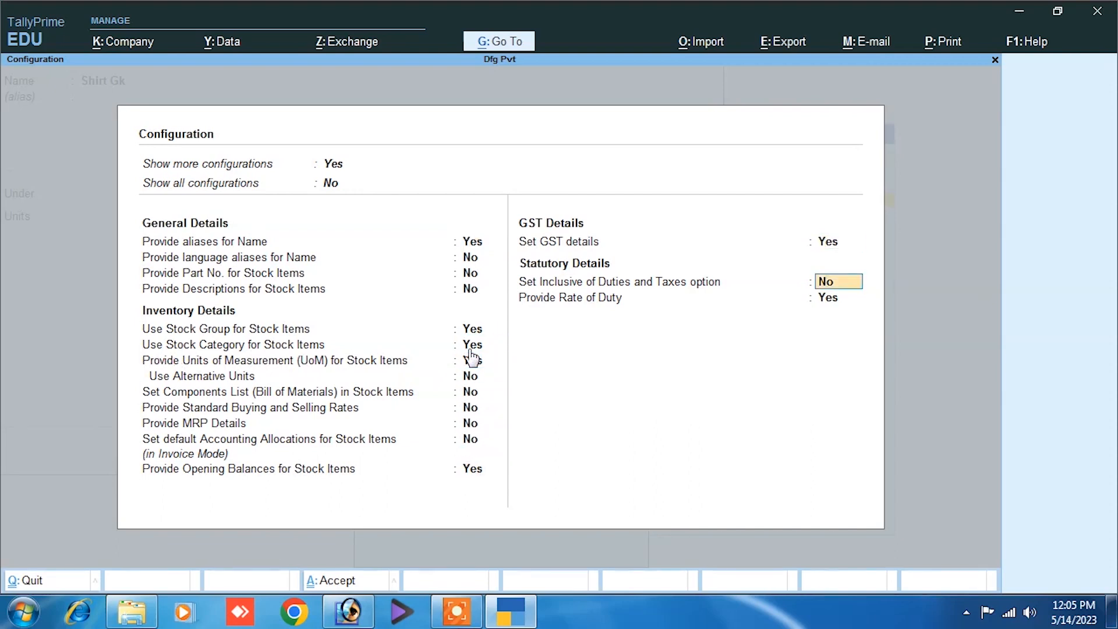
key("Return")
key("Return")
key("Return")
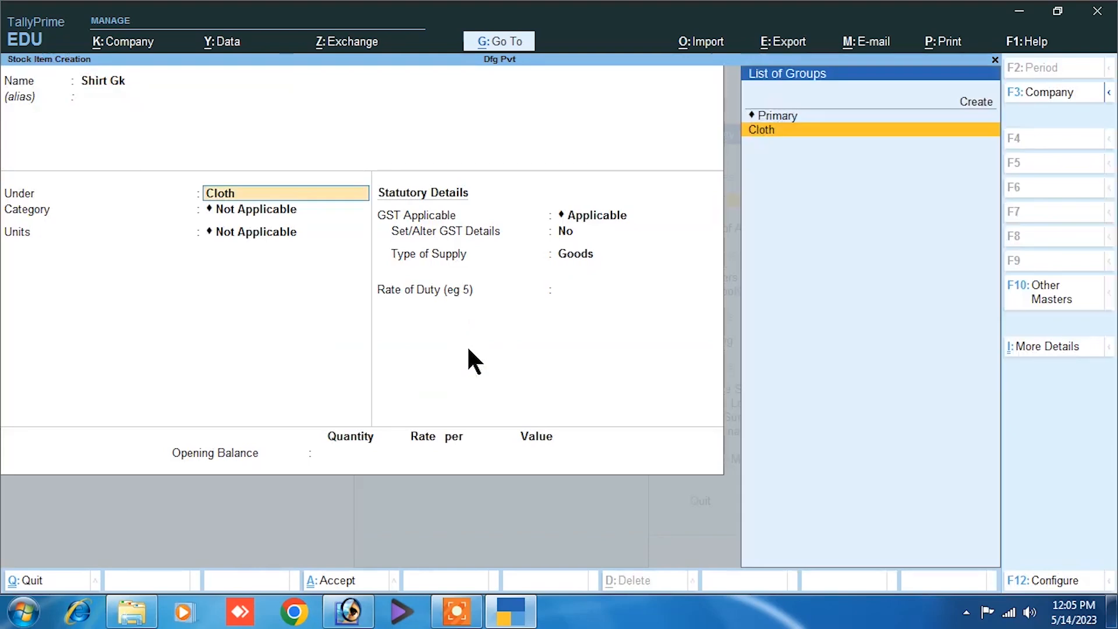
Step: Keep Shirt Gk under Cloth and assign it the category M Size and the unit pc
key("Return")
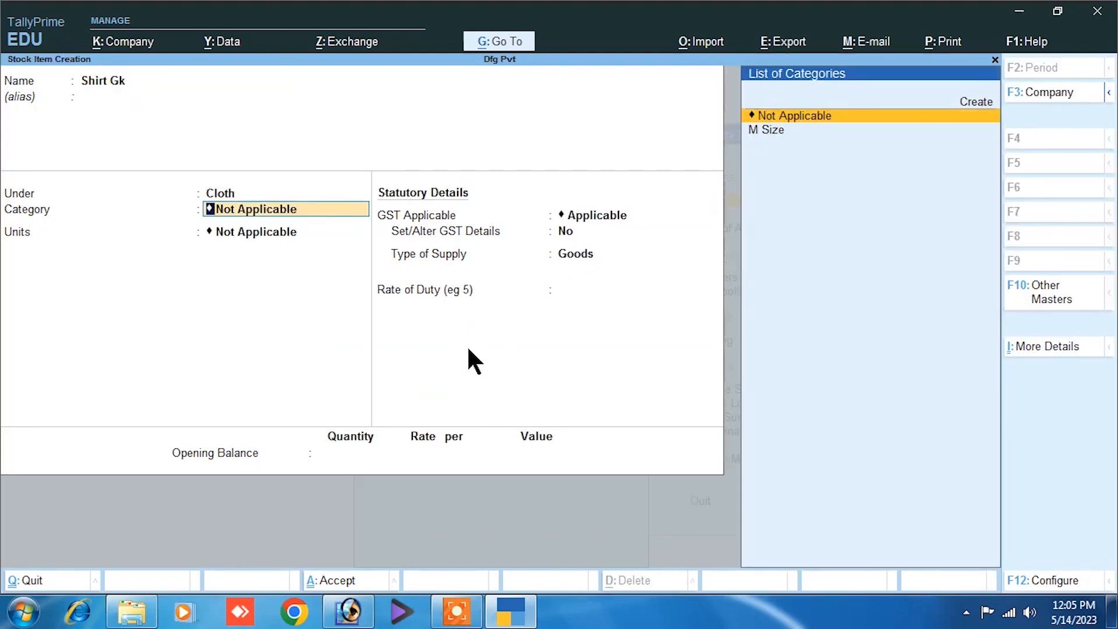
key("Down")
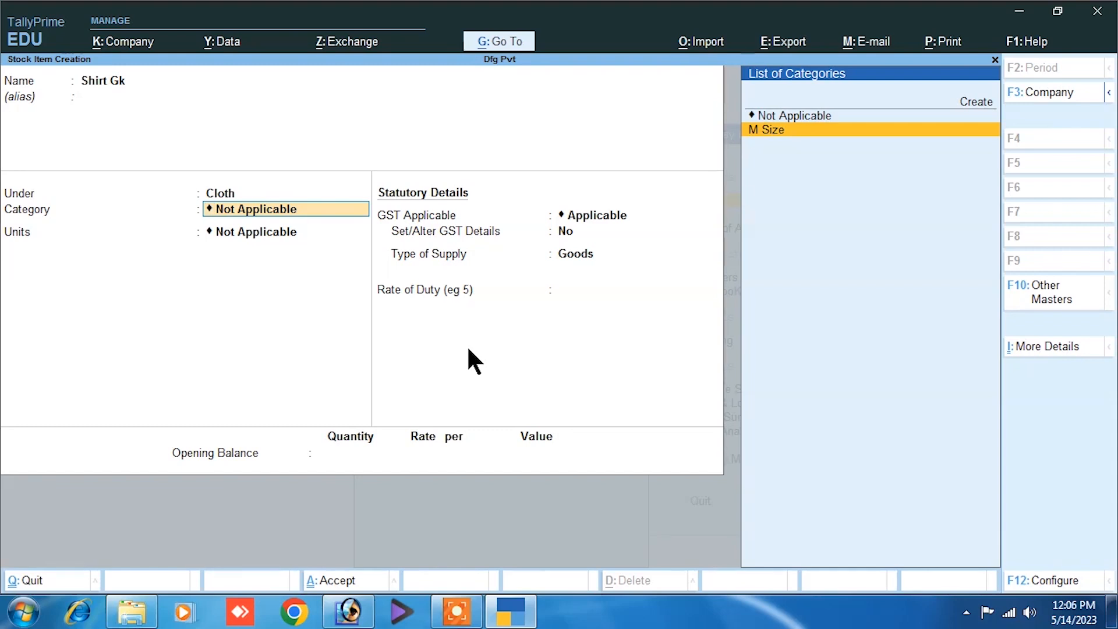
key("Return")
key("Down")
key("Return")
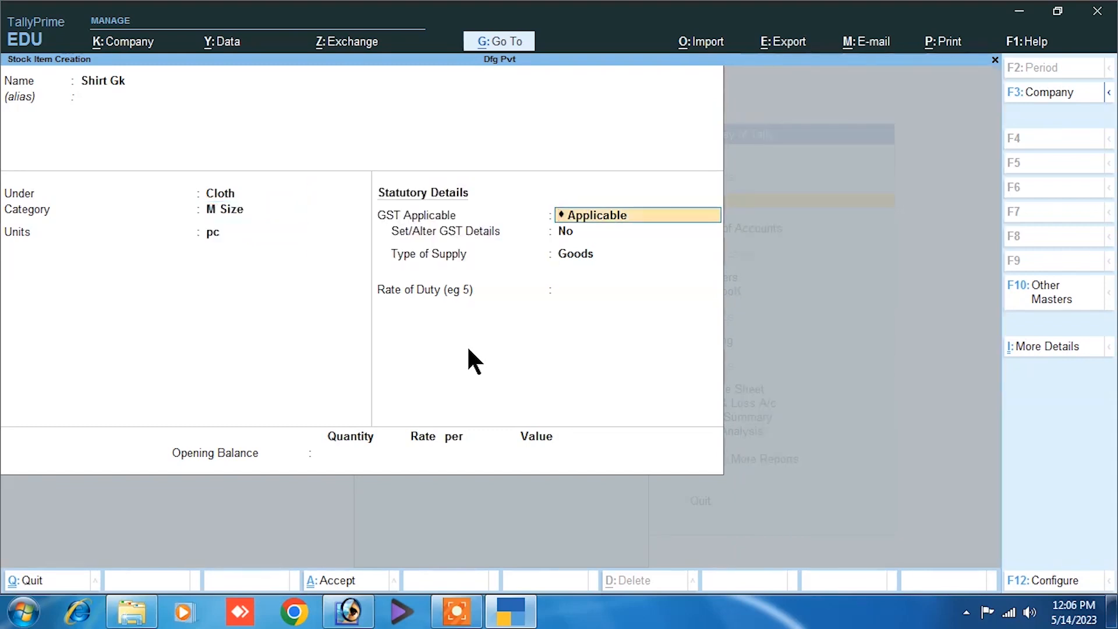
Step: Enable GST details for Shirt Gk with the description Goods and the HSN/SAC code 4587
key("Return")
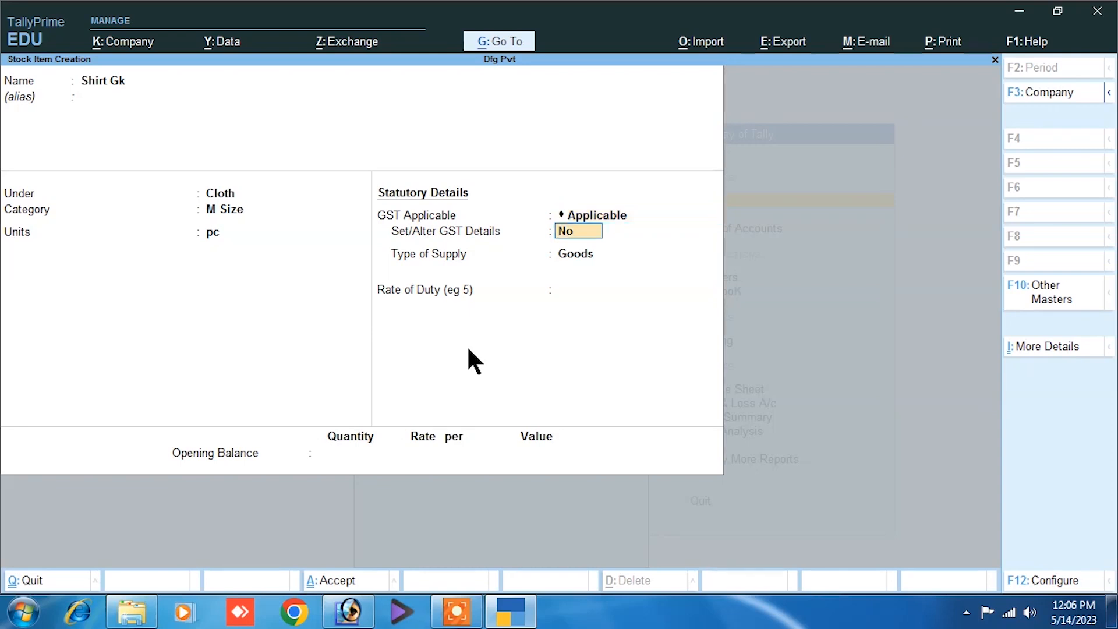
type("y")
key("Return")
type("Go")
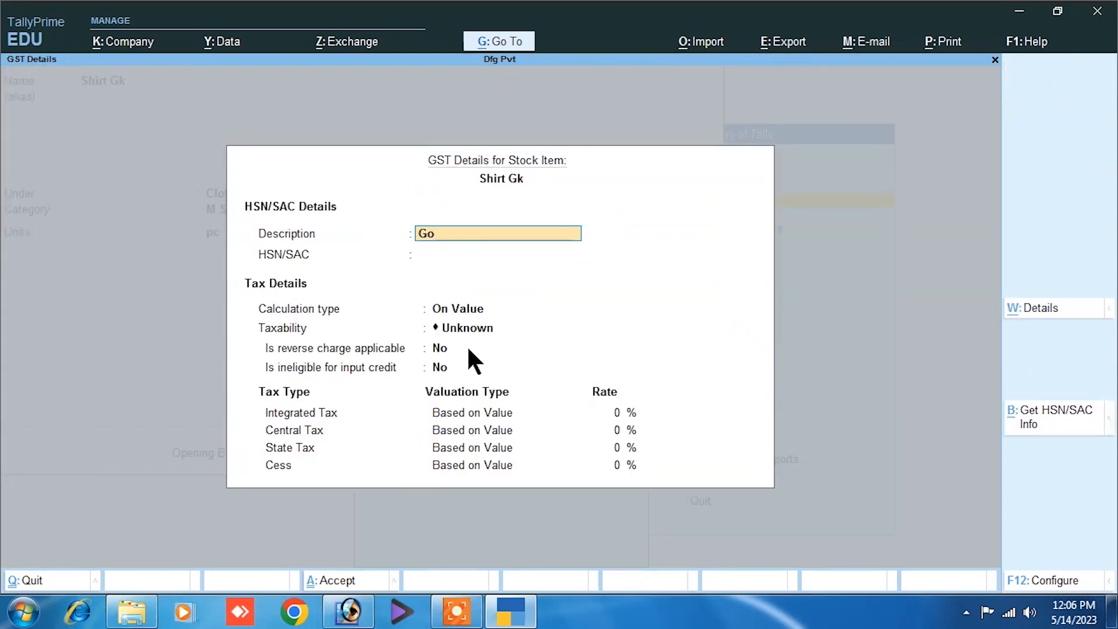
type("ods")
key("Return")
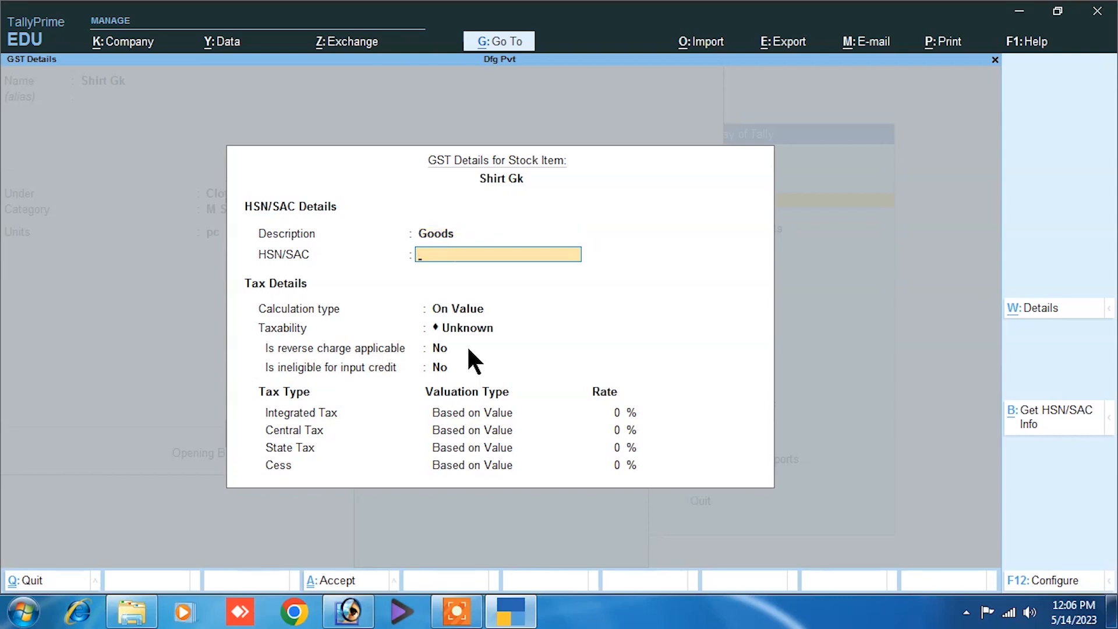
type("4587")
key("Return")
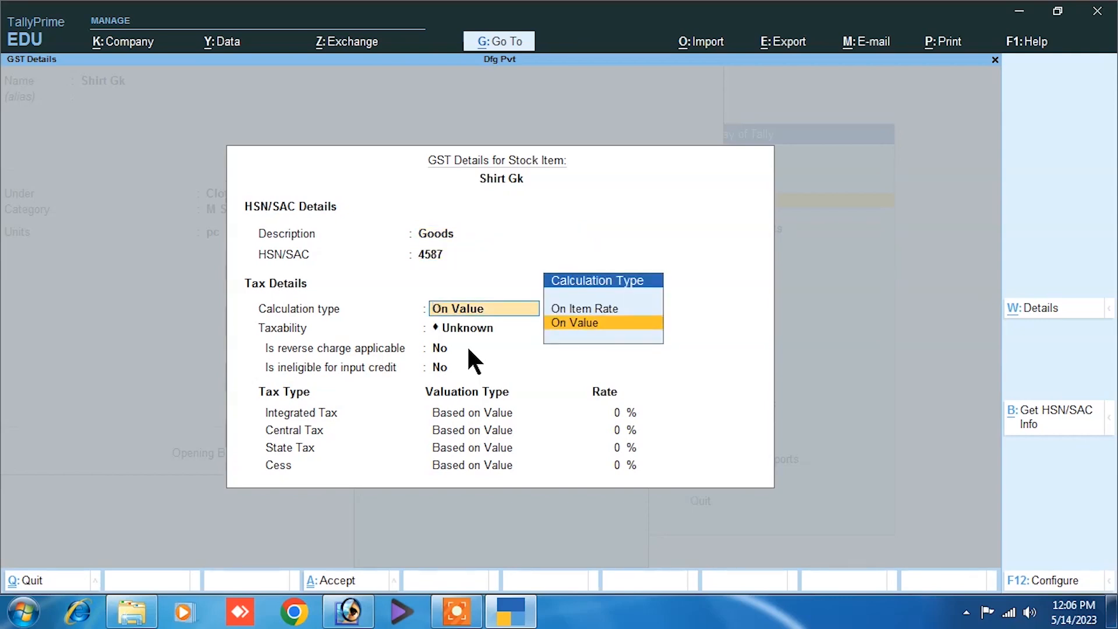
Step: Set Shirt Gk's tax calculation to On Value and taxability to Taxable, leaving reverse charge and input credit ineligibility at No
key("Return")
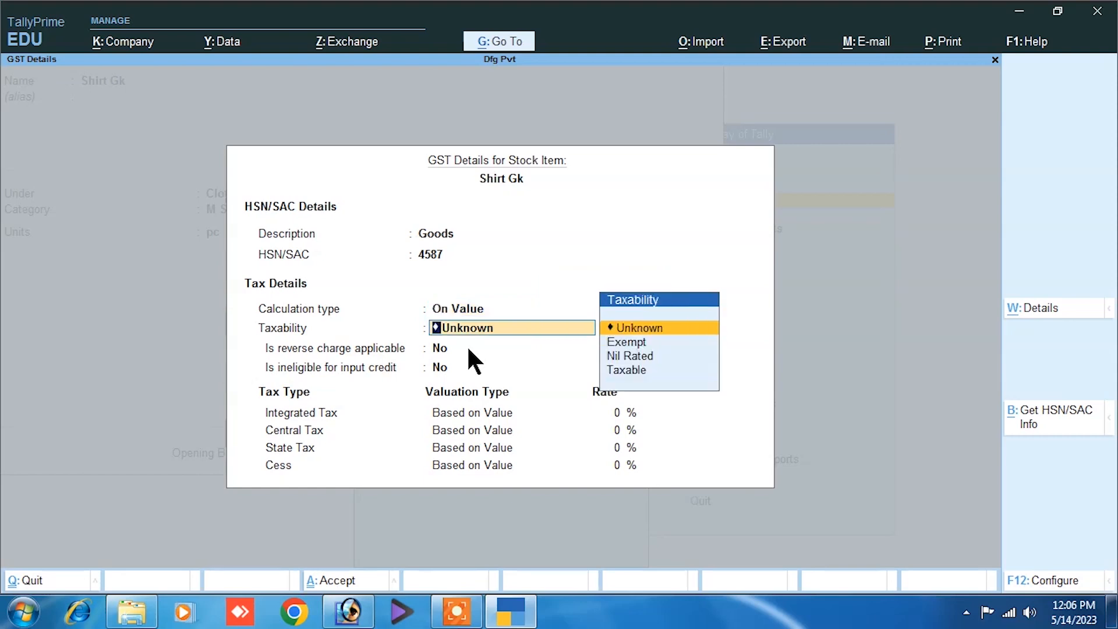
key("Down")
key("Down")
key("Down")
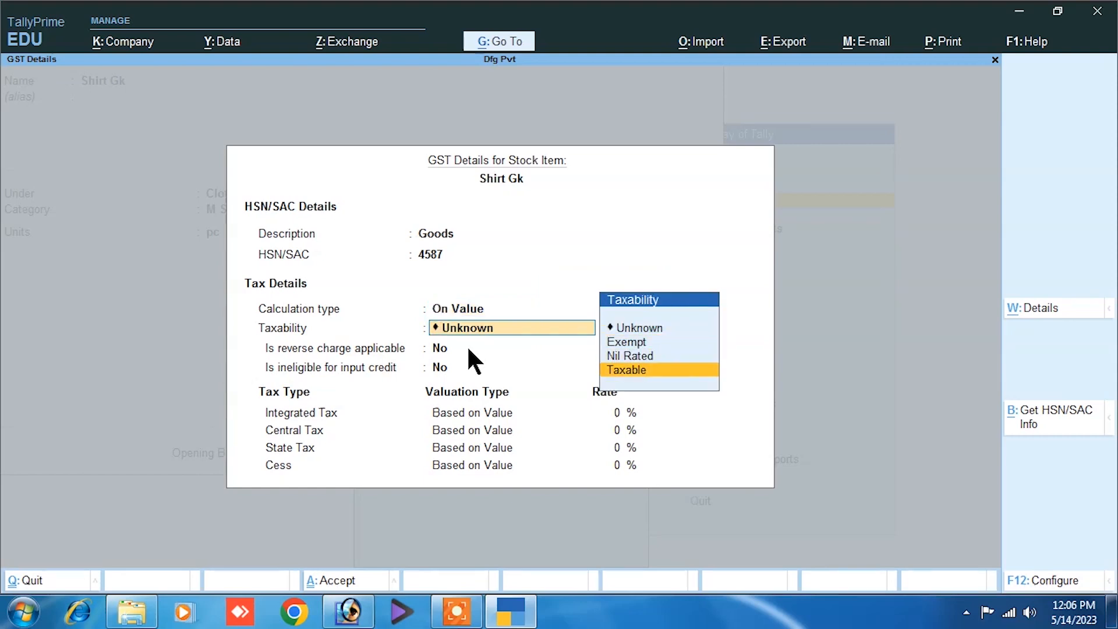
key("Return")
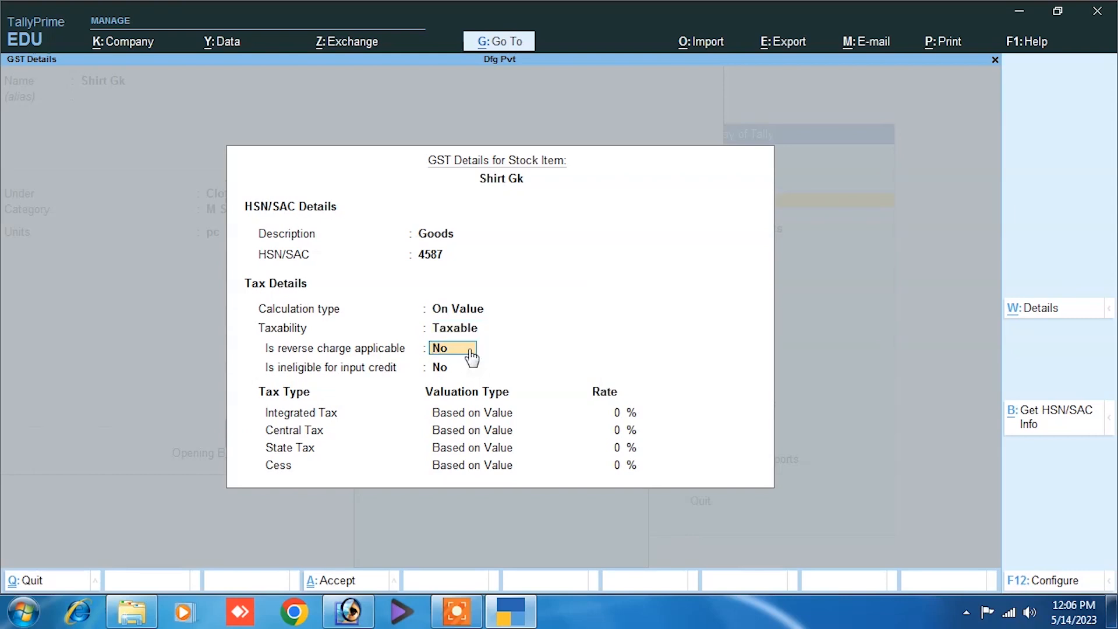
key("Return")
key("Return")
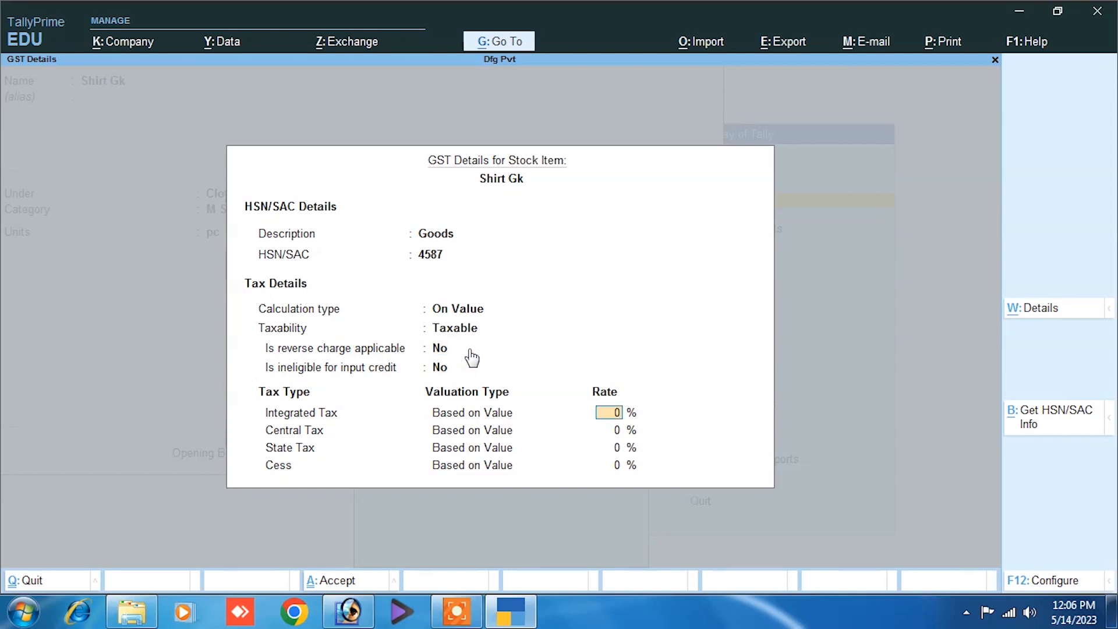
Step: Set the integrated tax rate to 18% for Shirt Gk and accept its GST details
type("18")
key("Return")
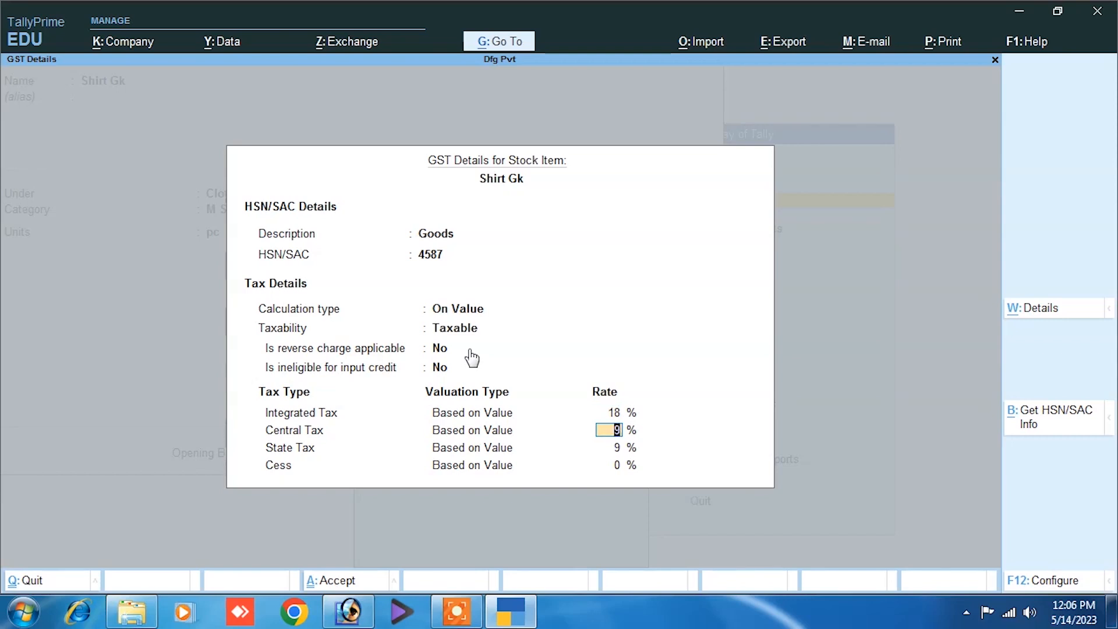
key("Return")
key("Return")
key("Return")
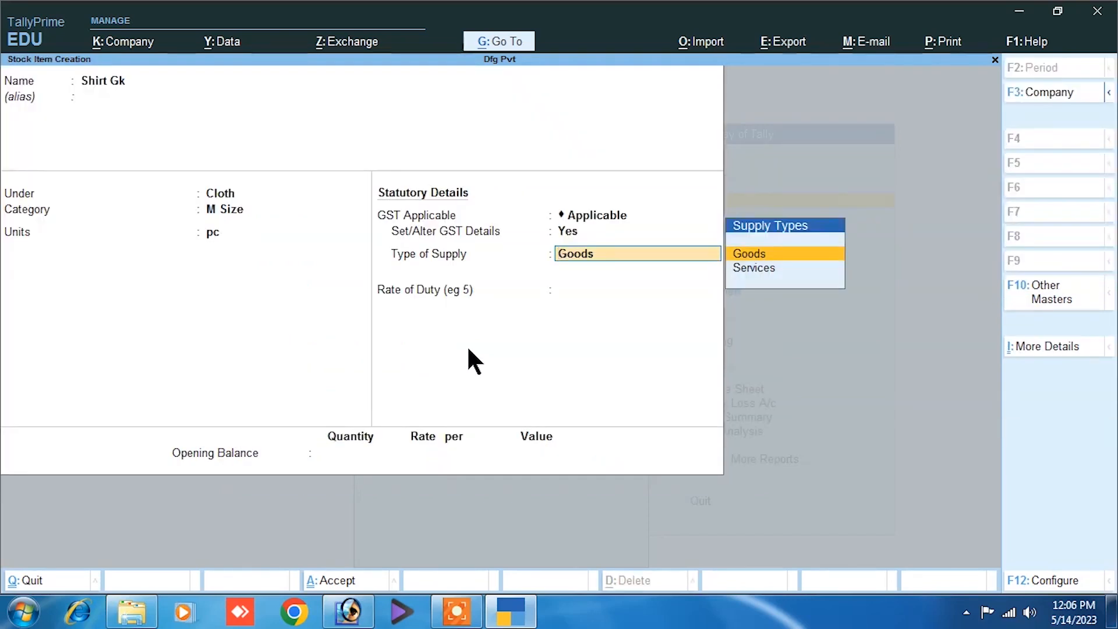
Step: Keep the supply type as Goods, leave the rate of duty and opening balance blank, and save the Shirt Gk stock item
key("Return")
key("Return")
key("Return")
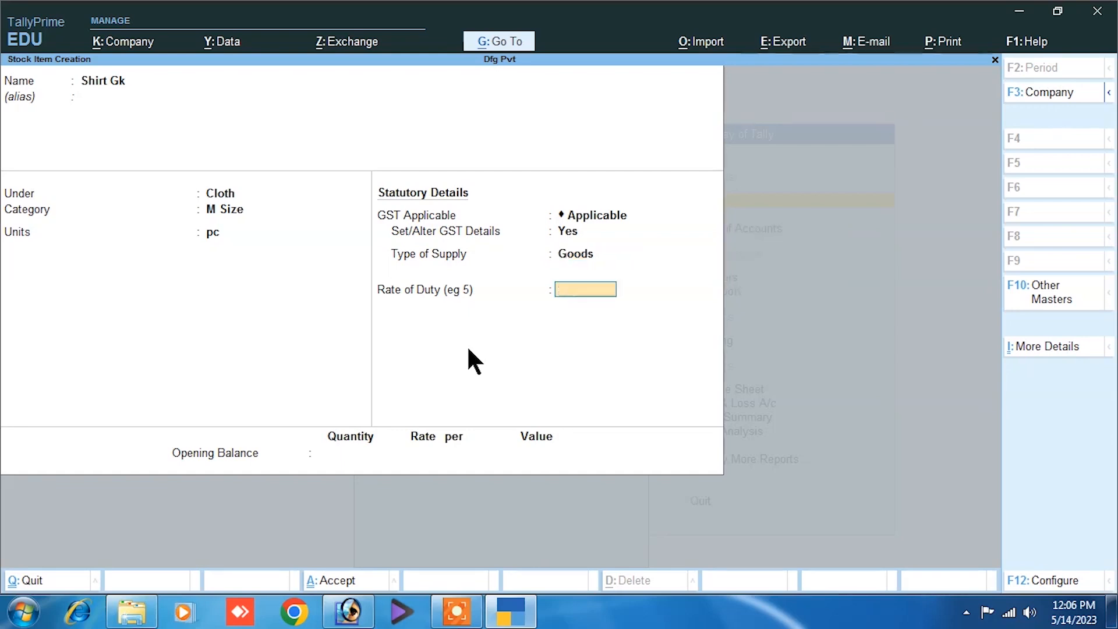
key("Return")
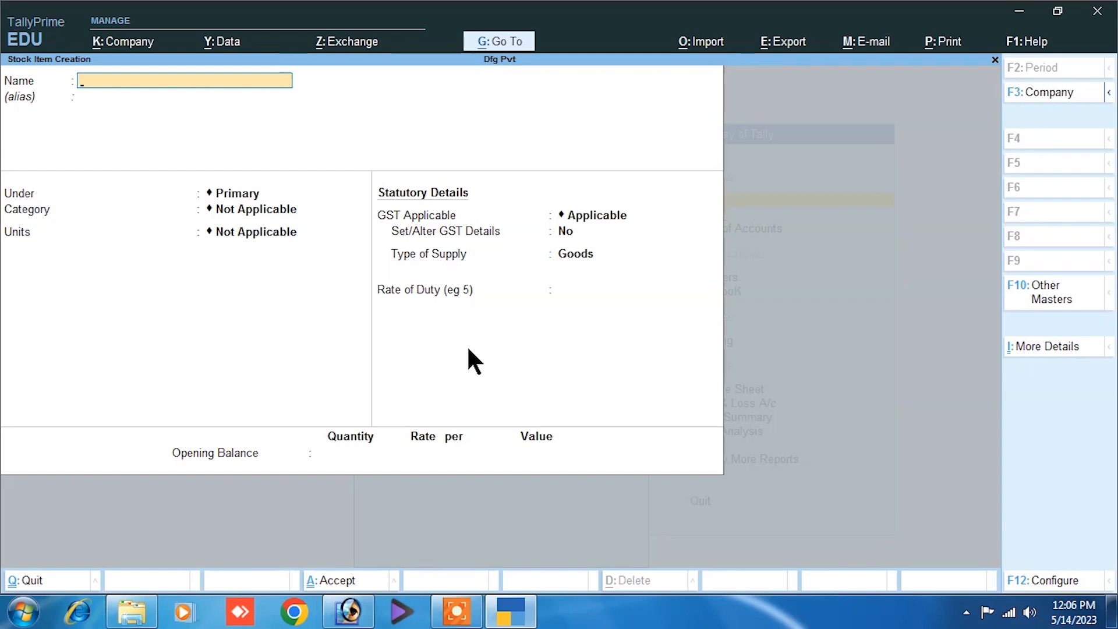
Step: Start a stock item named T Shirt under the group Cloth, with category M Size and unit pc
type("T Shirt")
key("Return")
key("Return")
key("Down")
key("Return")
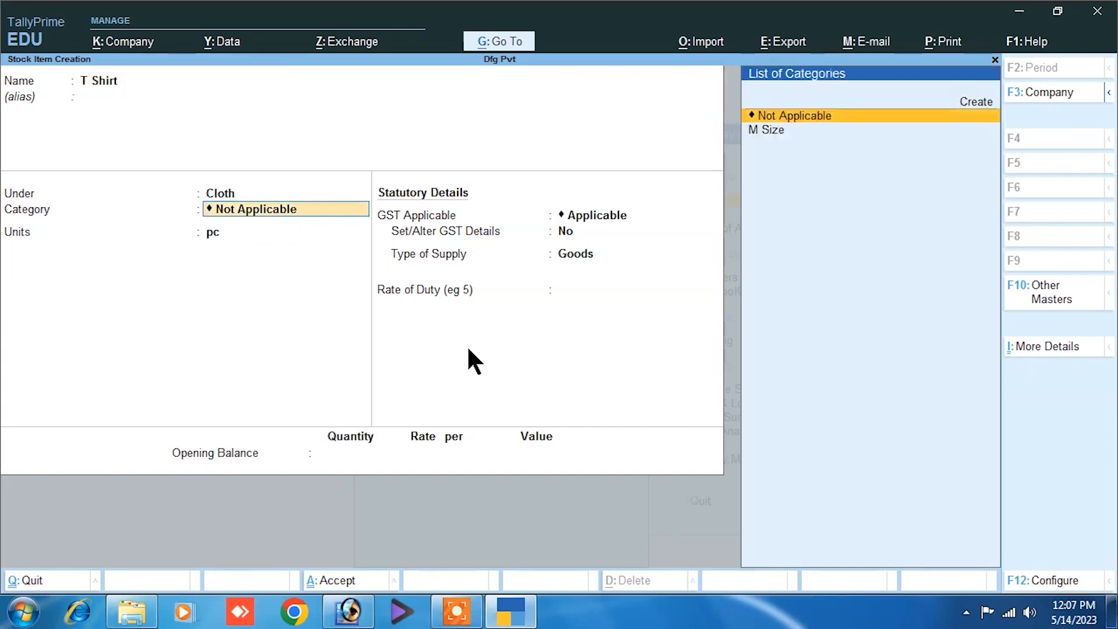
key("Down")
key("Return")
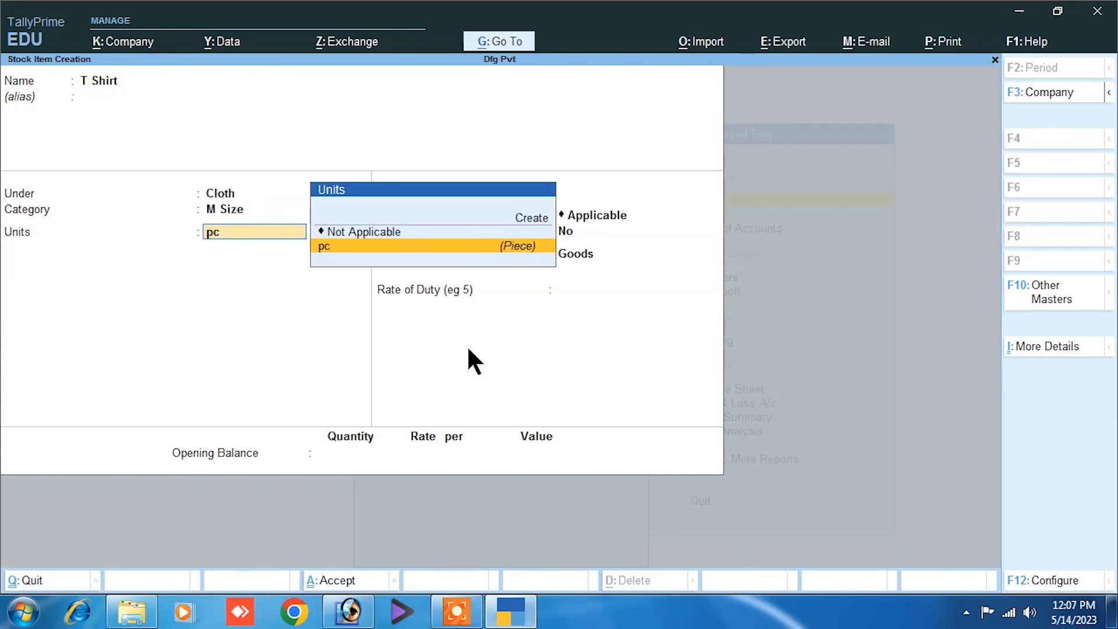
key("Return")
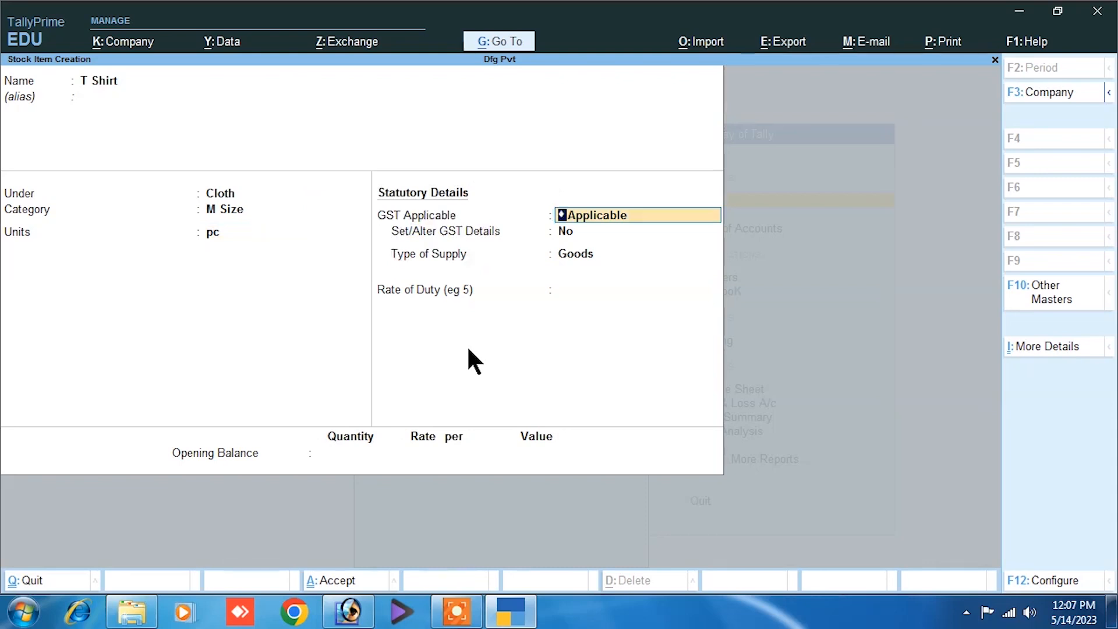
Step: Enable GST details for T Shirt with the description Goods and the HSN/SAC code 85958
key("Return")
type("y")
key("Return")
type("Goods")
key("Return")
type("85958")
key("Return")
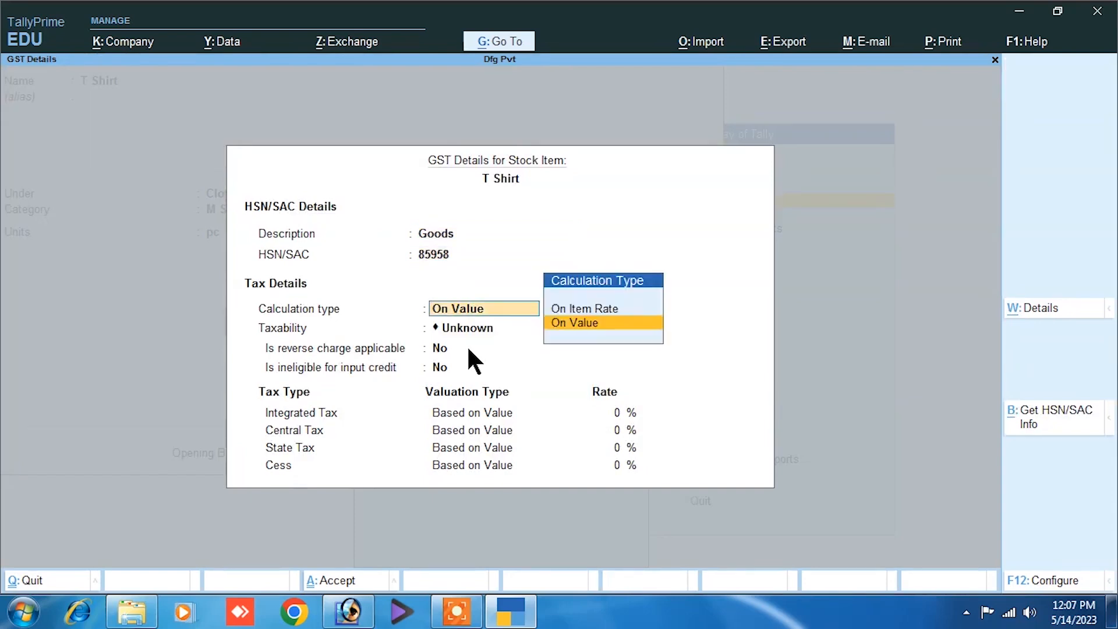
Step: Keep T Shirt's calculation type as On Value, set its taxability to Taxable, and leave reverse charge as No
key("Return")
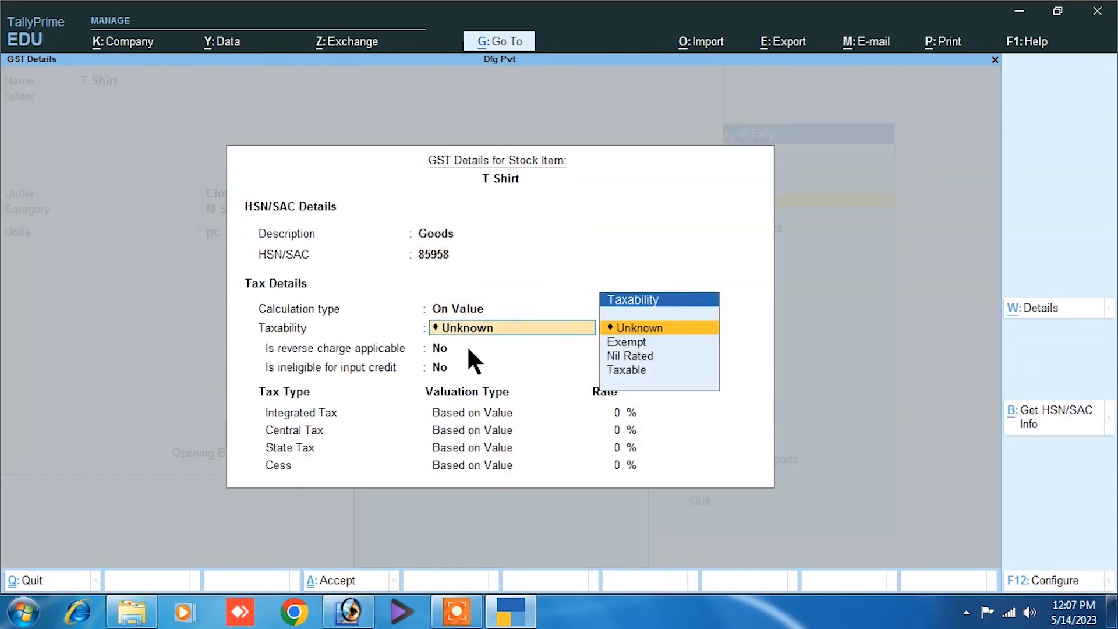
key("Down")
key("Down")
key("Down")
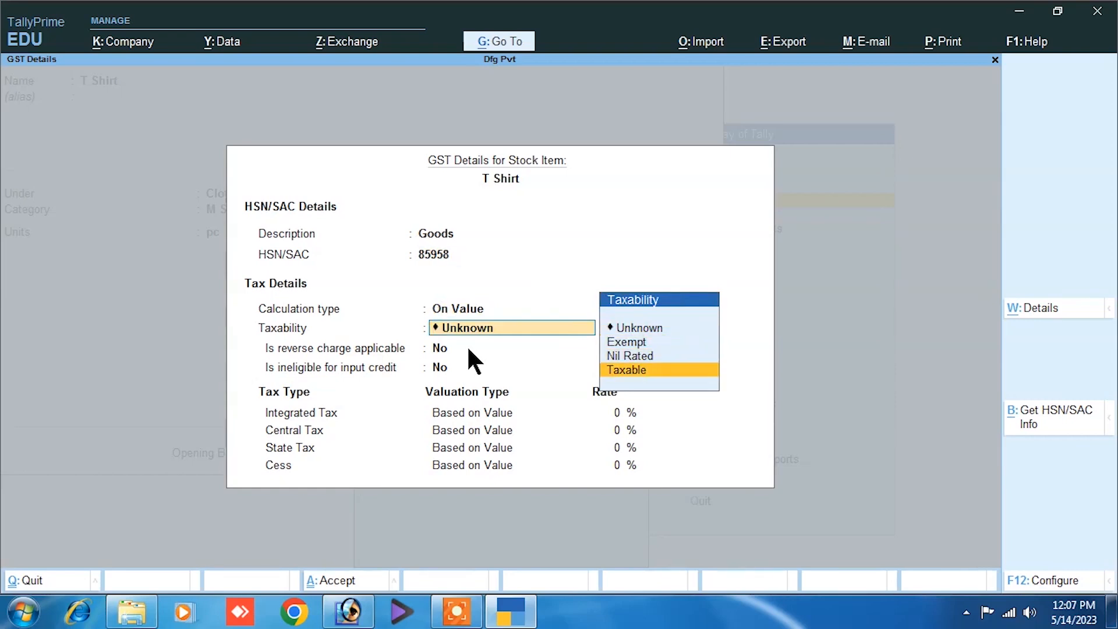
key("Return")
key("Return")
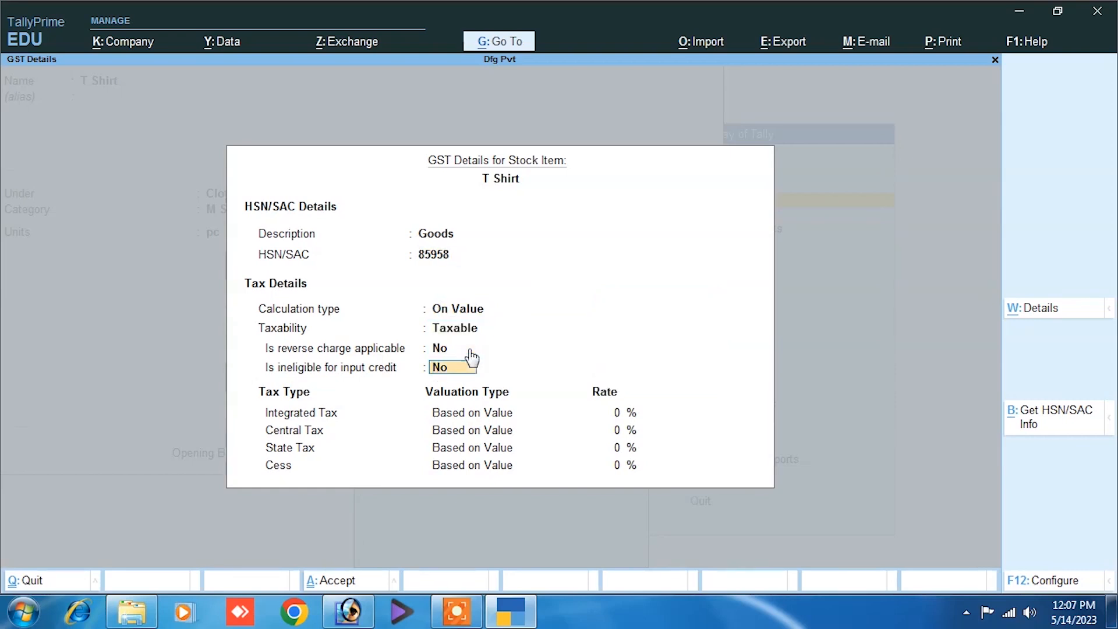
Step: Set the integrated tax rate to 18% for T Shirt, leave cess at 0%, and accept its GST details
key("Return")
type("18")
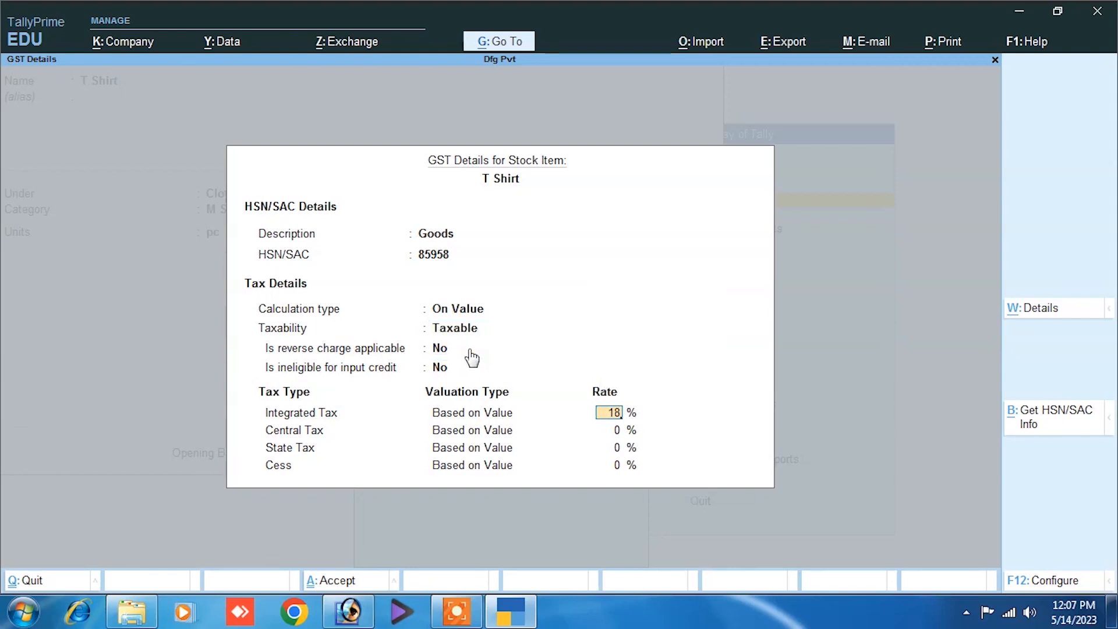
key("Return")
key("Return")
key("Return")
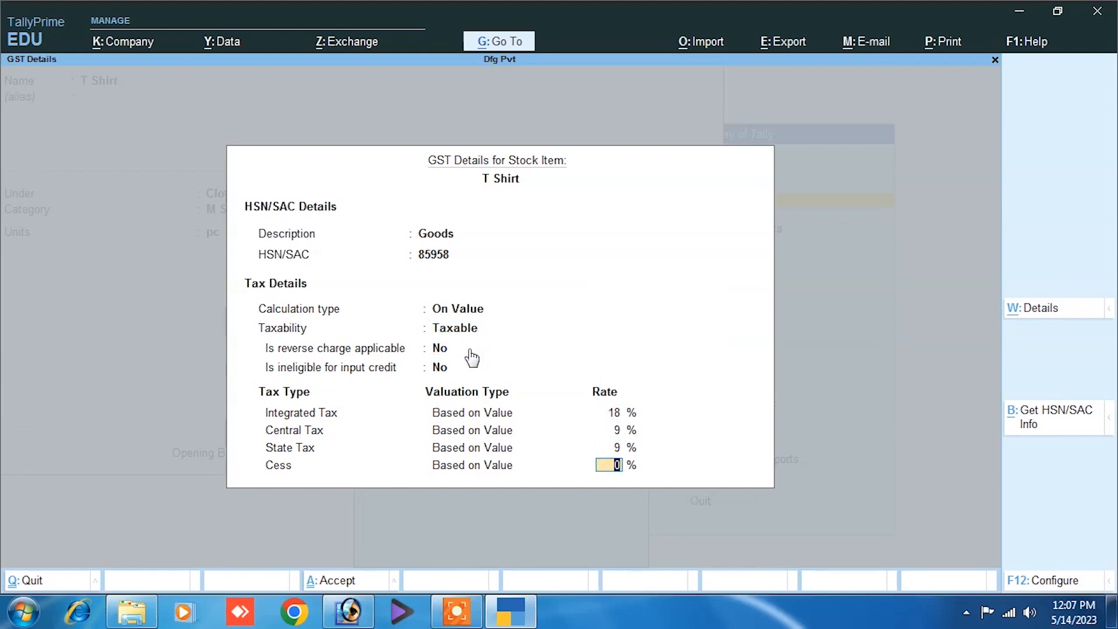
key("Return")
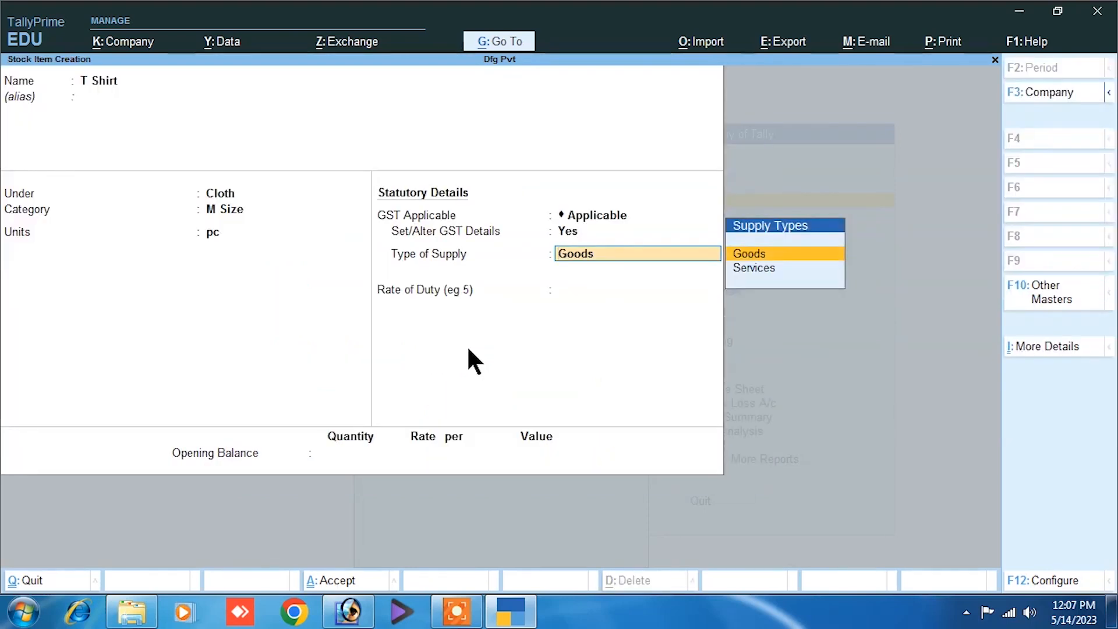
Step: Keep the supply type as Goods, save the T Shirt stock item without an opening balance, and leave stock item creation
key("Return")
key("Return")
key("Return")
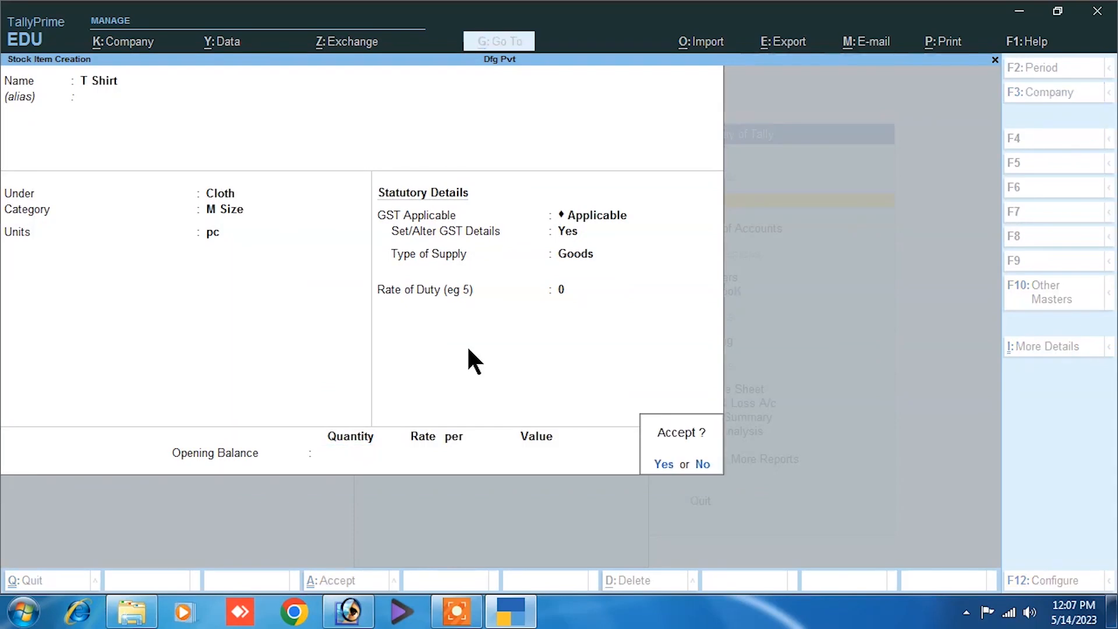
key("Return")
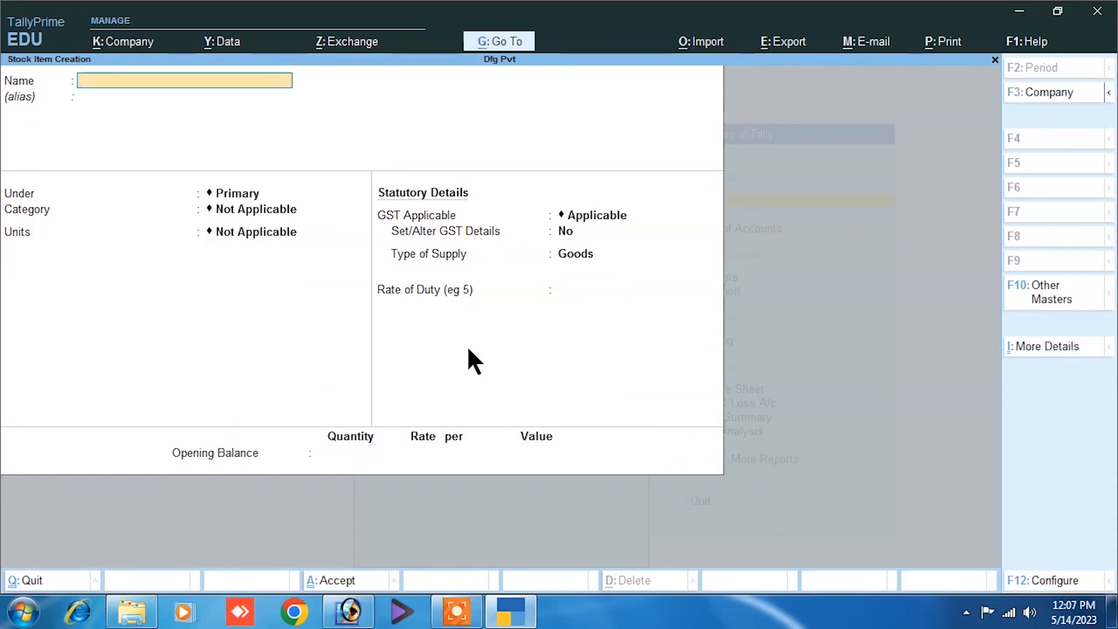
key("Escape")
key("y")
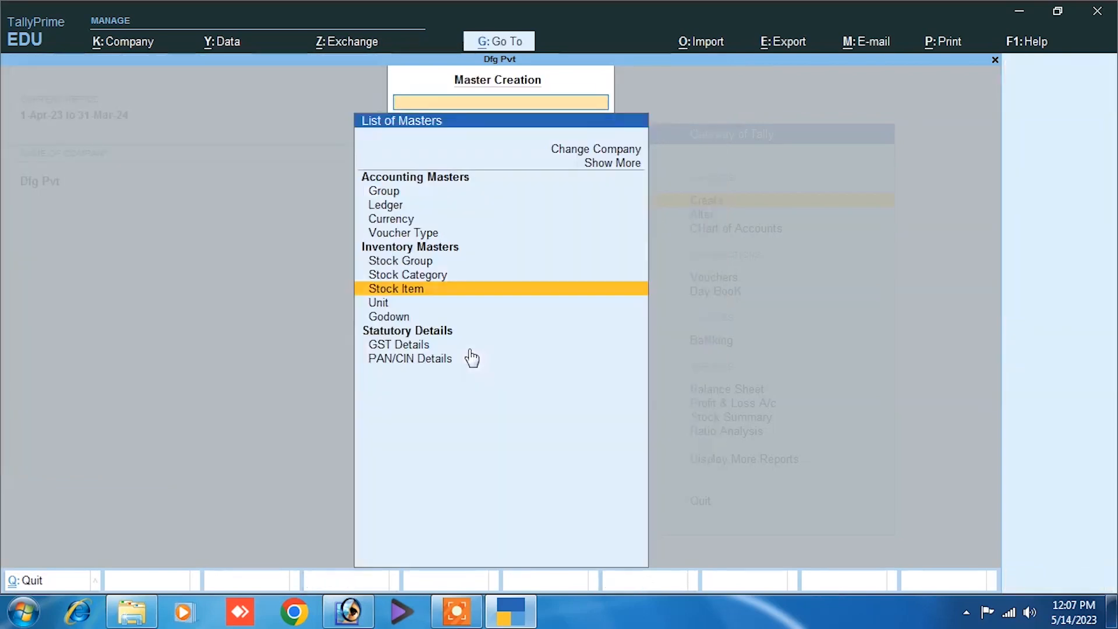
Step: Create a new godown named Ab Godown under Primary, save it, and return to the Gateway of Tally
key("Down")
key("Down")
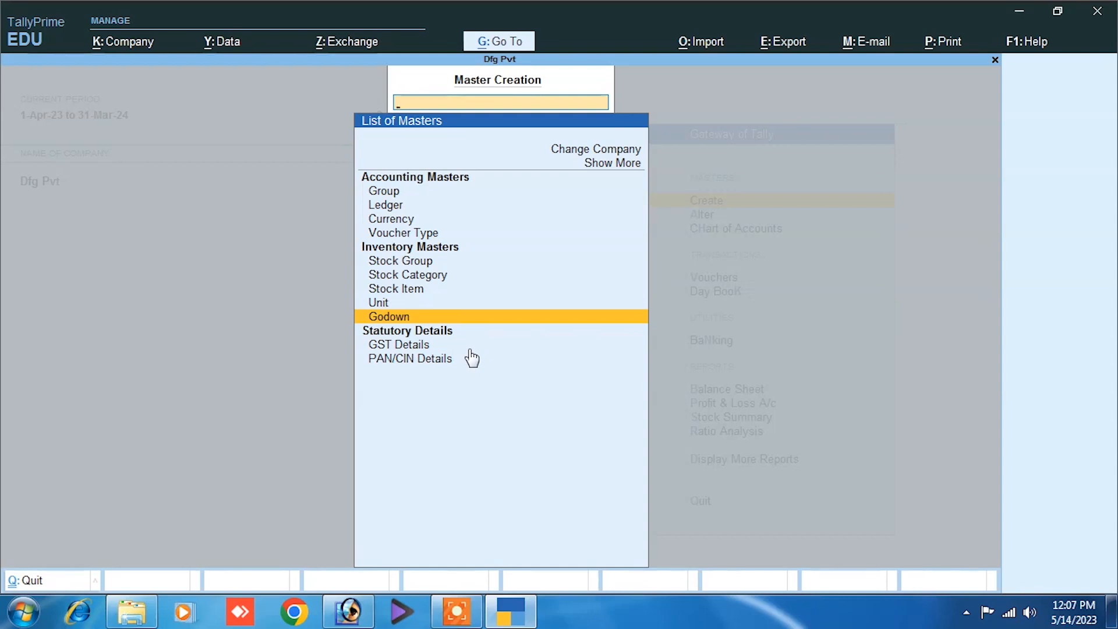
key("Return")
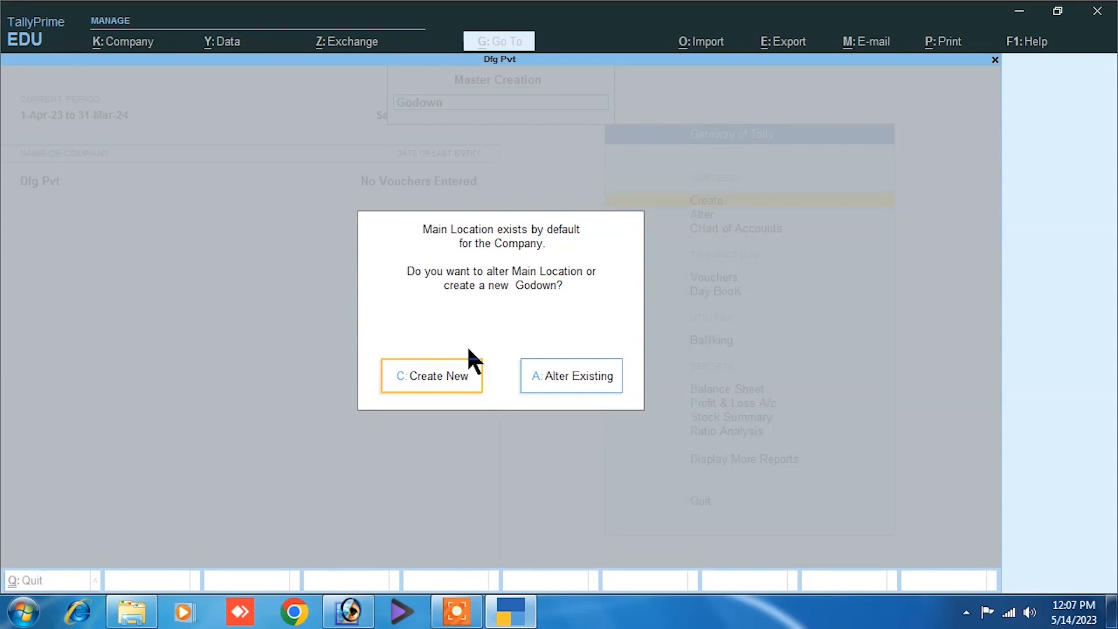
left_click(445, 388)
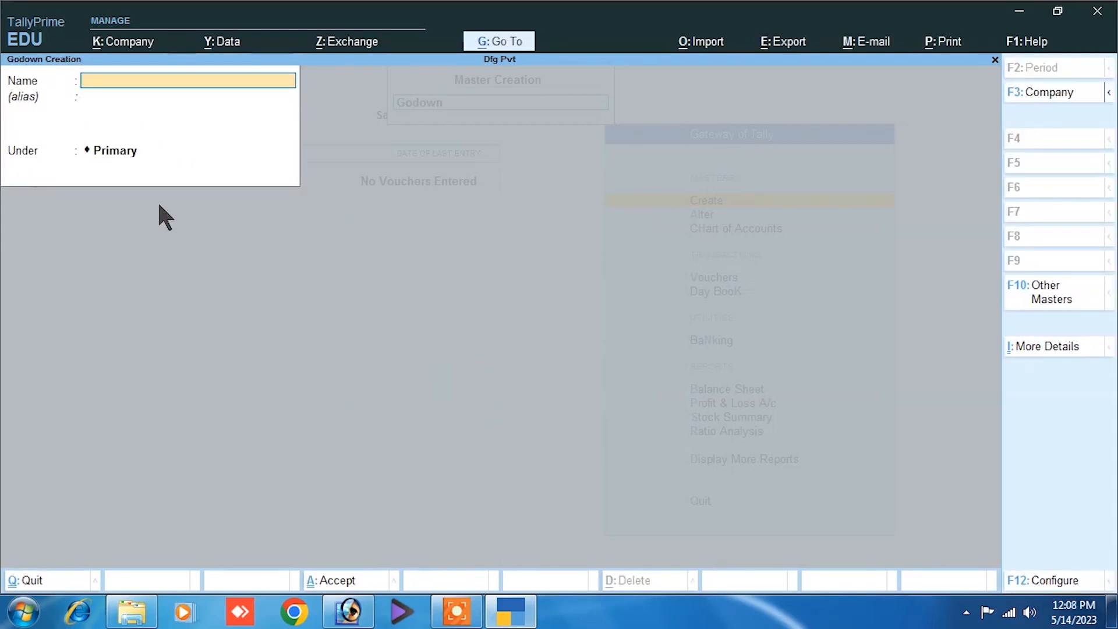
type("Ab Godown")
key("Return")
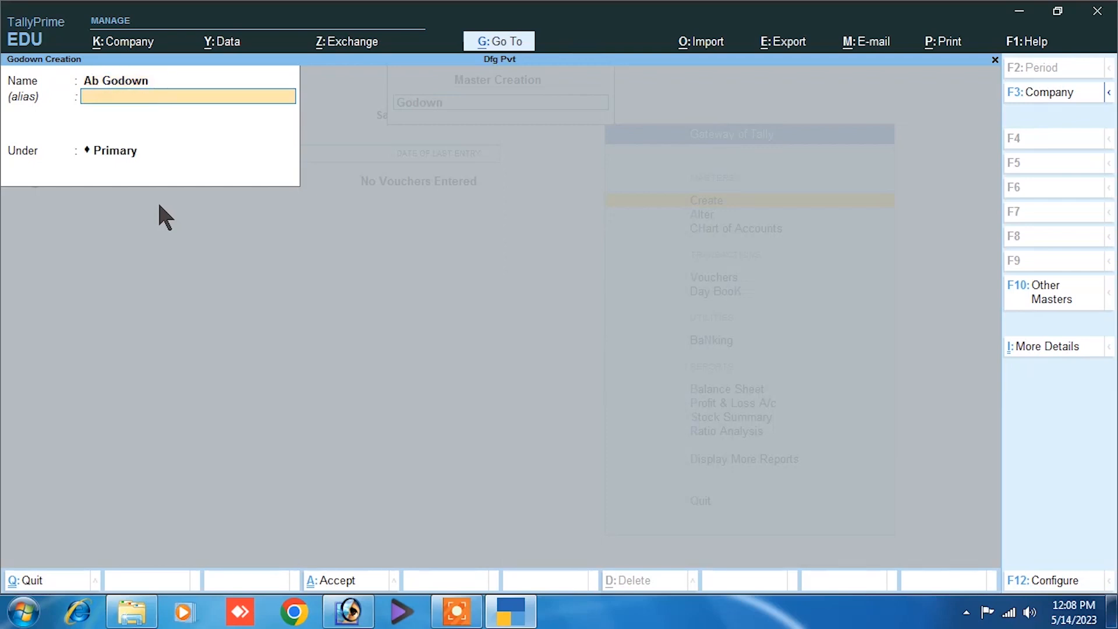
key("Return")
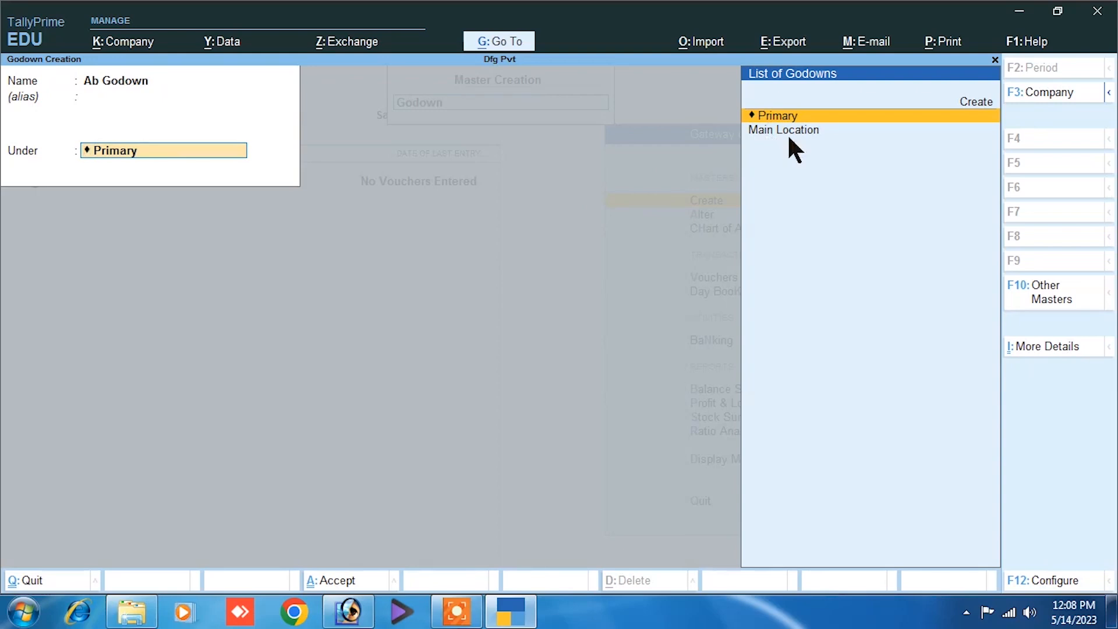
key("Return")
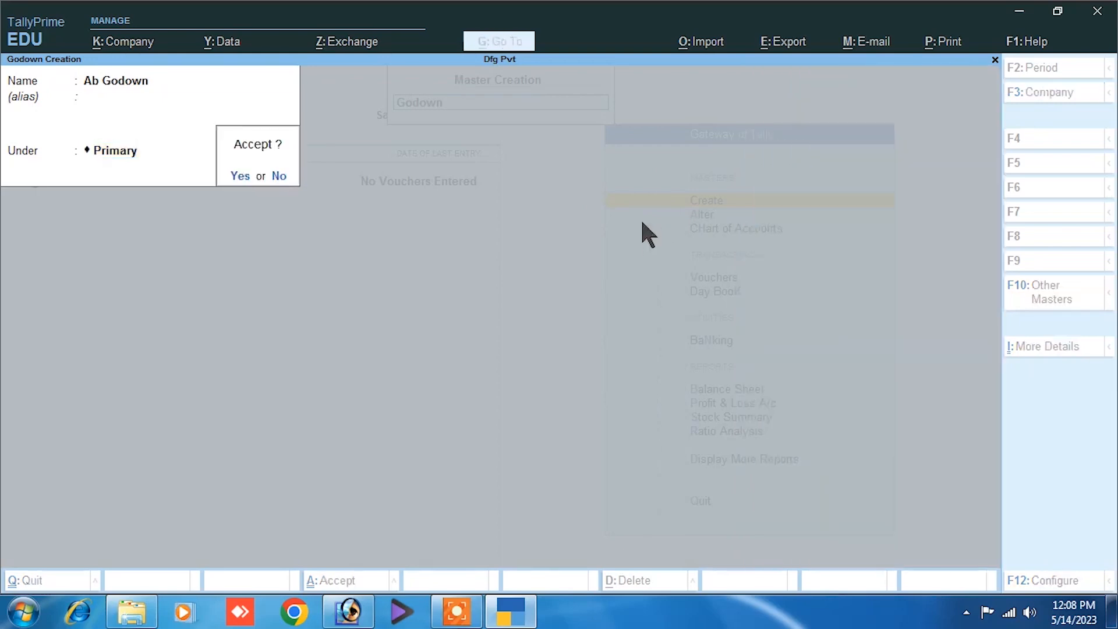
key("Return")
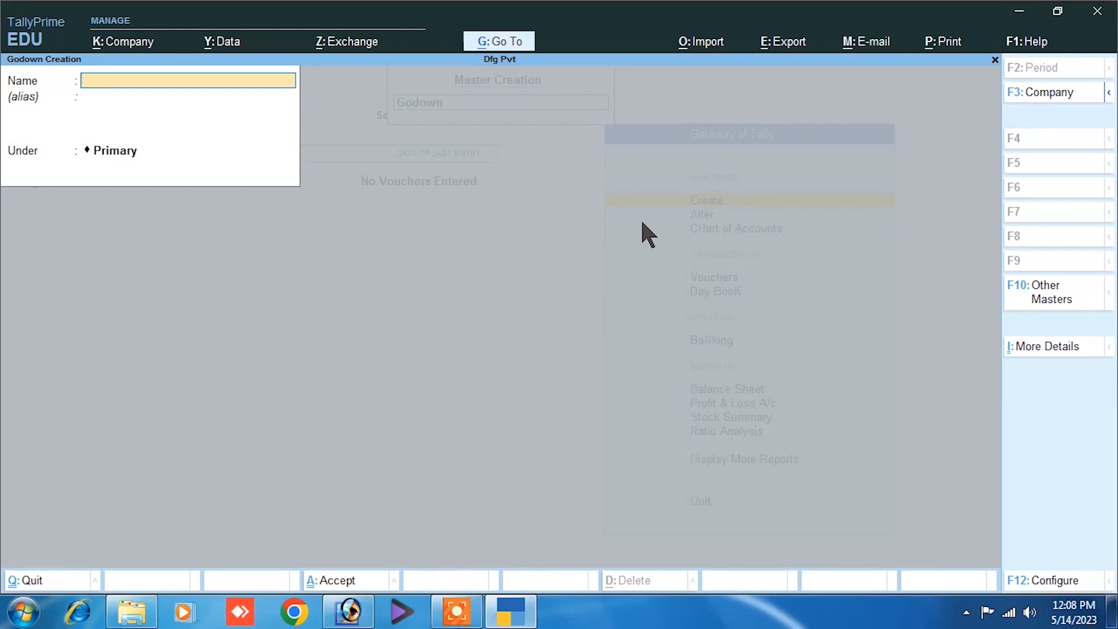
key("Escape")
key("y")
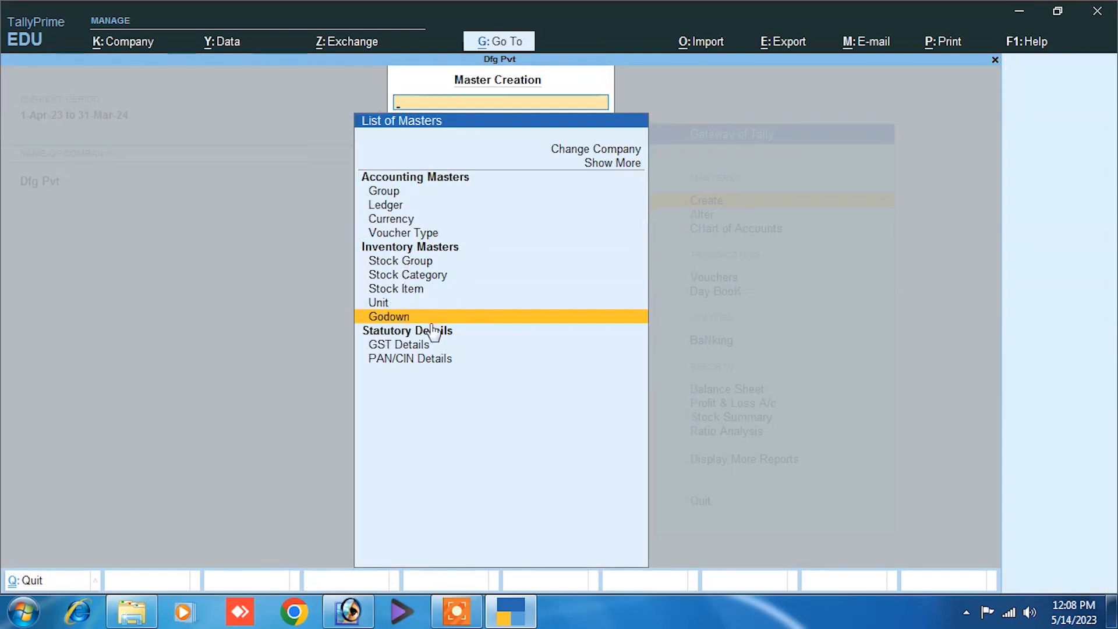
key("Escape")
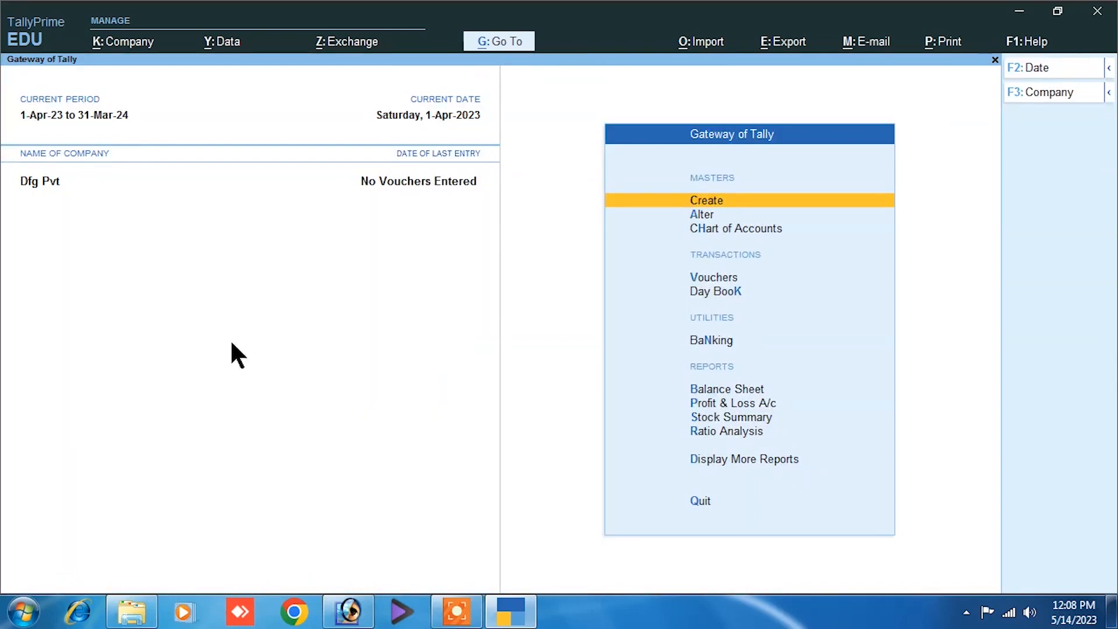
Step: Start a purchase voucher with supplier invoice number 01 dated 1-Apr-23
left_click(706, 283)
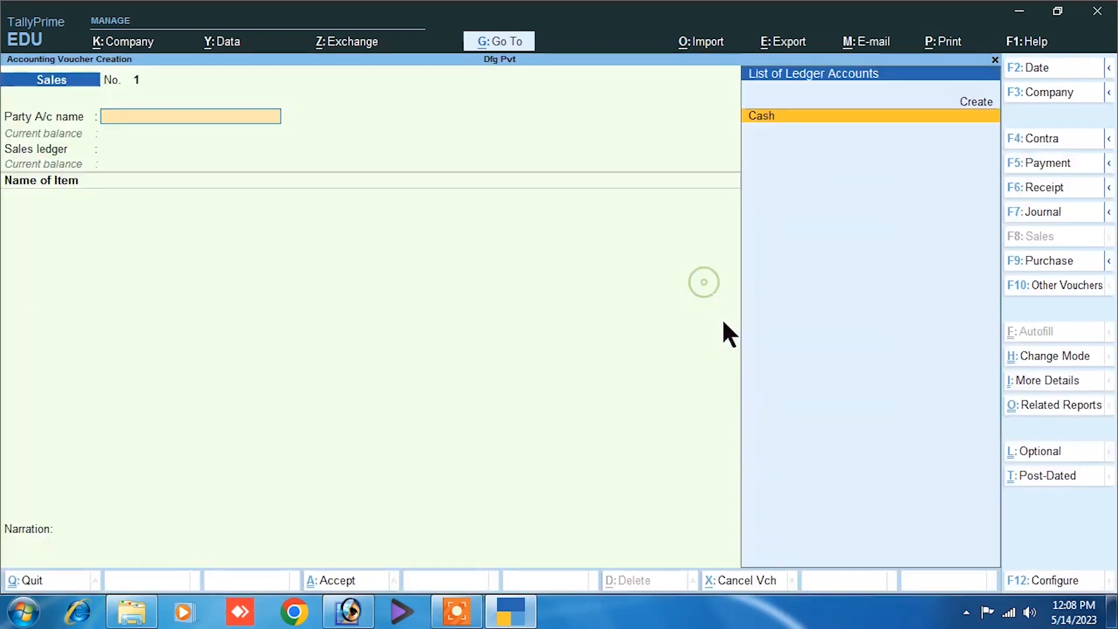
left_click(1031, 261)
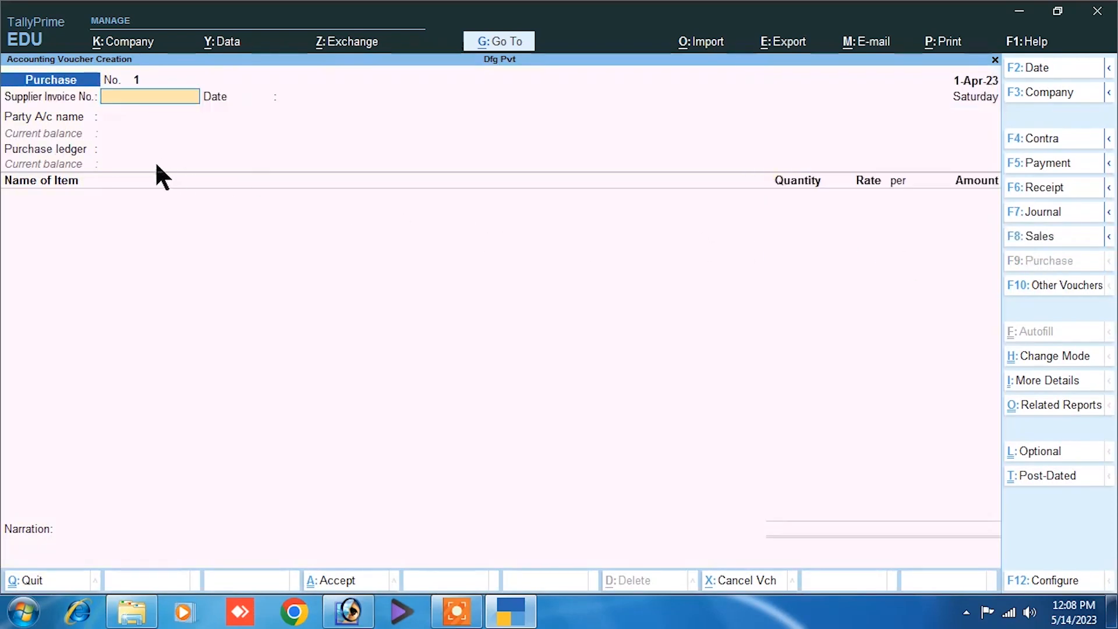
type("01")
key("Return")
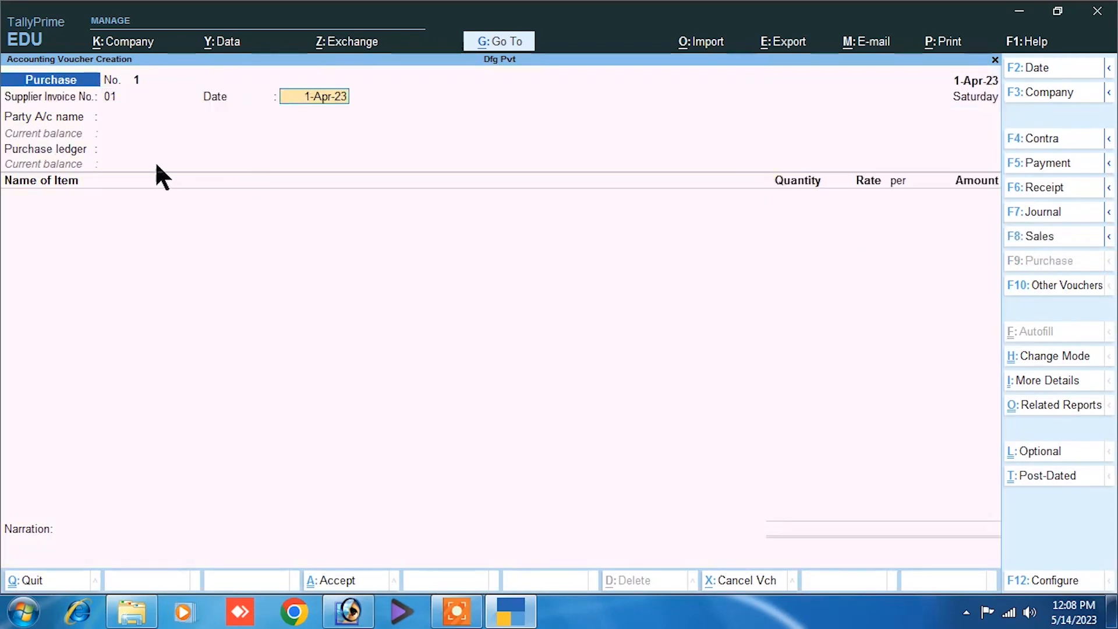
key("Return")
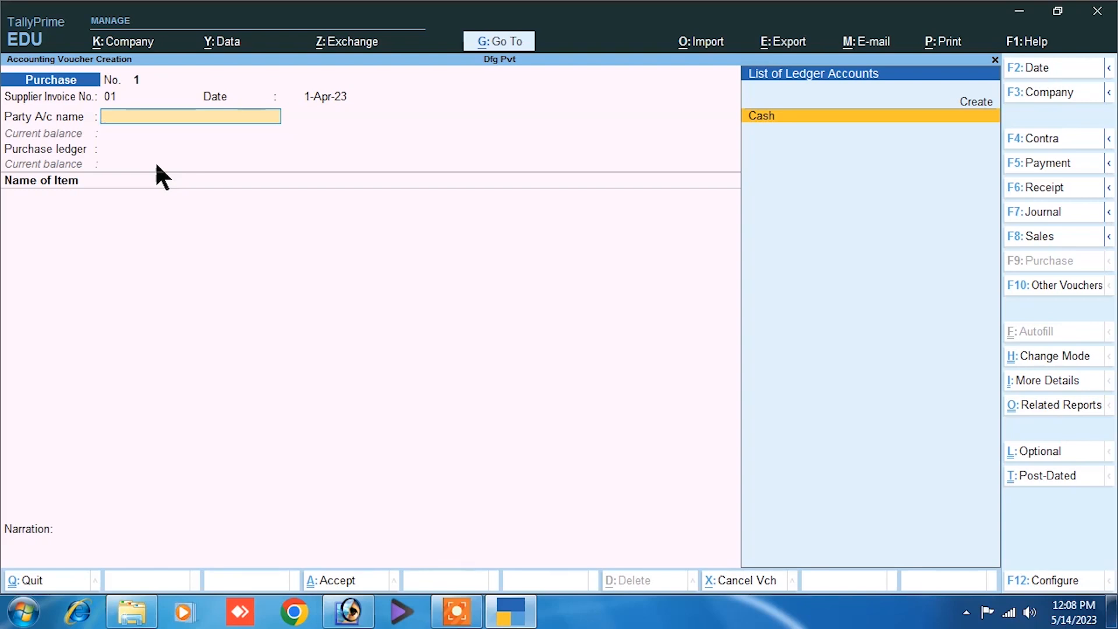
Step: Start a new party ledger from the purchase voucher, named Sonu Pvt and grouped under Sundry Creditors
left_click(977, 103)
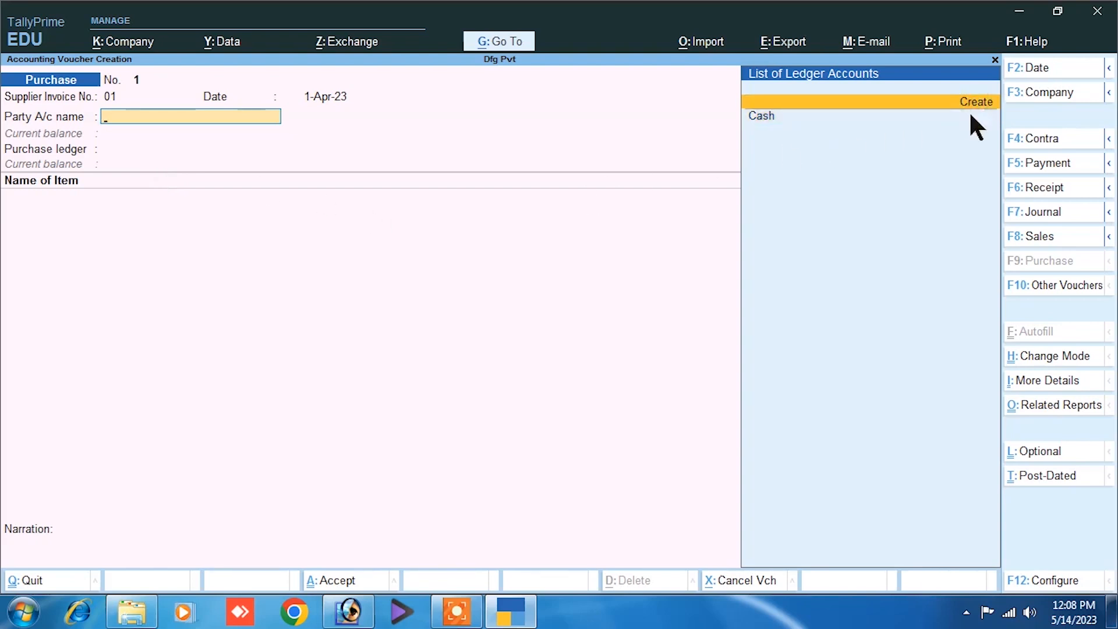
key("Return")
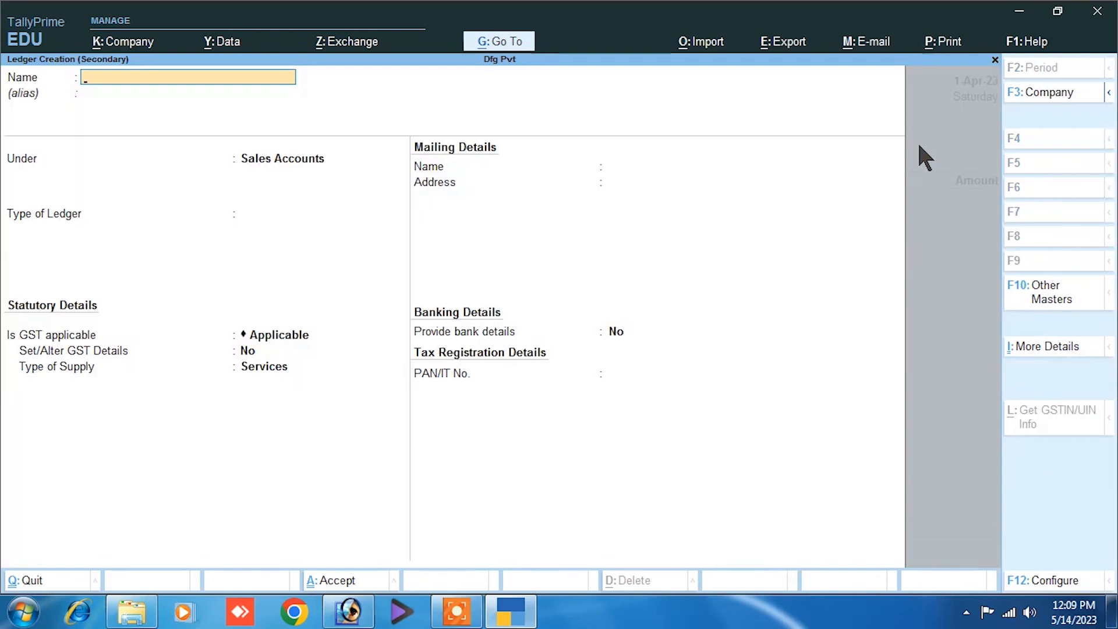
type("Sonu Pvt")
key("Return")
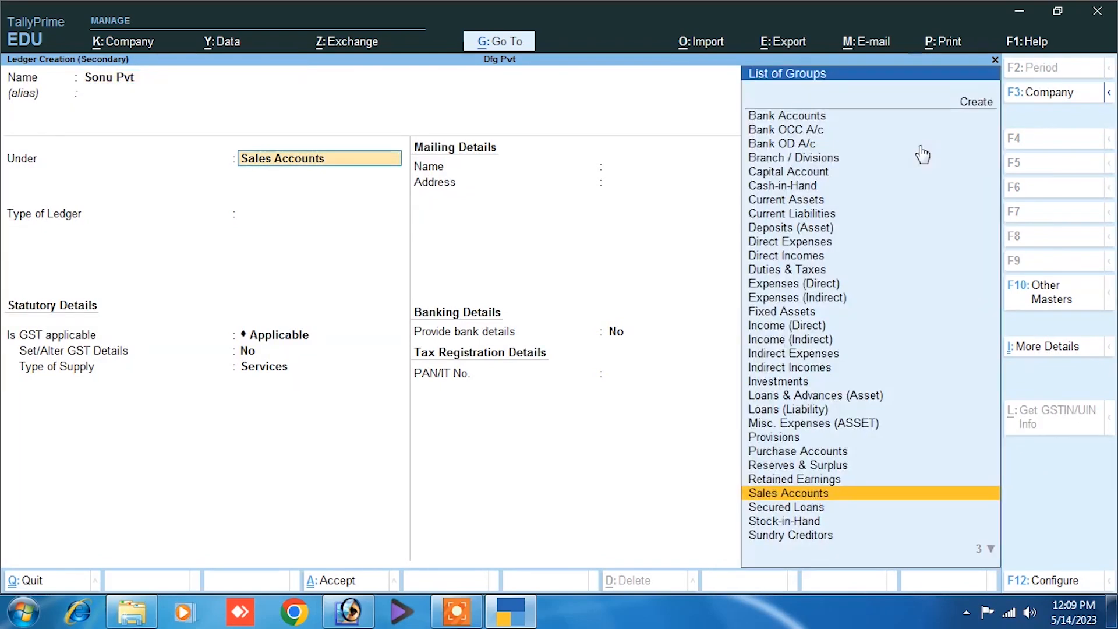
type("S")
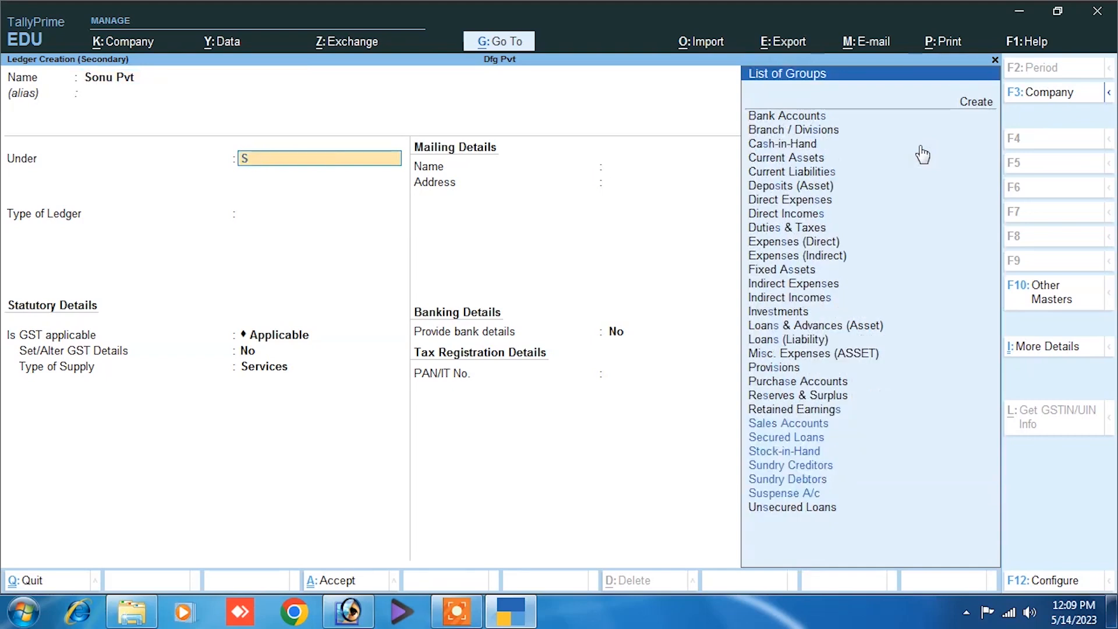
key("Down")
key("Down")
key("Down")
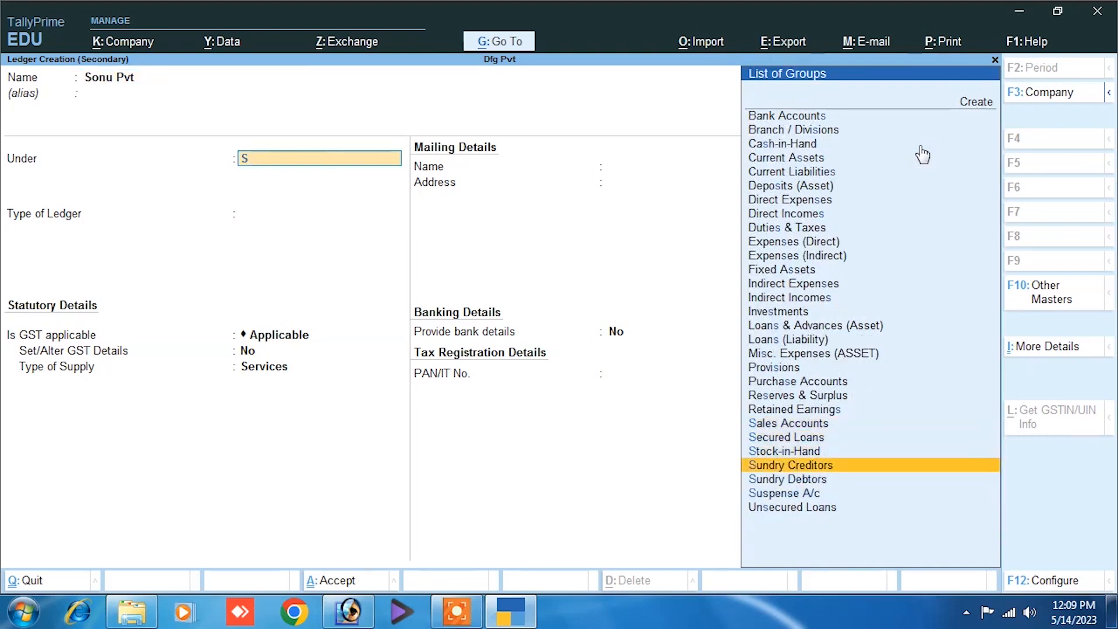
key("Return")
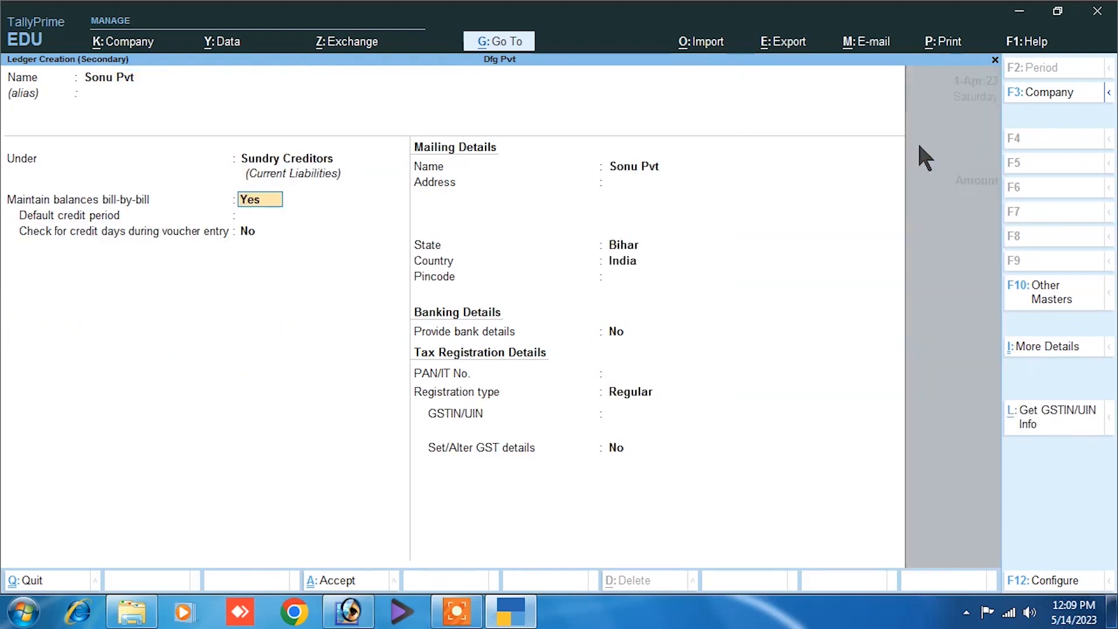
Step: Keep bill-by-bill balances on for Sonu Pvt, accept the state Bihar, enter the pincode, and provide no bank details
key("Return")
key("Return")
key("Return")
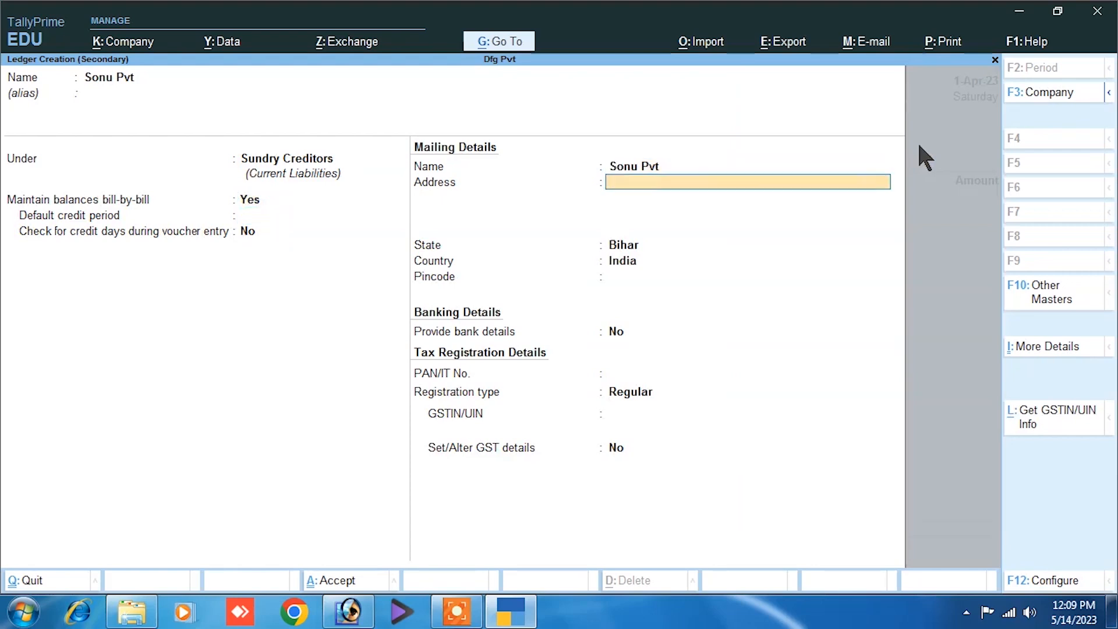
key("Return")
key("Return")
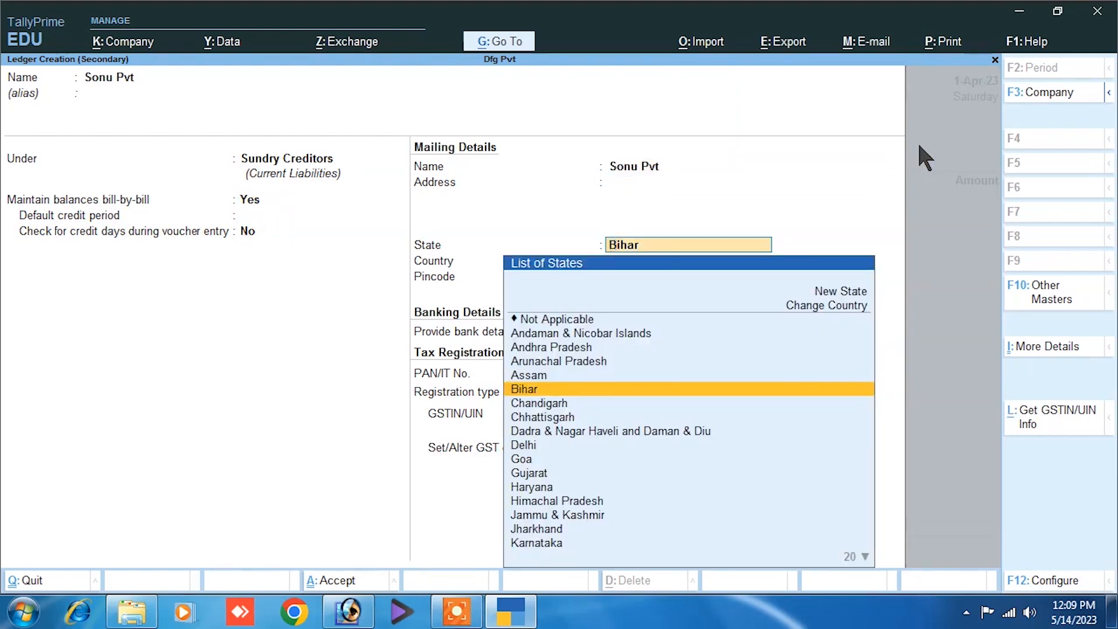
key("Return")
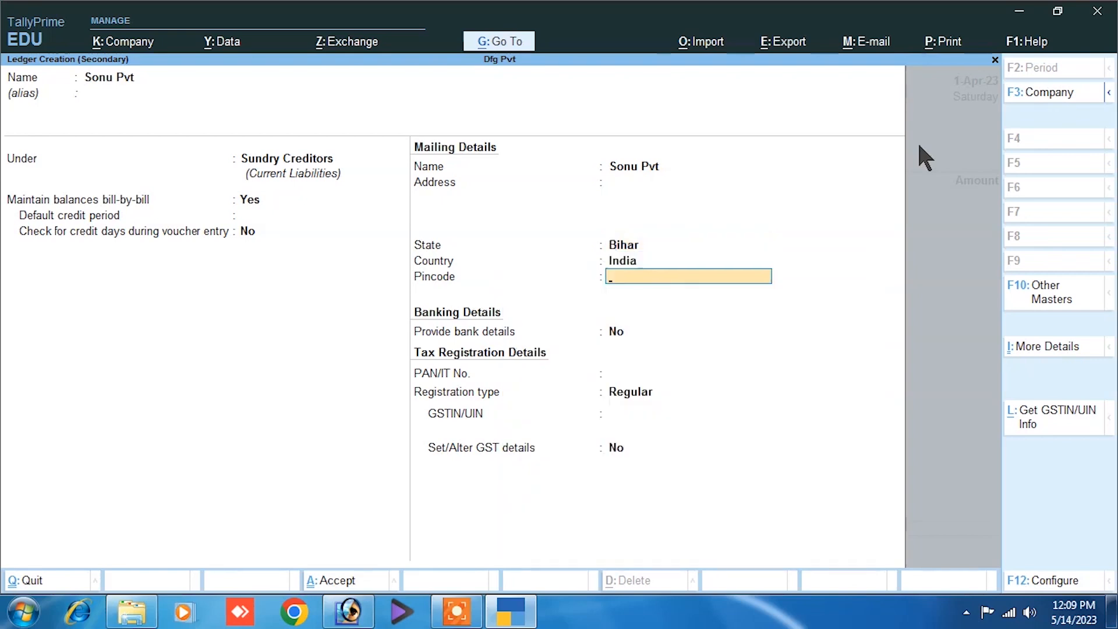
type("843125")
key("Return")
key("Return")
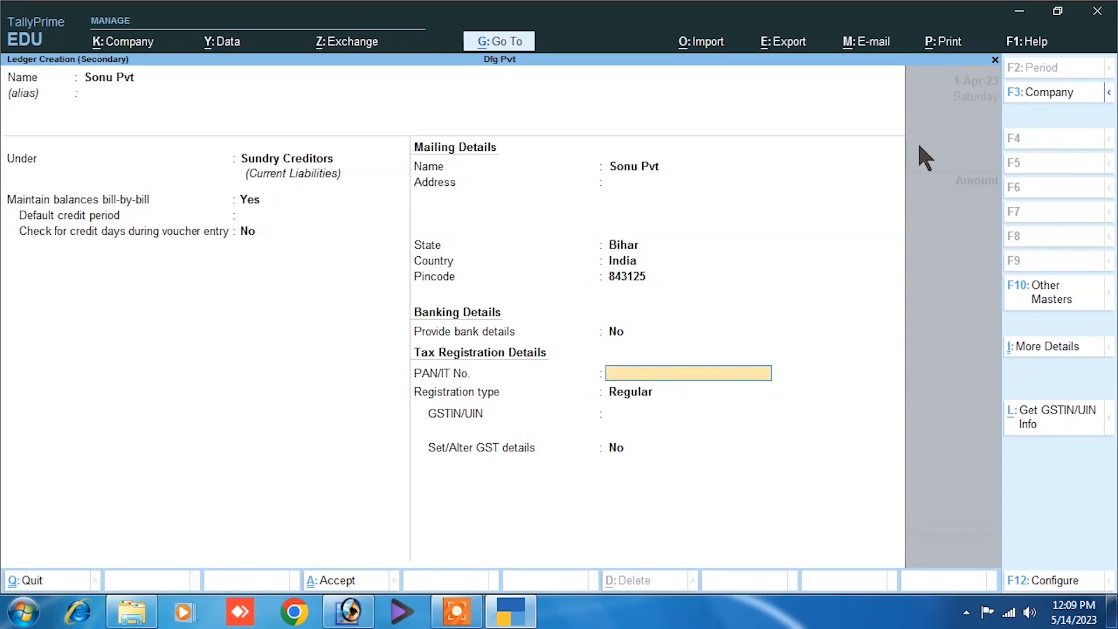
Step: Leave the PAN blank, keep the registration type as Regular, and enter the supplier's GSTIN/UIN
key("Return")
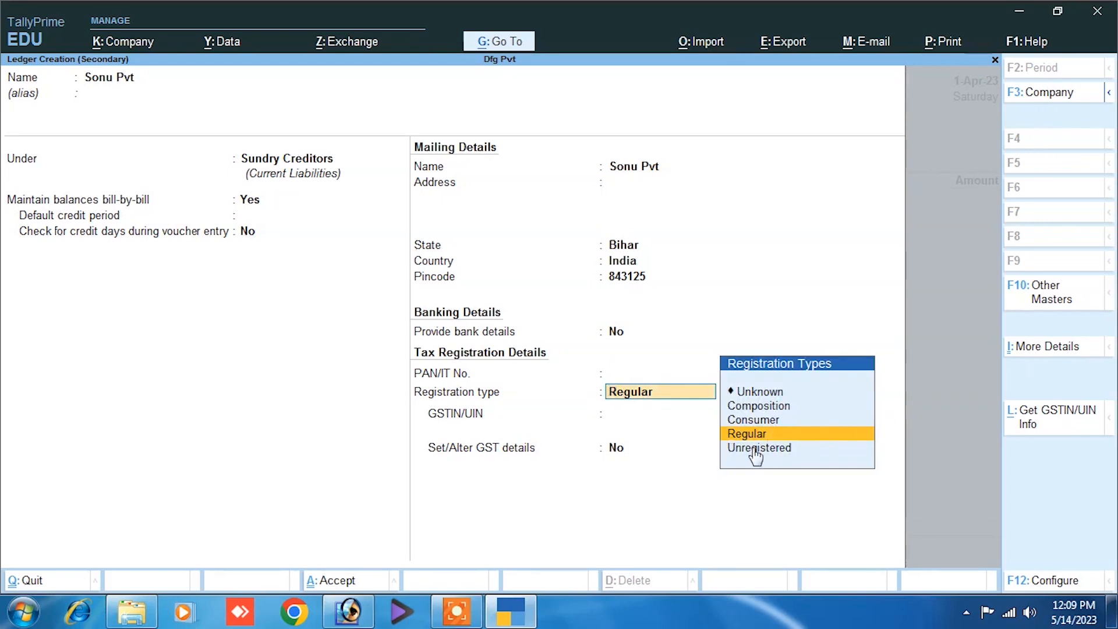
key("Return")
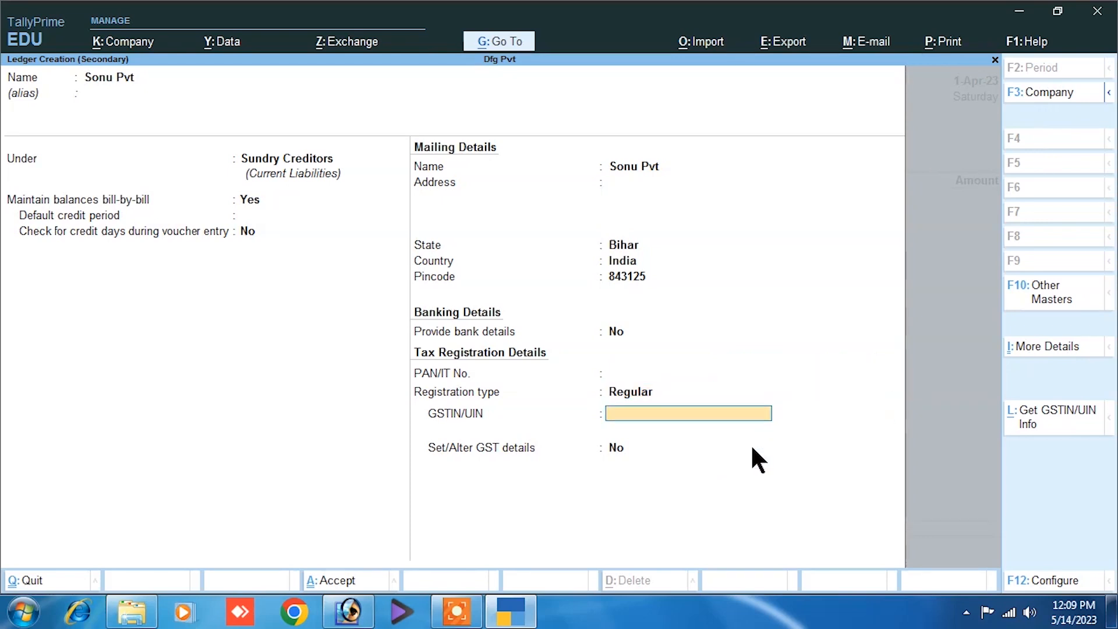
type("45646FG")
key("Return")
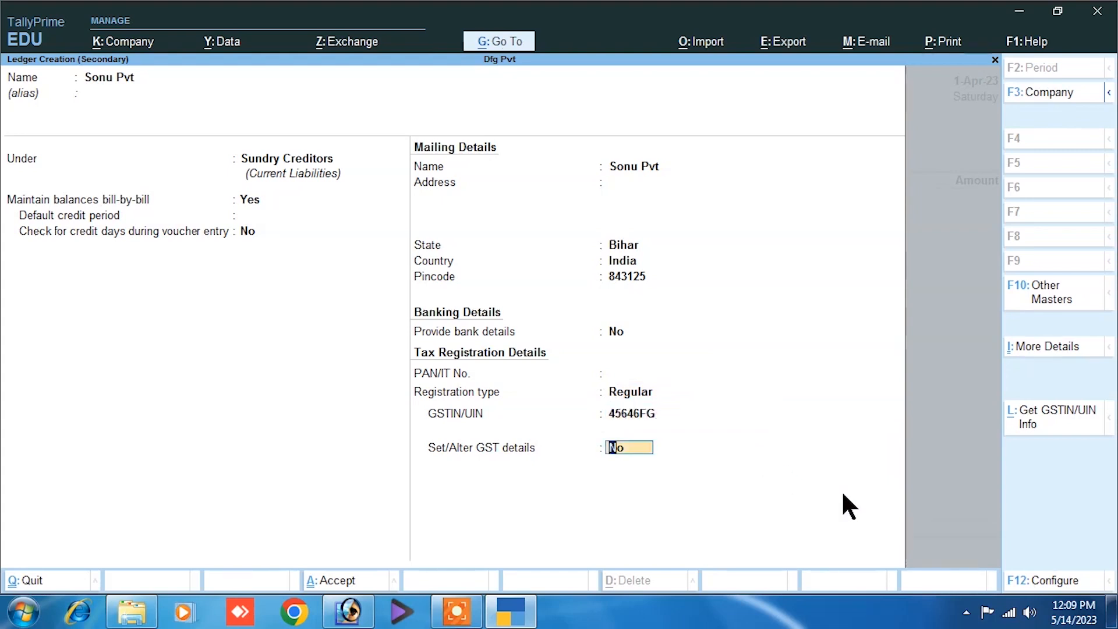
Step: Save the Sonu Pvt ledger without altering its GST details, and leave the voucher's receipt details blank and party details as they are
key("Return")
key("Return")
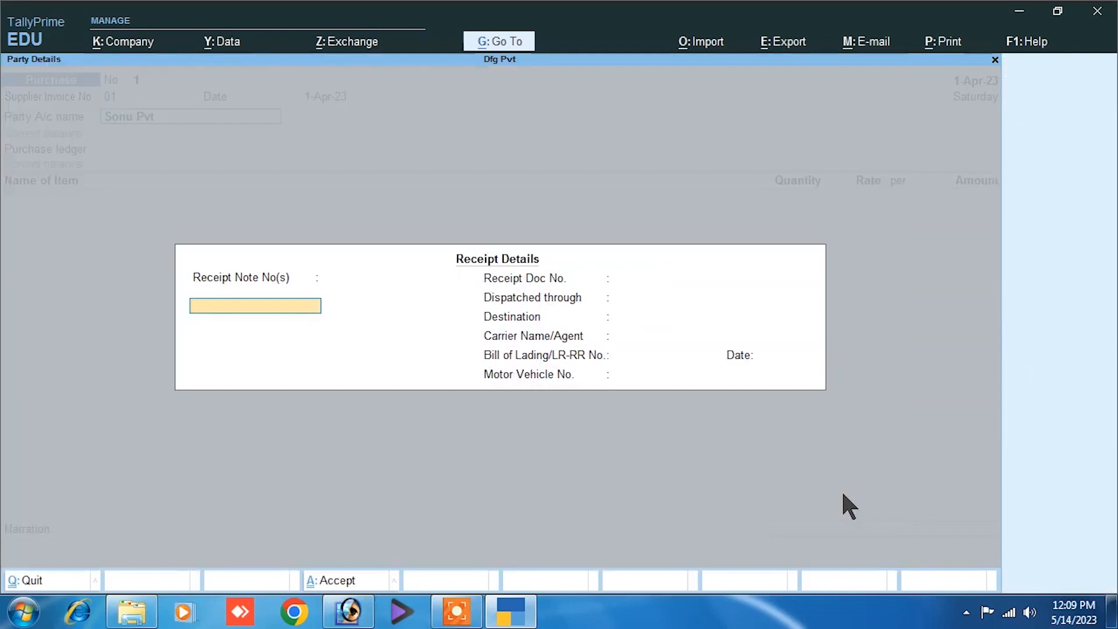
key("Return")
key("Return")
key("Return")
key("Return")
key("Return")
key("Return")
key("Return")
key("Return")
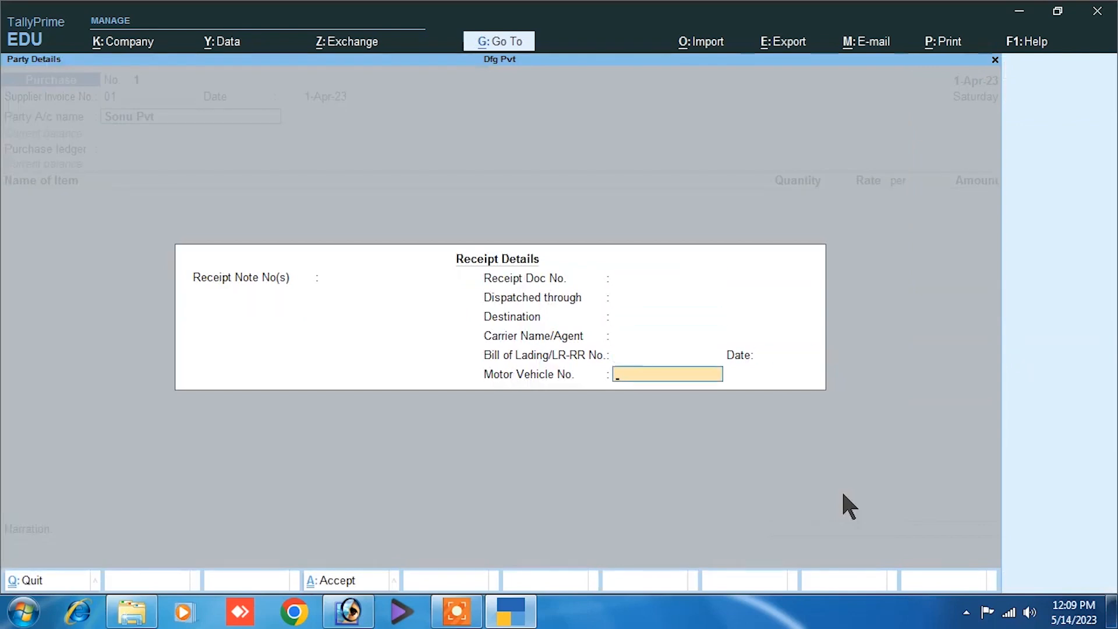
key("Return")
key("Return")
key("Return")
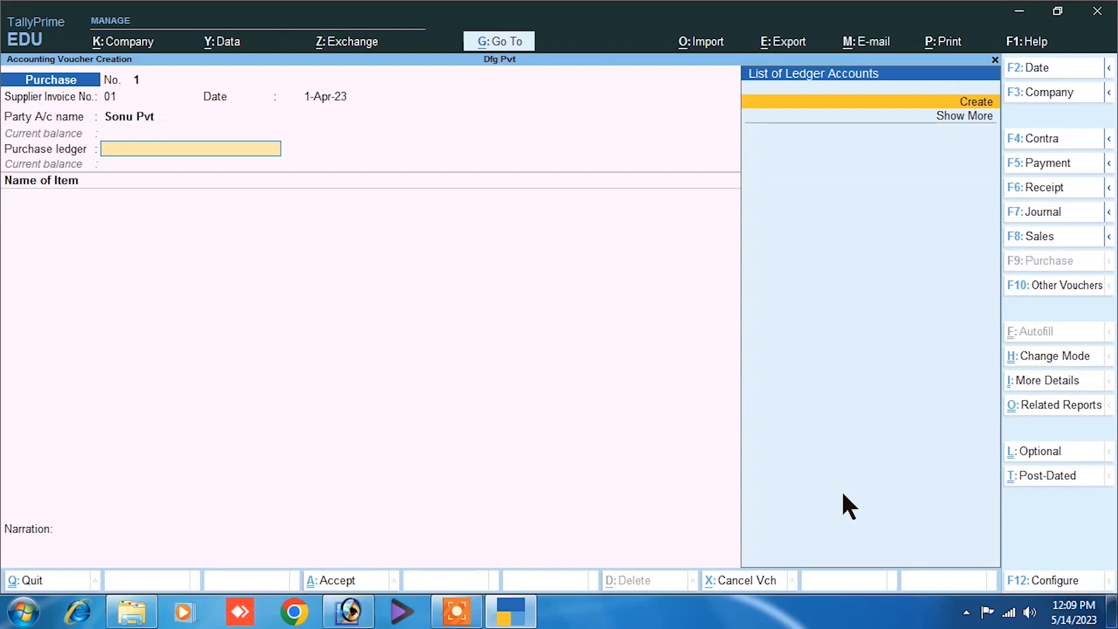
Step: Start a new purchase ledger from the voucher, named Purchase and grouped under Purchase Accounts
key("Return")
type("Purchase")
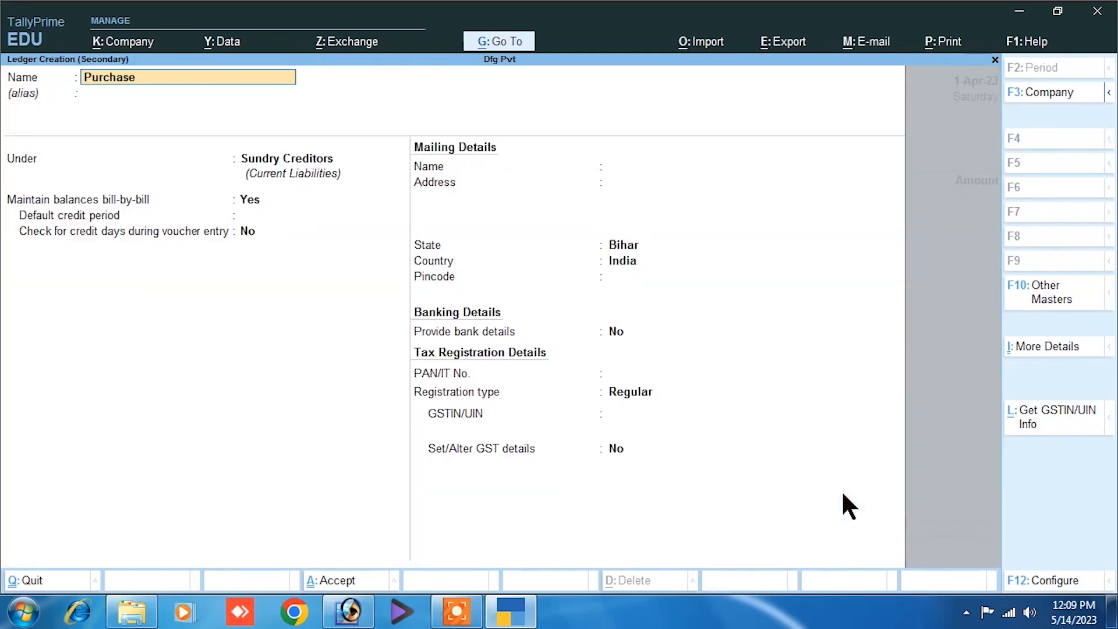
key("Return")
key("Return")
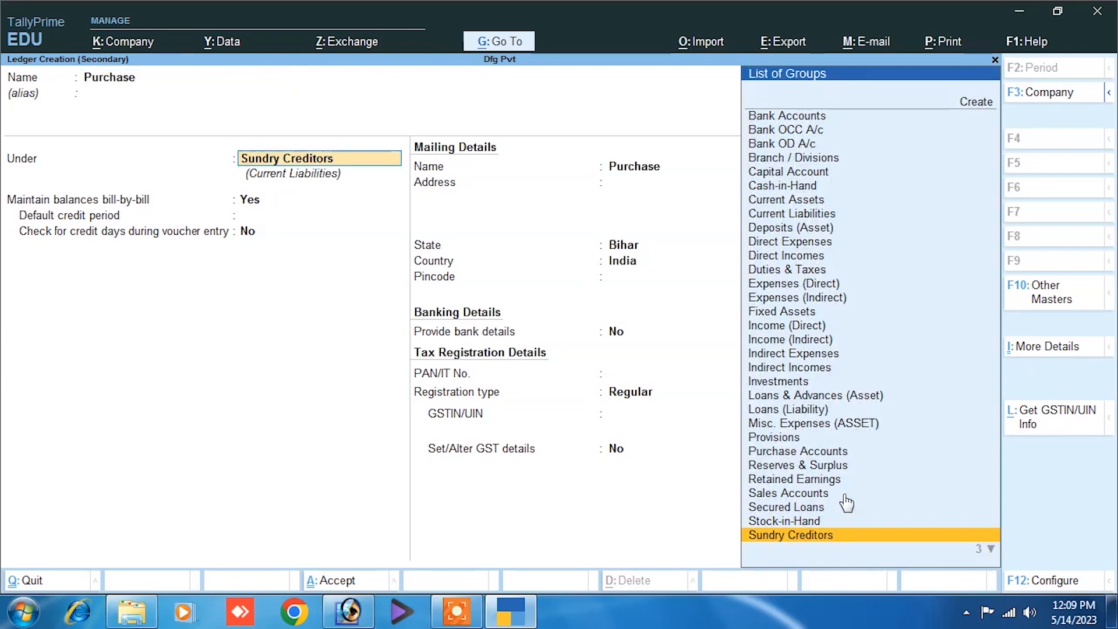
type("P")
key("Down")
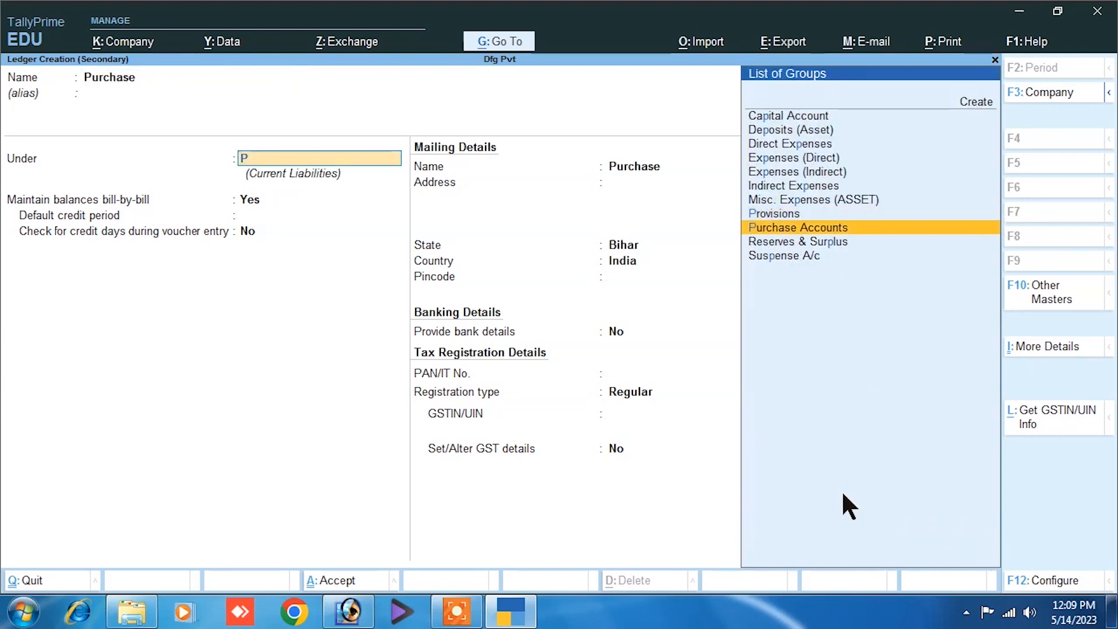
key("Return")
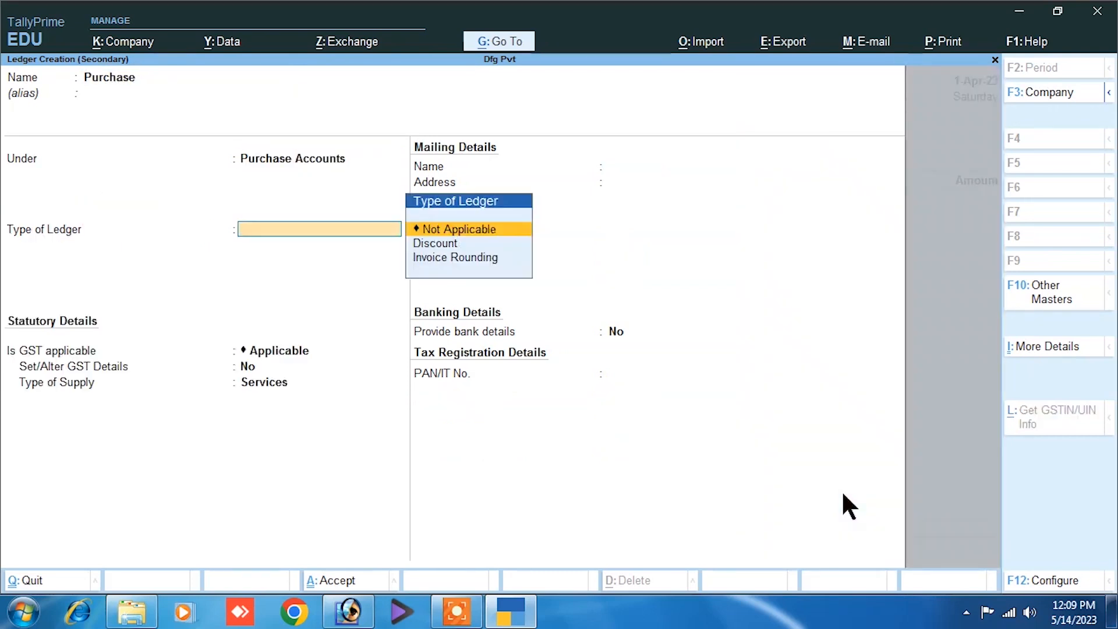
Step: Keep the ledger type Not Applicable and GST Applicable, then choose to set GST details with description Goods and no HSN/SAC
key("Return")
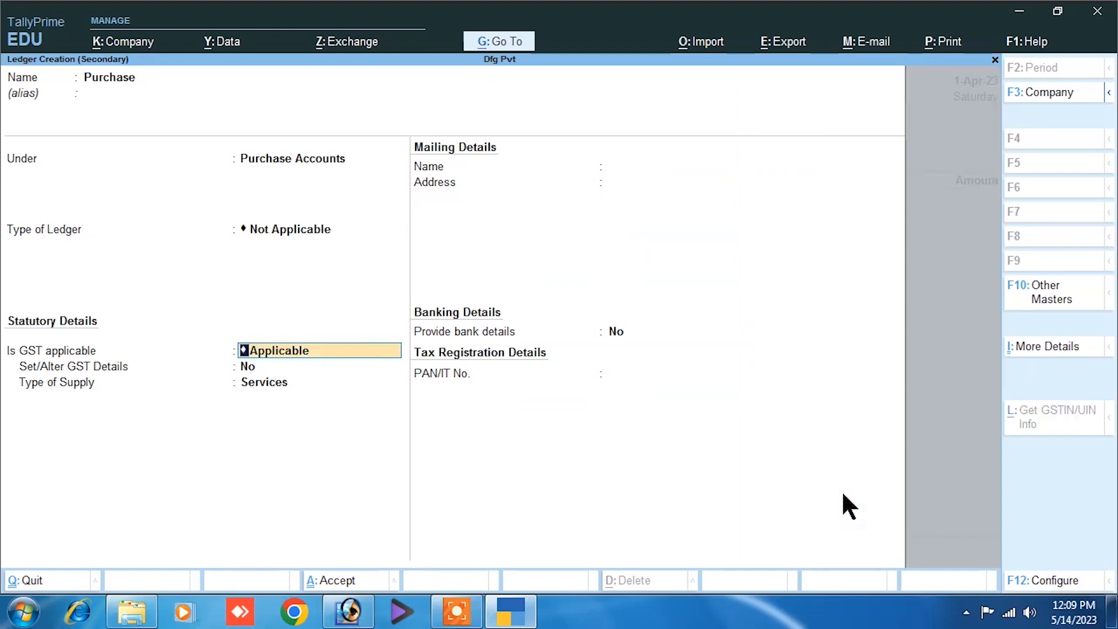
key("Return")
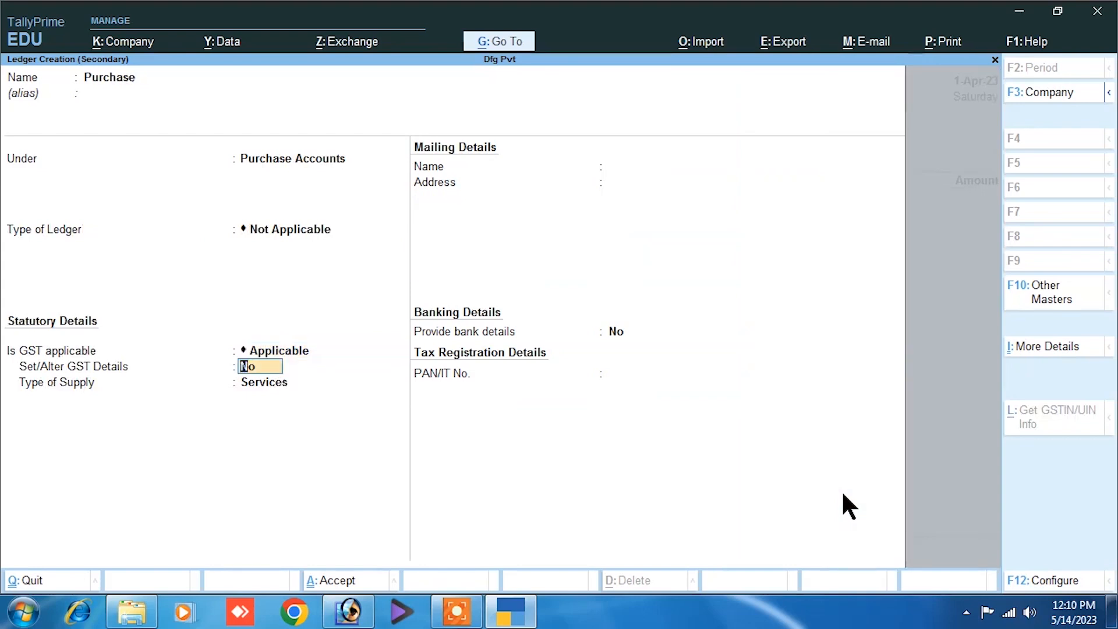
type("y")
key("Return")
type("Goods")
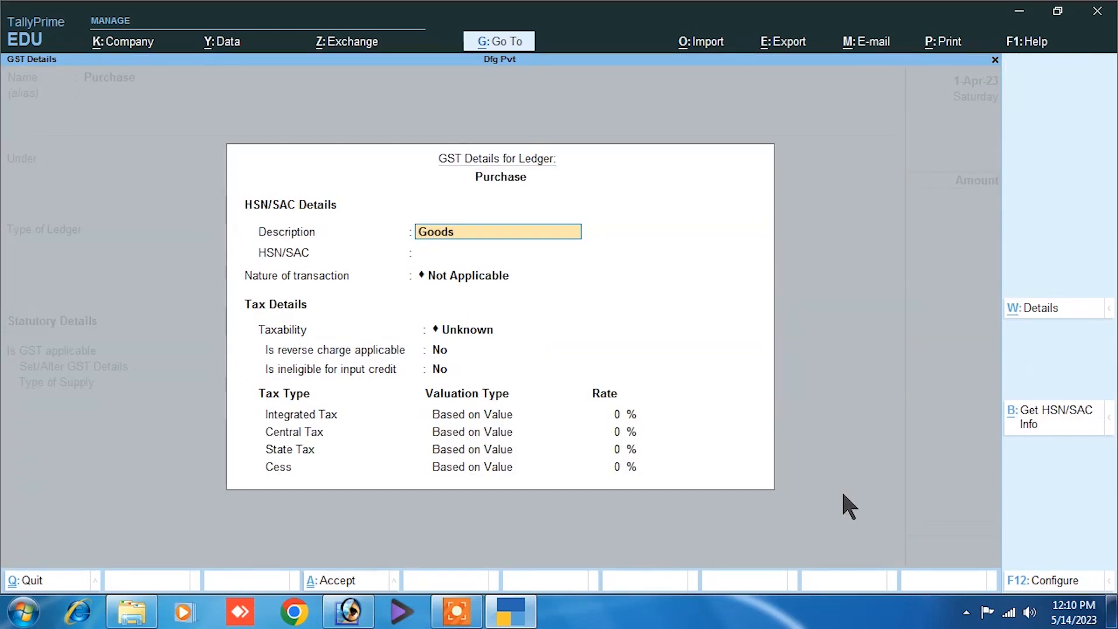
key("Return")
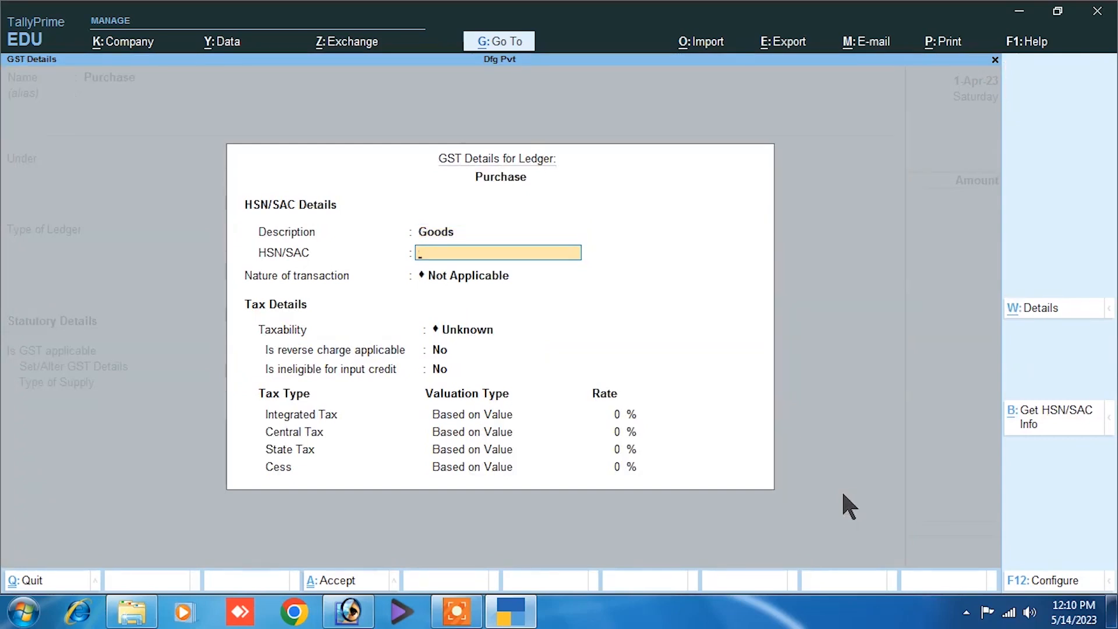
key("Return")
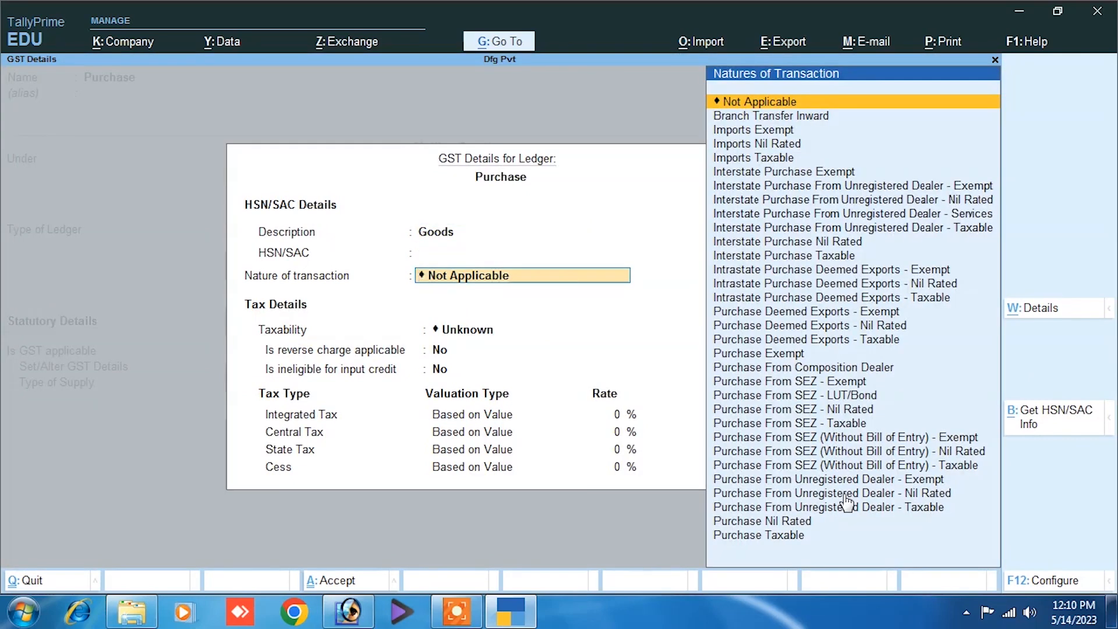
Step: Set the nature of transaction to Purchase Taxable, keeping reverse charge and input credit ineligibility at No
key("Down")
key("Down")
key("Down")
key("Down")
key("Down")
key("Down")
key("Down")
key("Down")
key("Down")
key("Down")
key("Down")
key("Down")
key("Down")
key("Down")
key("Down")
key("Down")
key("Down")
key("Down")
key("Down")
key("Down")
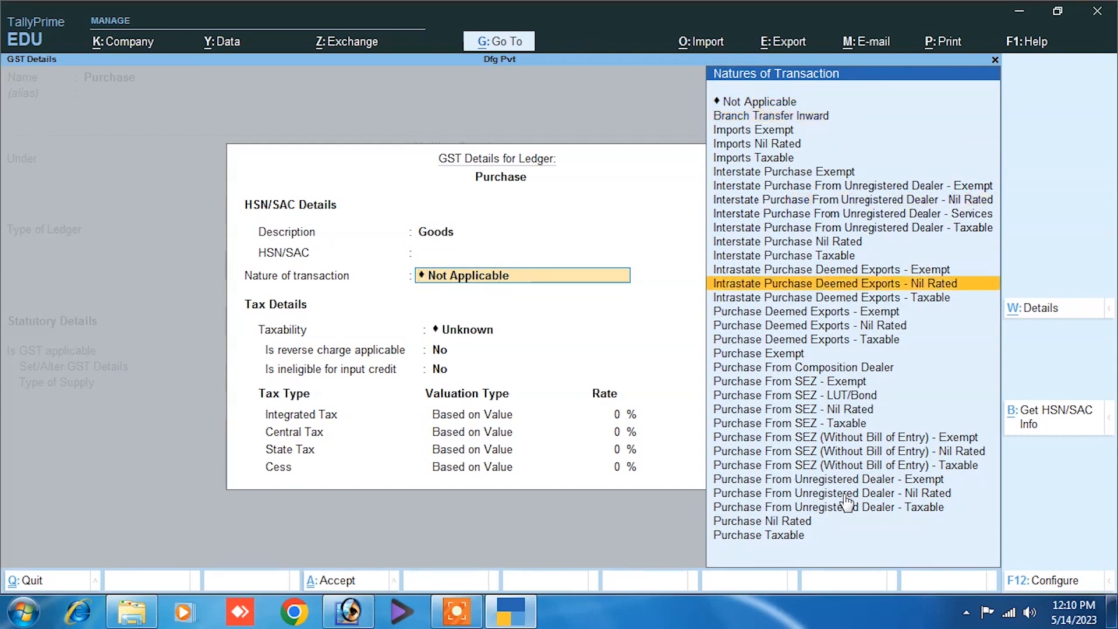
key("Down")
key("Down")
key("Down")
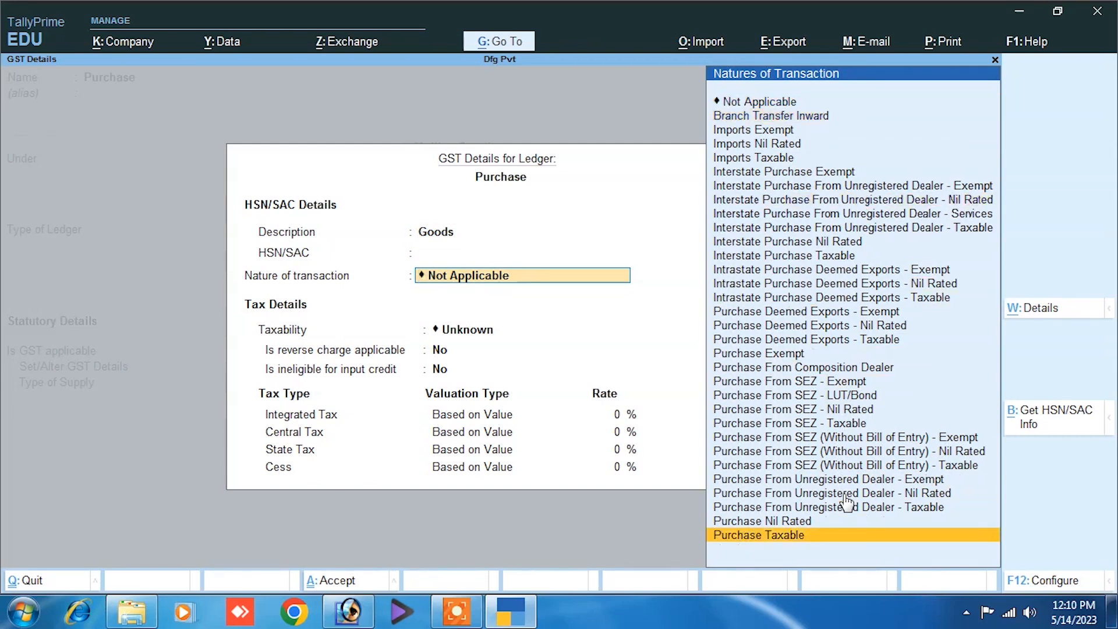
key("Return")
key("Return")
key("Return")
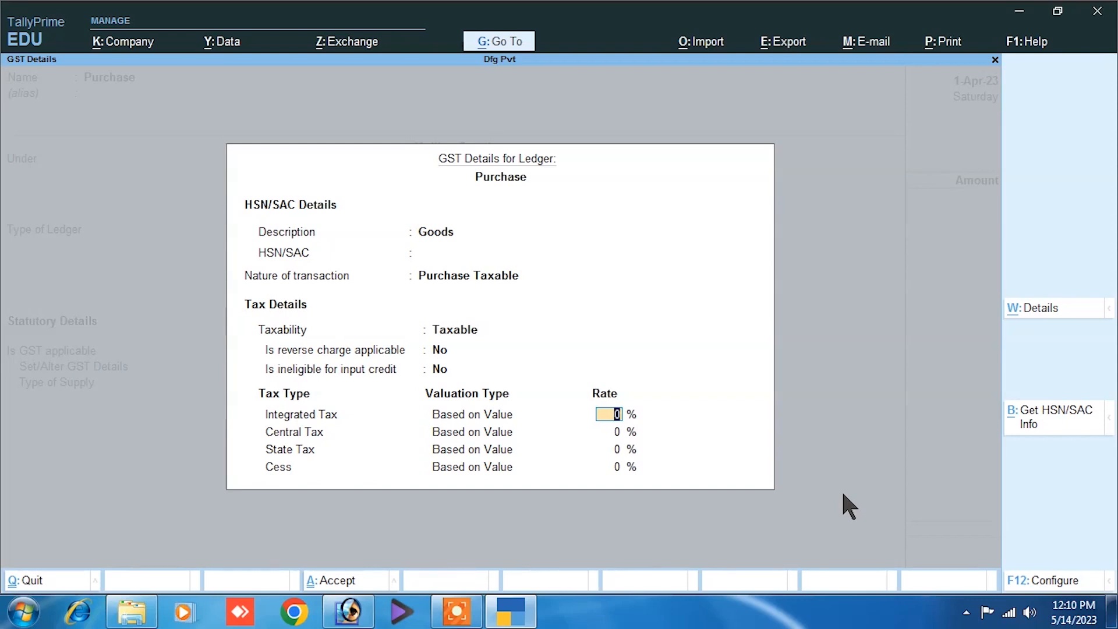
Step: Set the integrated tax rate to 18%, accept 9% each for central and state tax, and leave cess at 0%
type("18")
key("Return")
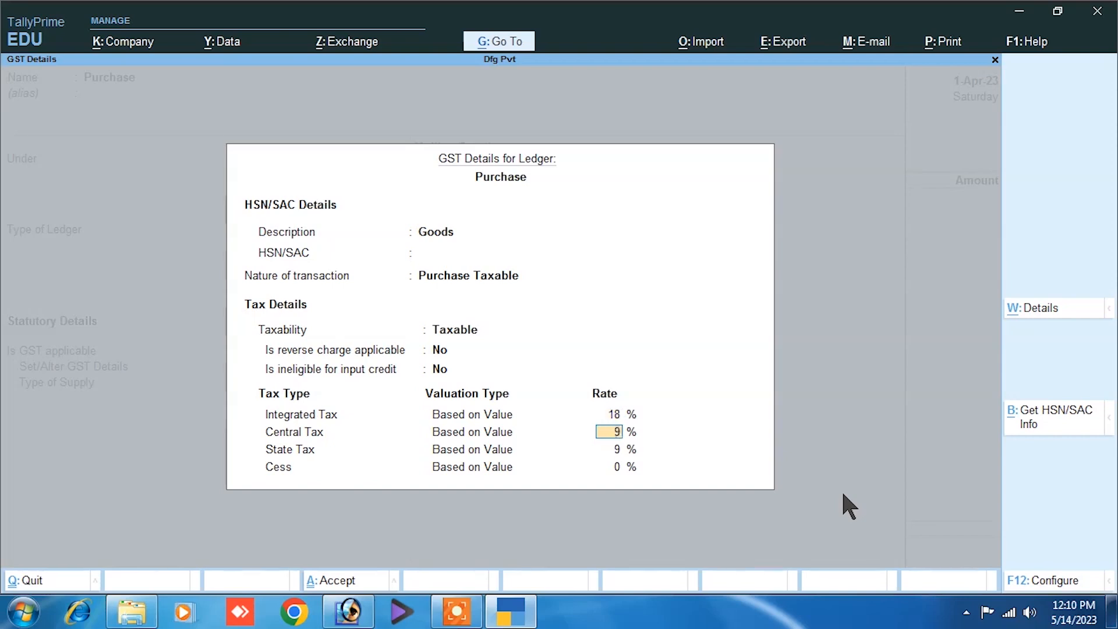
key("Return")
key("Return")
key("Return")
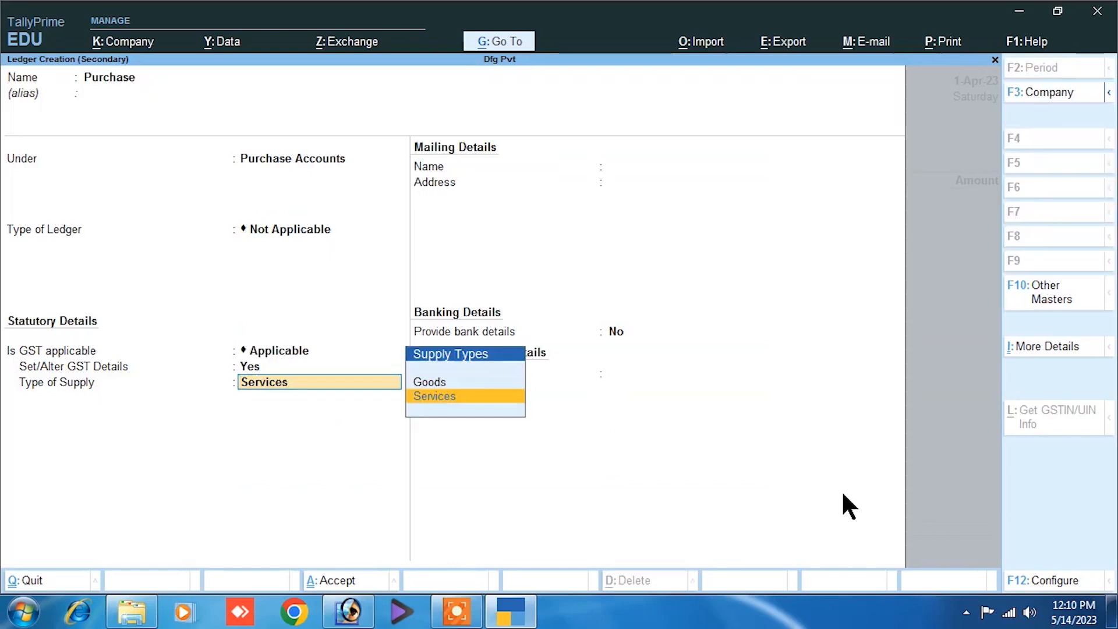
Step: Set the Purchase ledger's type of supply to Goods and save it without bank details
key("Up")
key("Return")
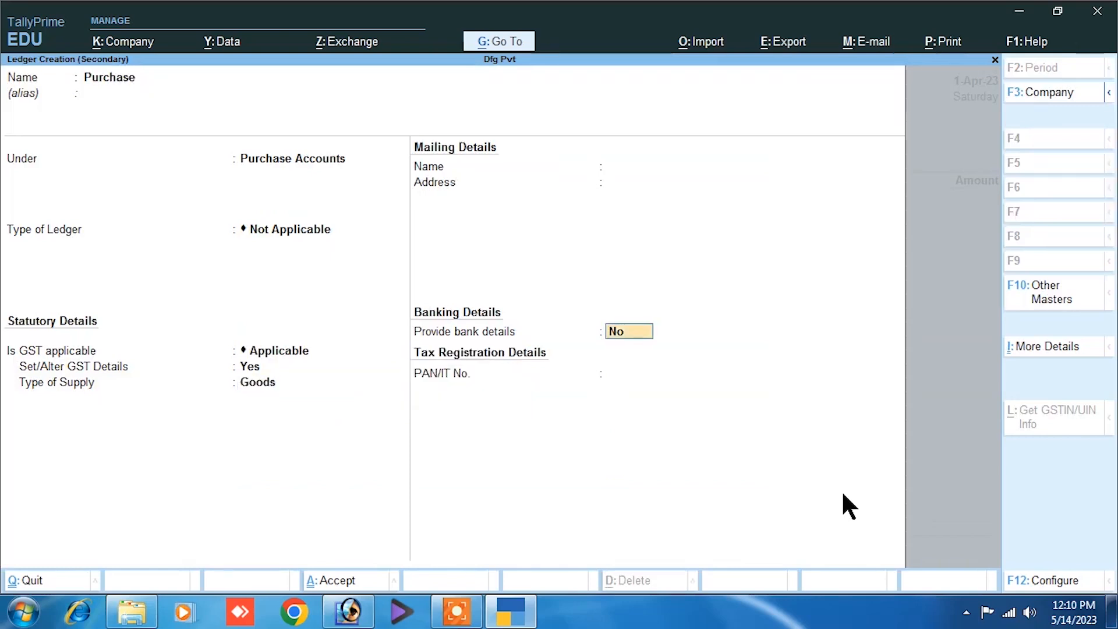
key("Return")
key("Return")
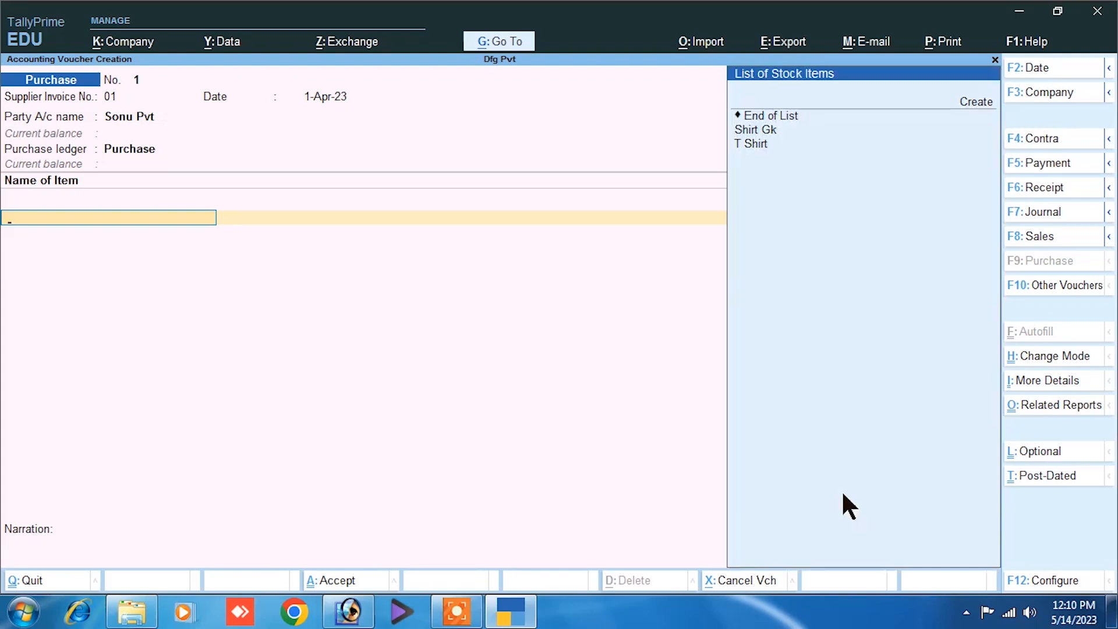
Step: Add the stock item Shirt Gk to the purchase voucher and allocate it to Ab Godown
key("Down")
key("Down")
key("Down")
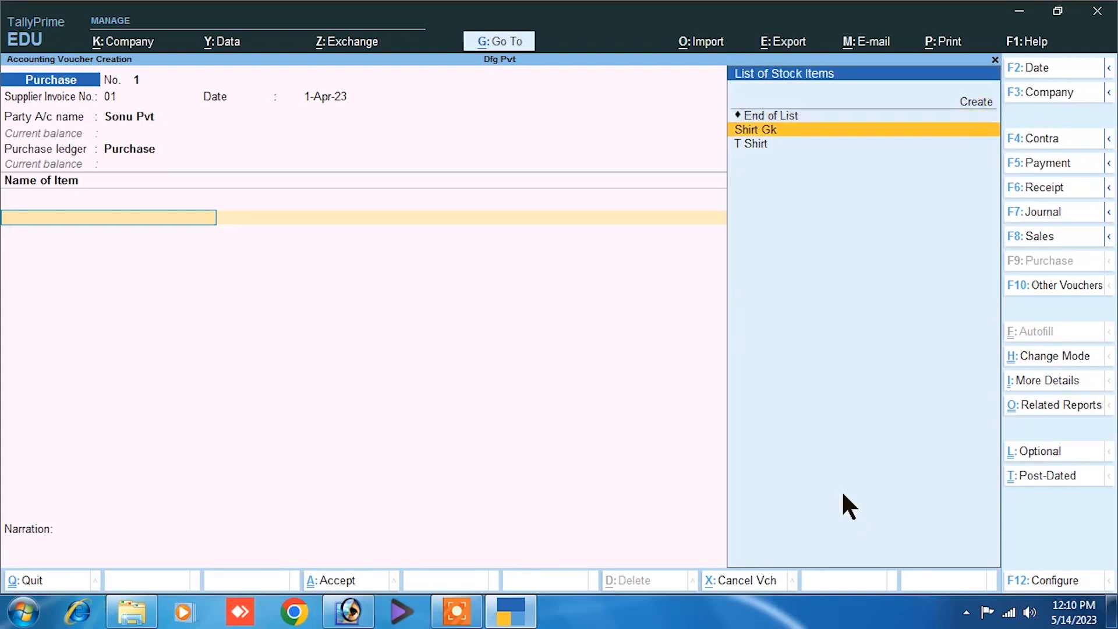
key("Return")
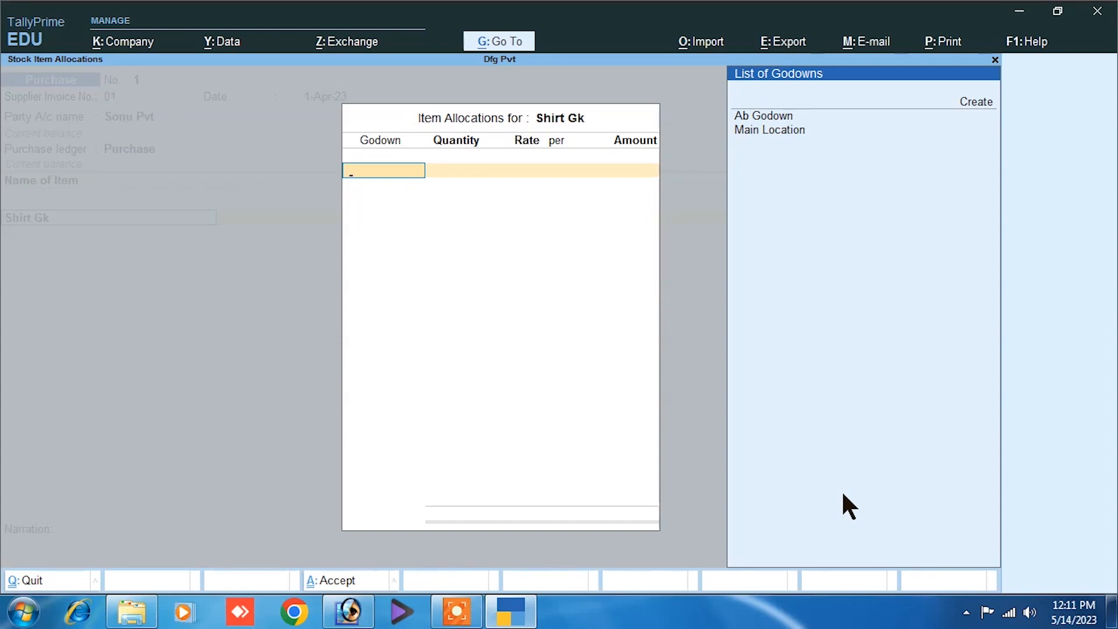
key("Down")
key("Down")
key("Return")
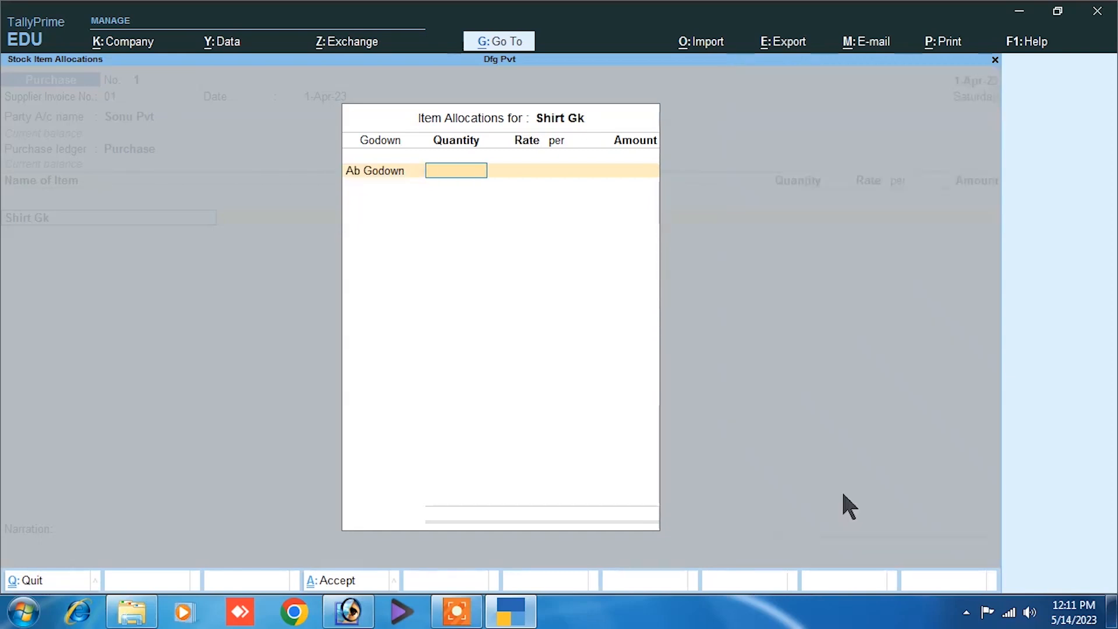
Step: Enter a quantity of 2000 pc at a rate of 150 for Shirt Gk and accept the allocation
type("2000")
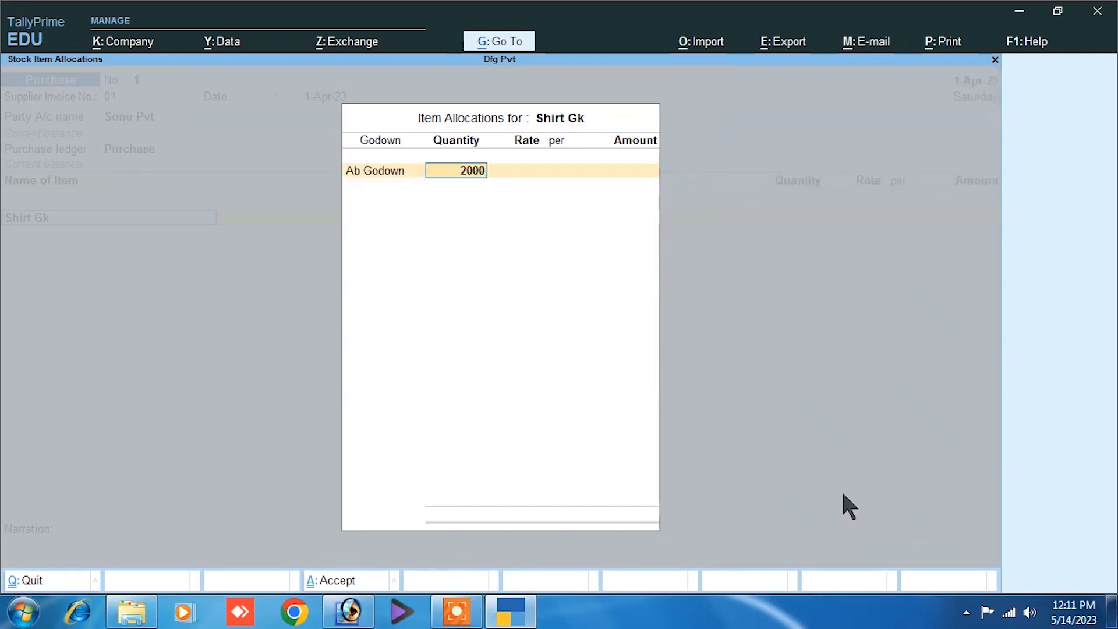
key("Return")
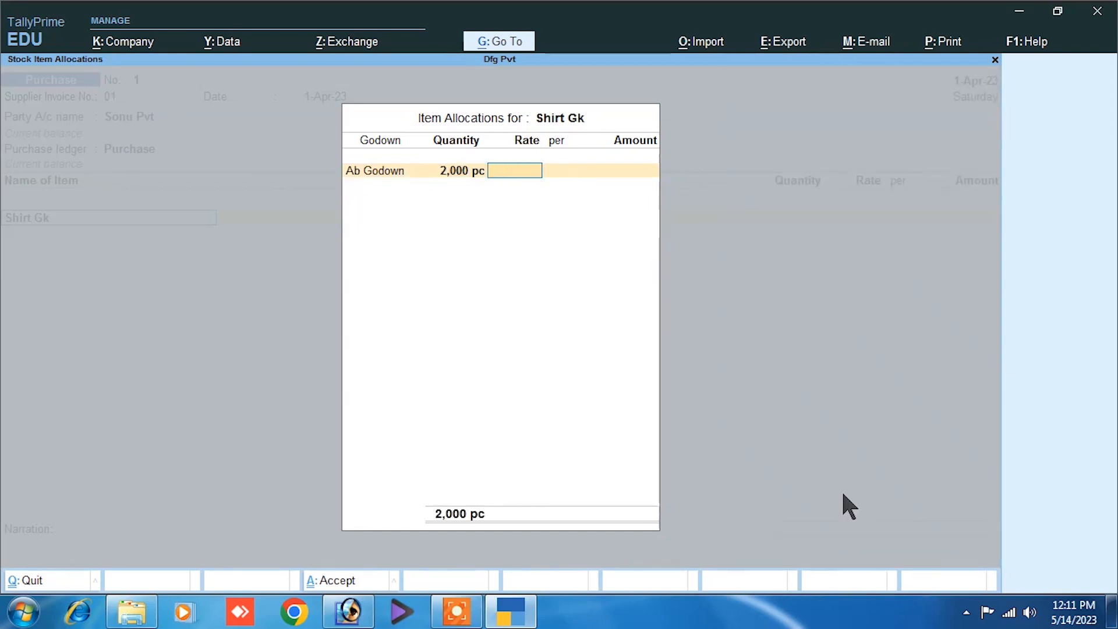
type("150")
key("Return")
key("Return")
key("Return")
key("Return")
key("Return")
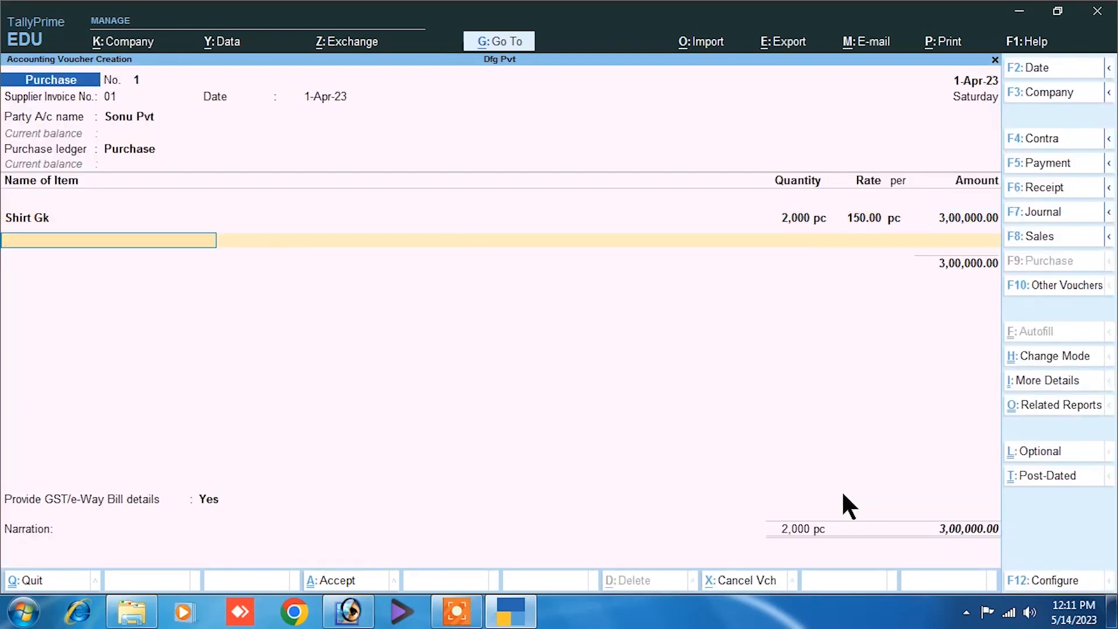
Step: Add the stock item T Shirt from Main Location with a quantity of 100 pc at a rate of 300
type("T")
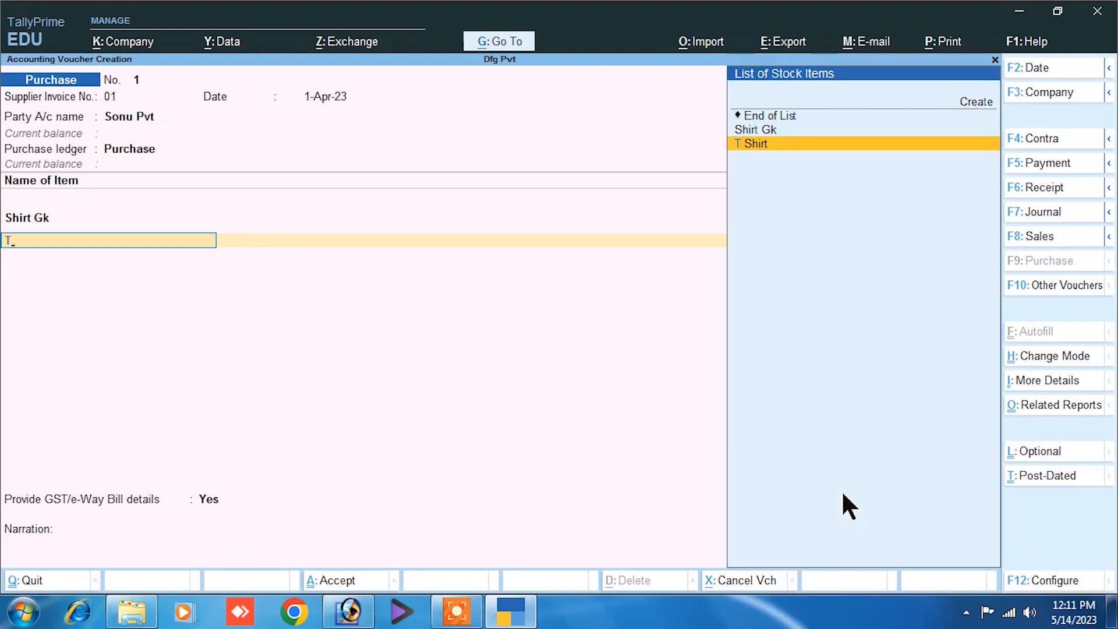
key("Return")
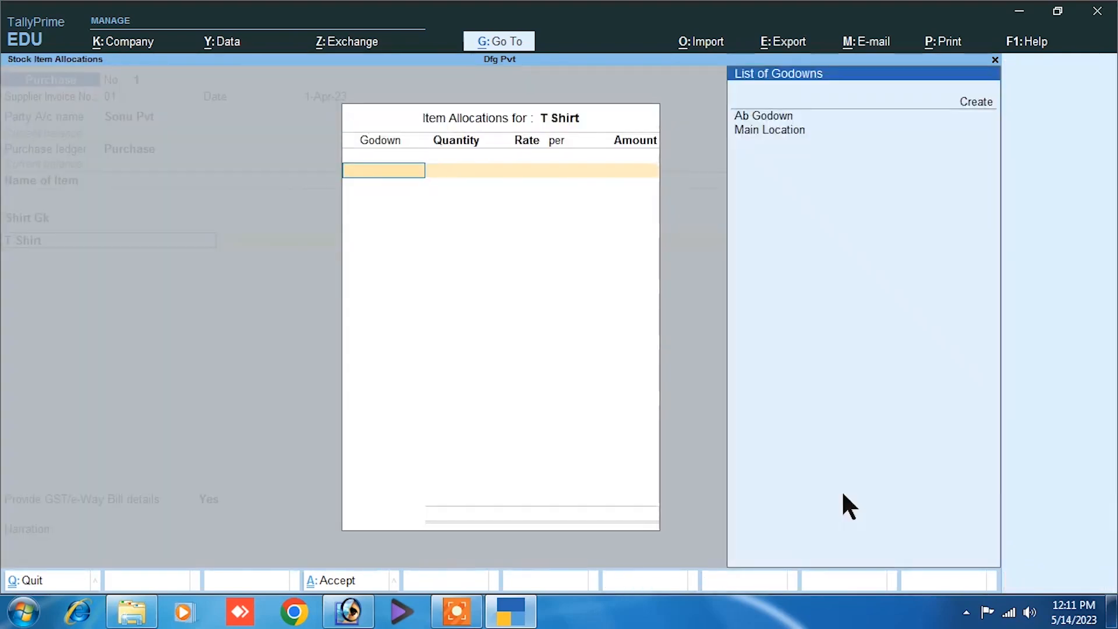
key("Down")
key("Return")
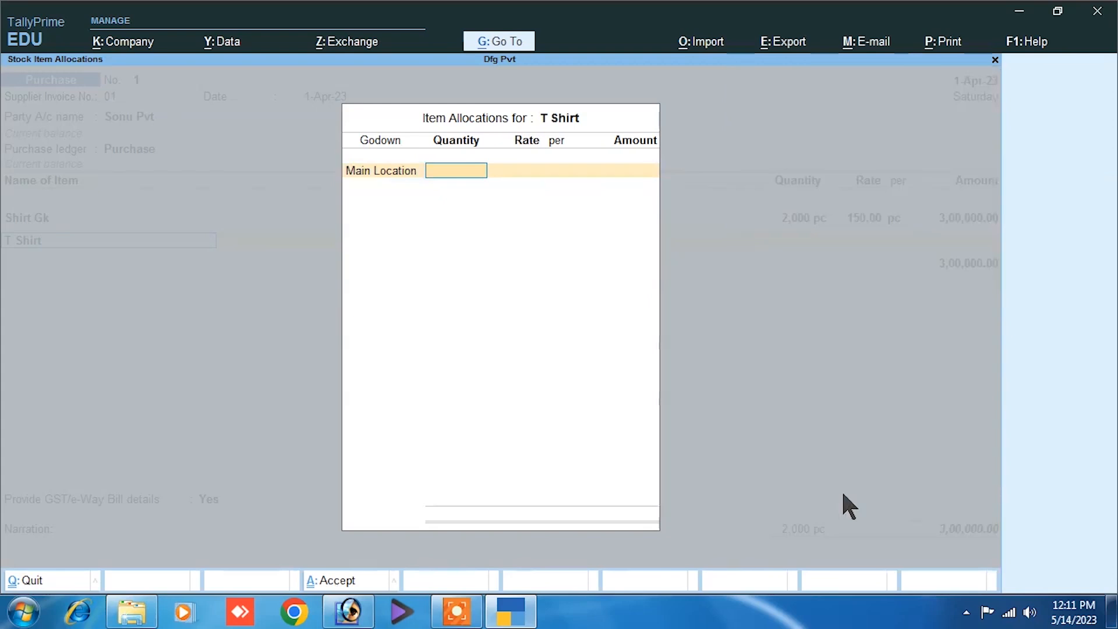
type("100")
key("Return")
type("300")
key("Return")
key("Return")
key("Return")
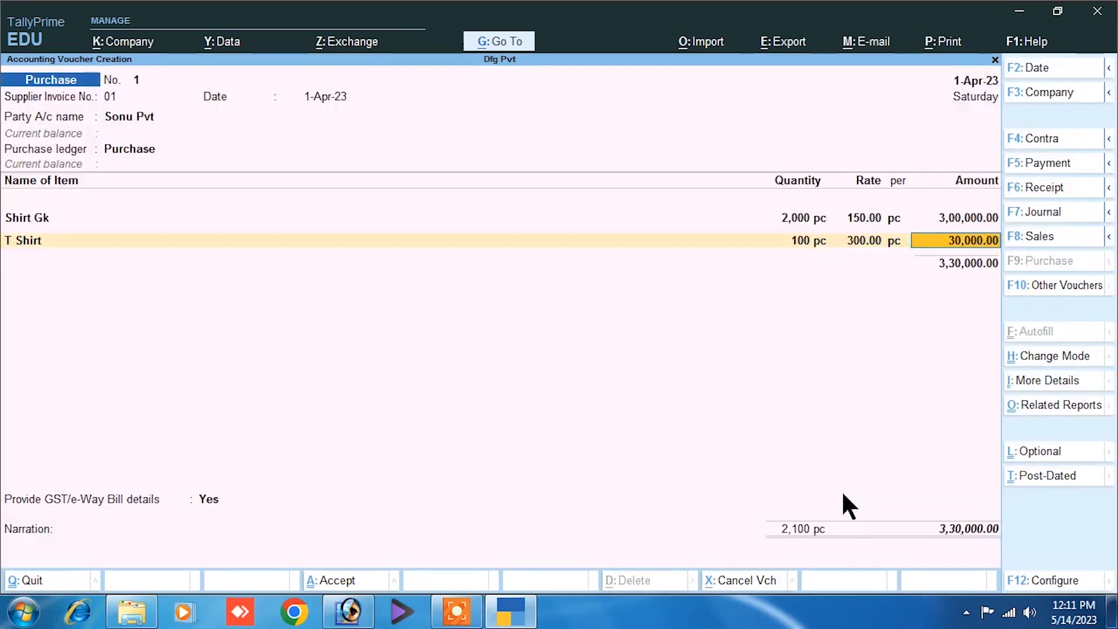
key("Return")
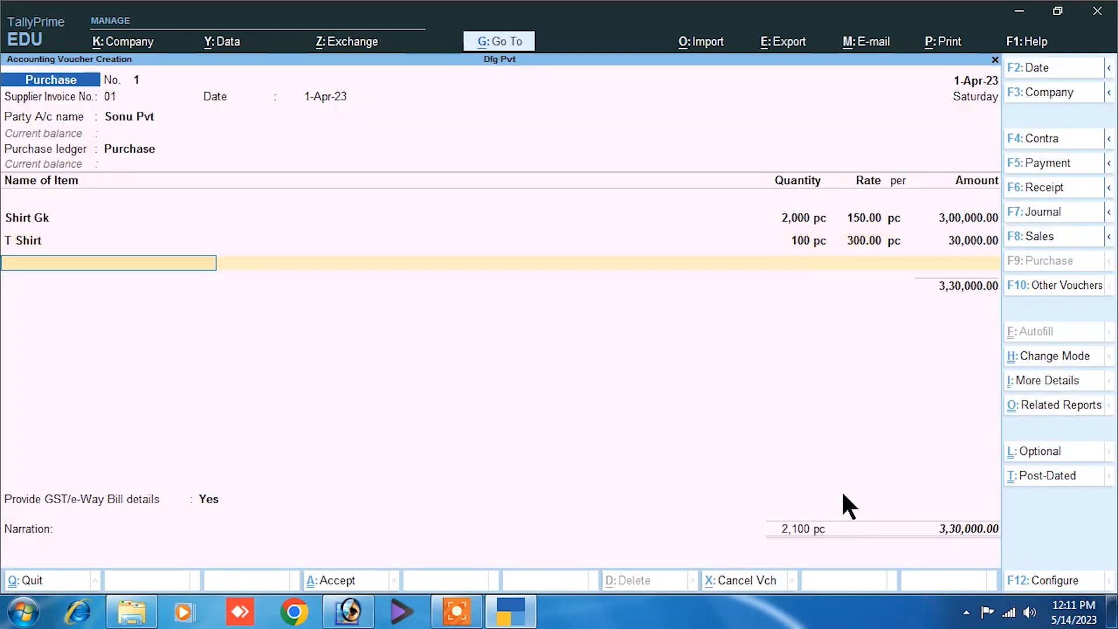
Step: End the item list and set Provide GST/e-Way Bill details to No
key("Return")
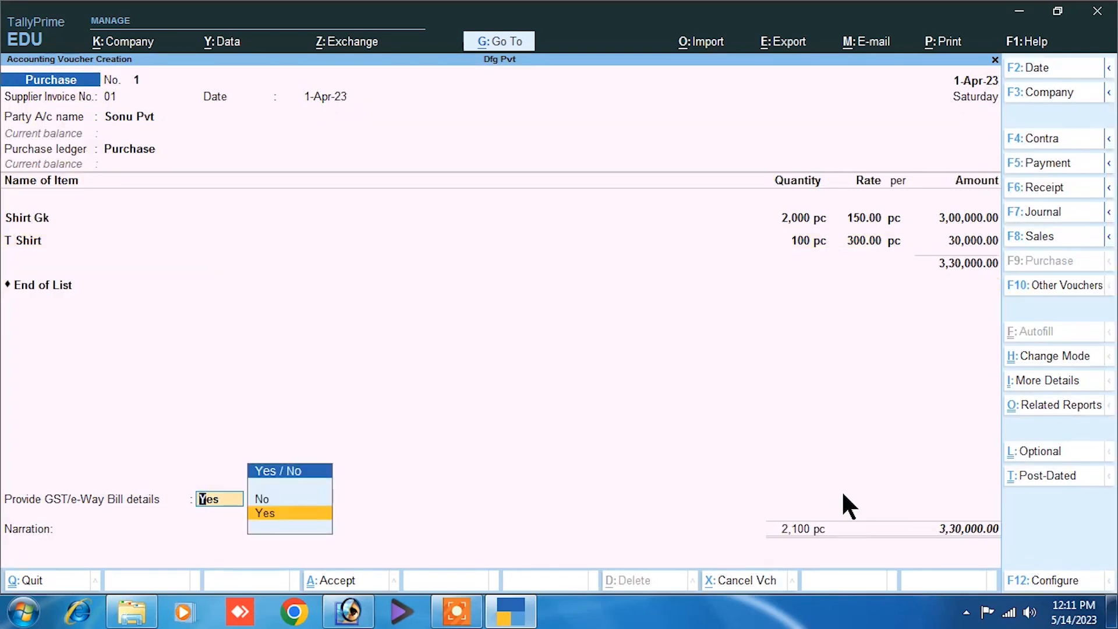
key("Up")
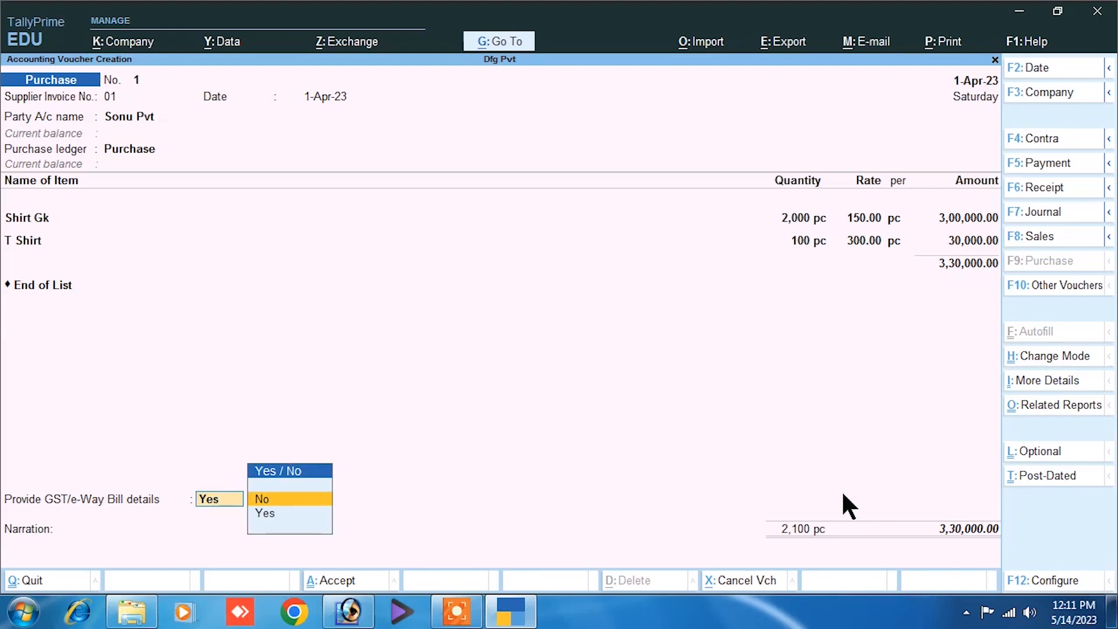
key("Return")
key("Return")
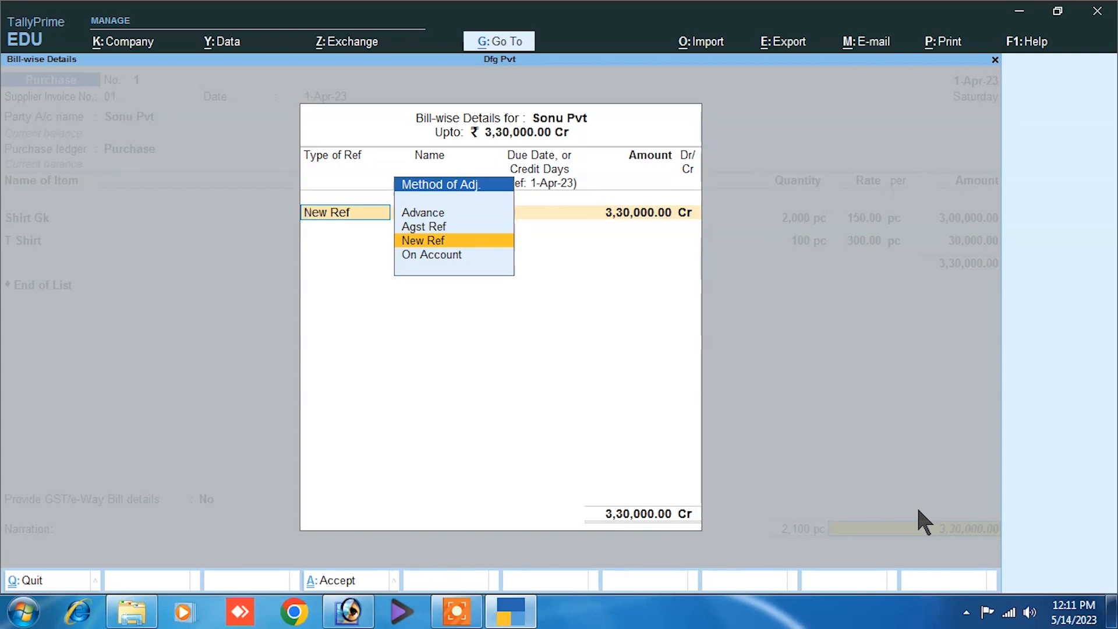
Step: Record the supplier's bill as a New Ref named Sonu Pvt in the bill-wise details
left_click(411, 241)
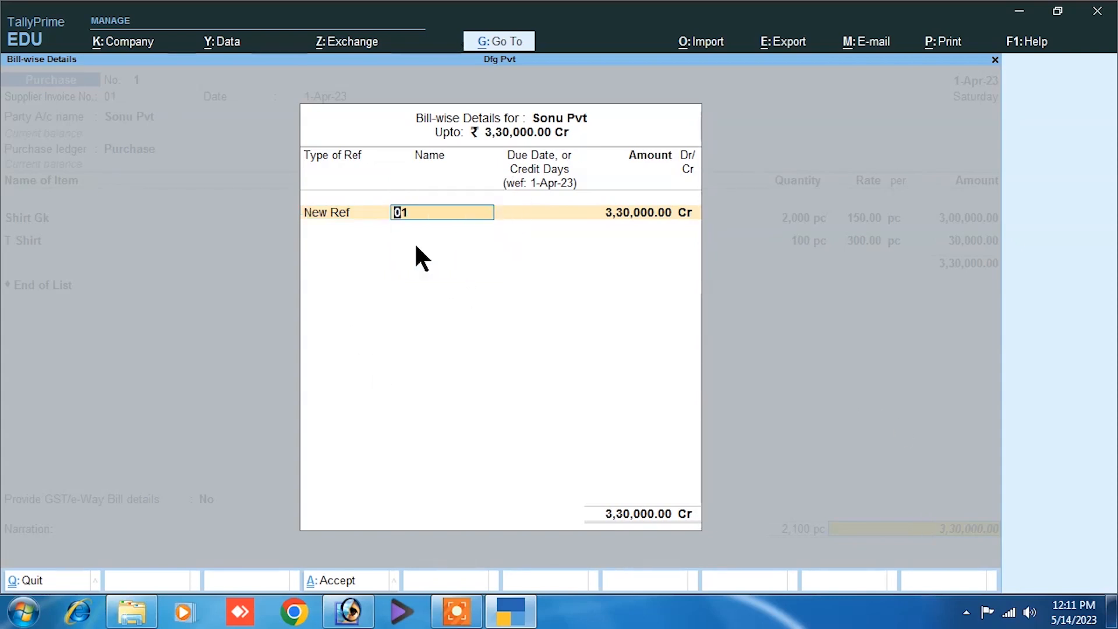
type("Sonu Pvt")
key("Return")
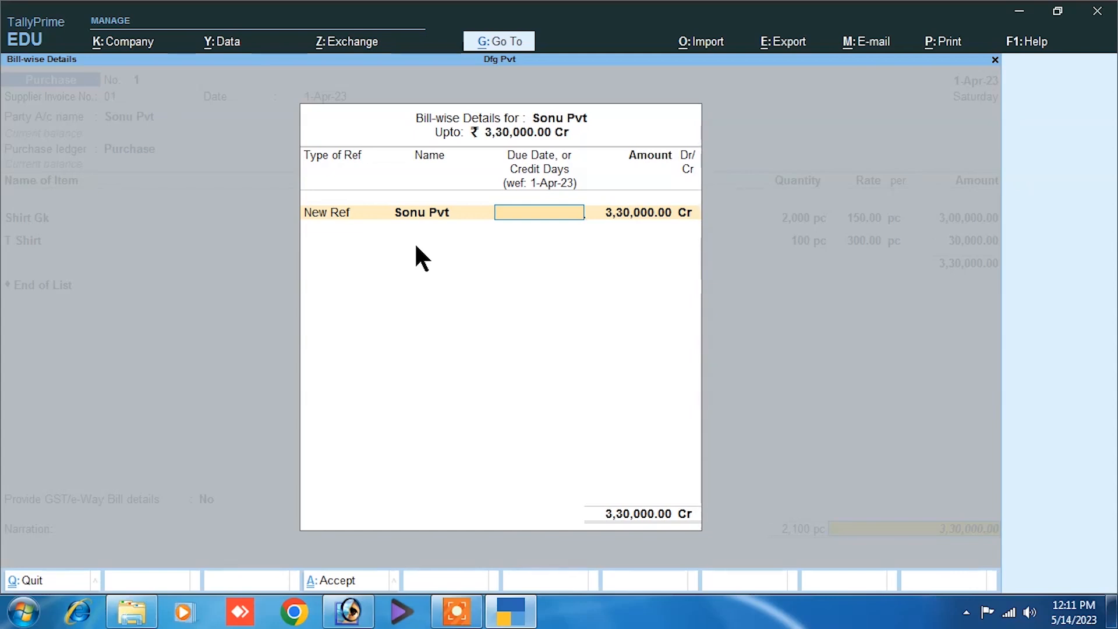
Step: Accept the bill-wise details, enter the narration "being purchase" and save the purchase voucher
key("Return")
key("Return")
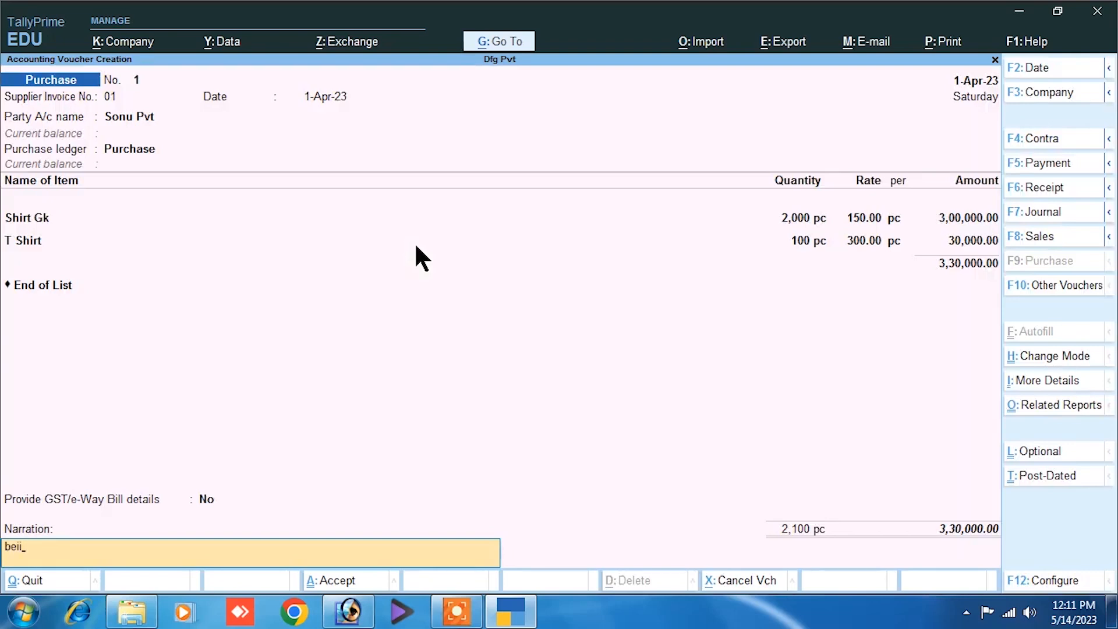
type("being p")
key("BackSpace")
key("Return")
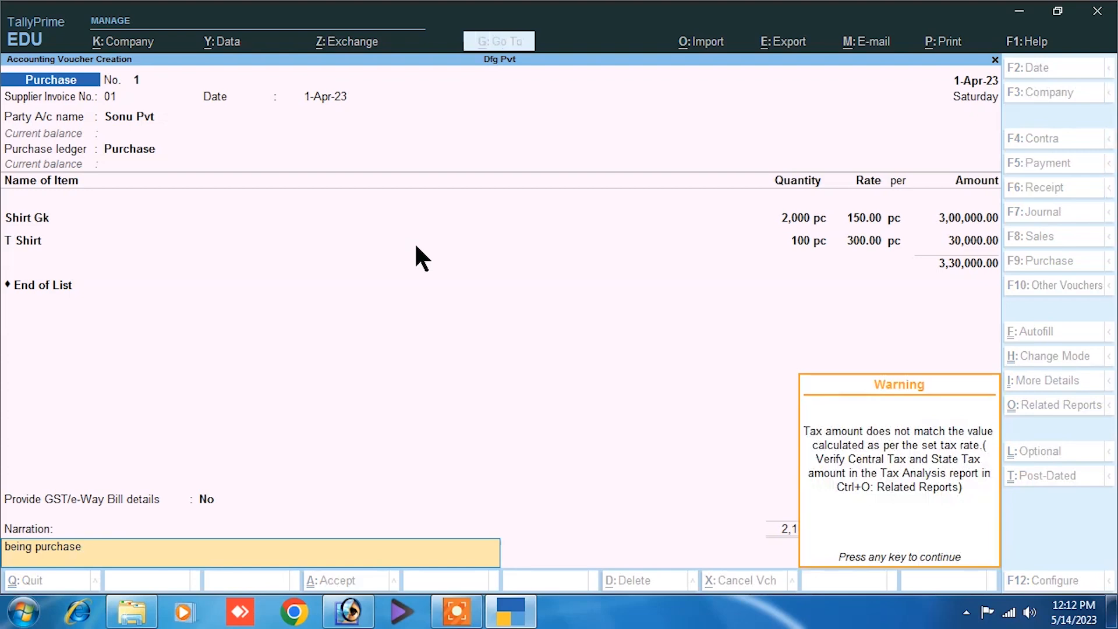
key("Return")
key("Return")
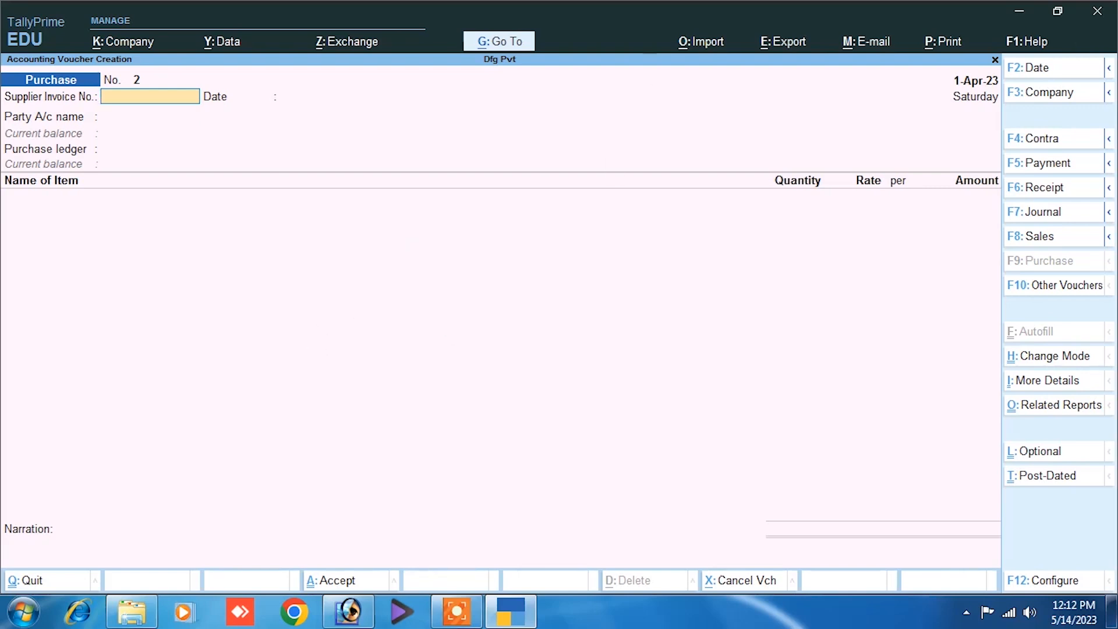
Step: Start a sales voucher and create a new party ledger with the customer's name
left_click(1016, 238)
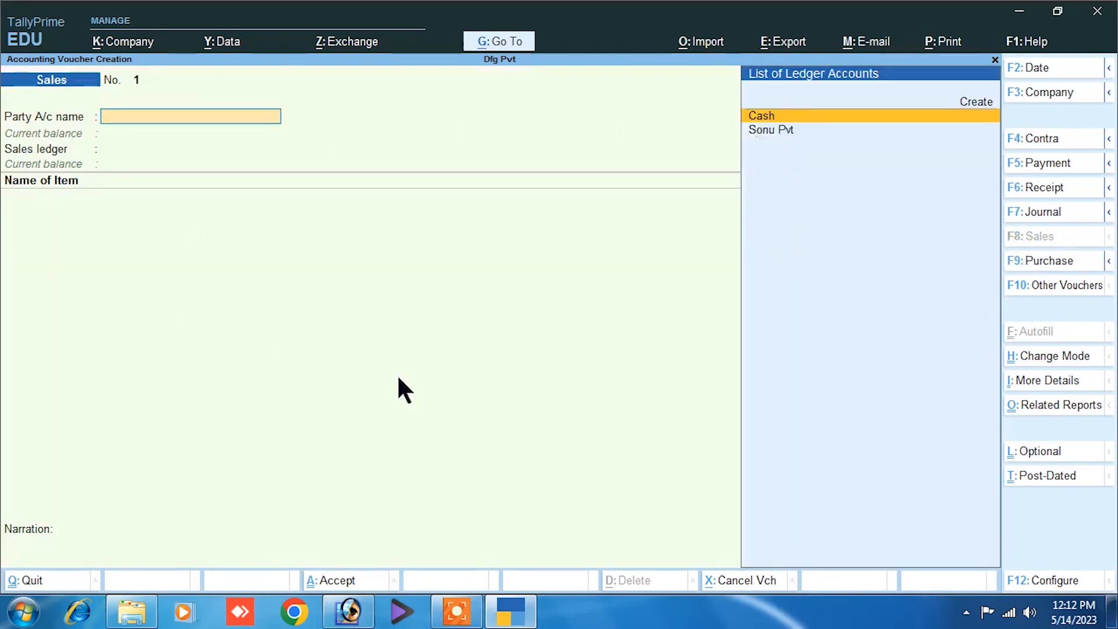
left_click(761, 128)
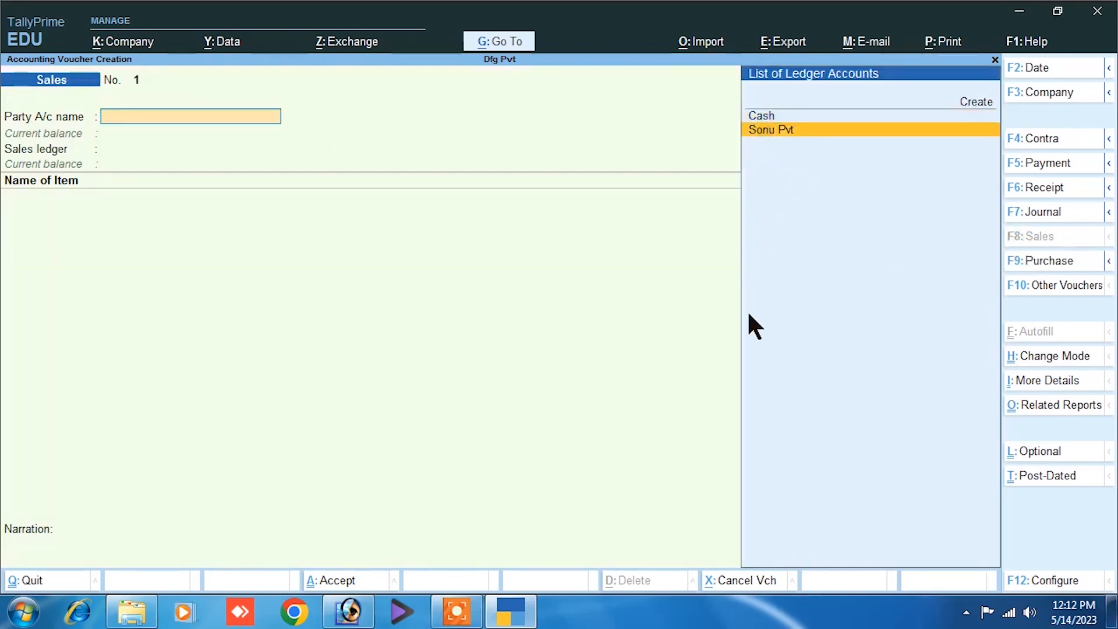
left_click(757, 115)
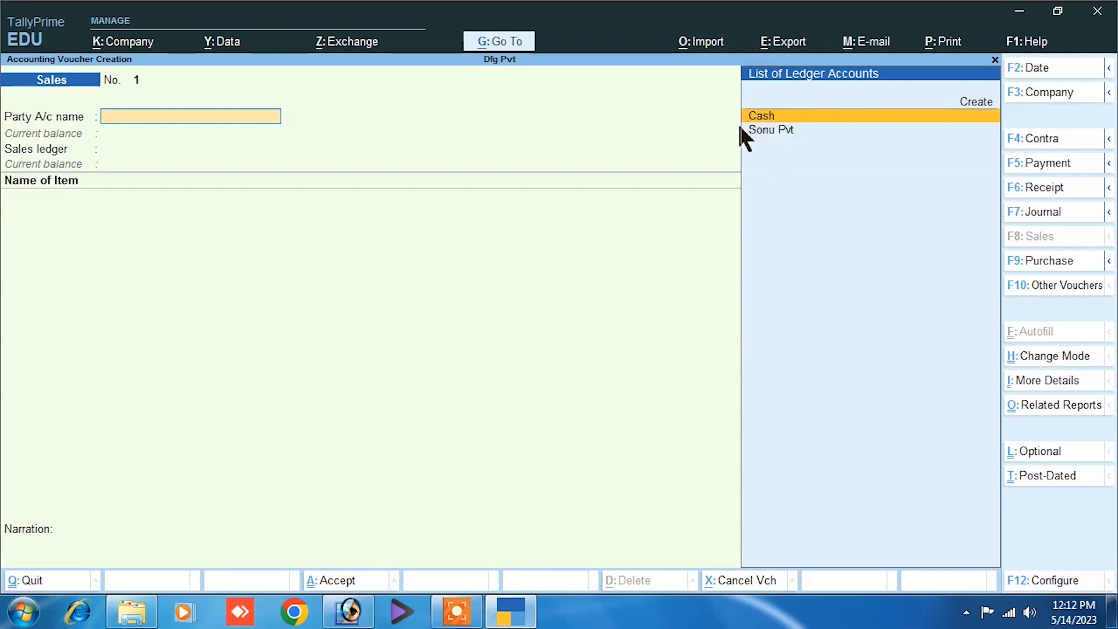
left_click(992, 101)
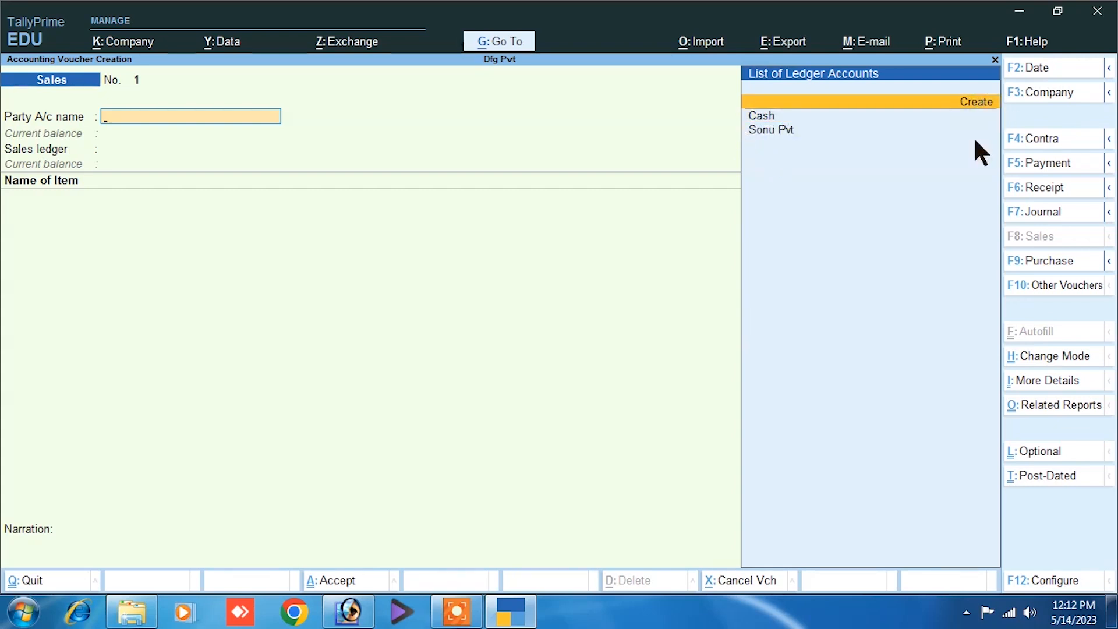
key("Return")
type("A")
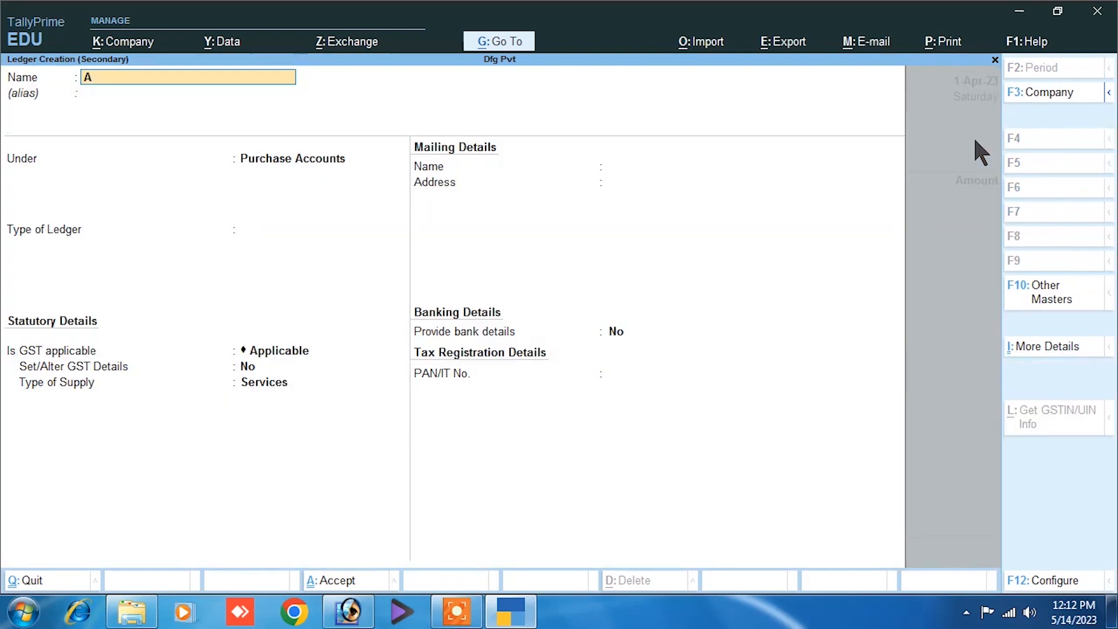
key("Return")
key("Return")
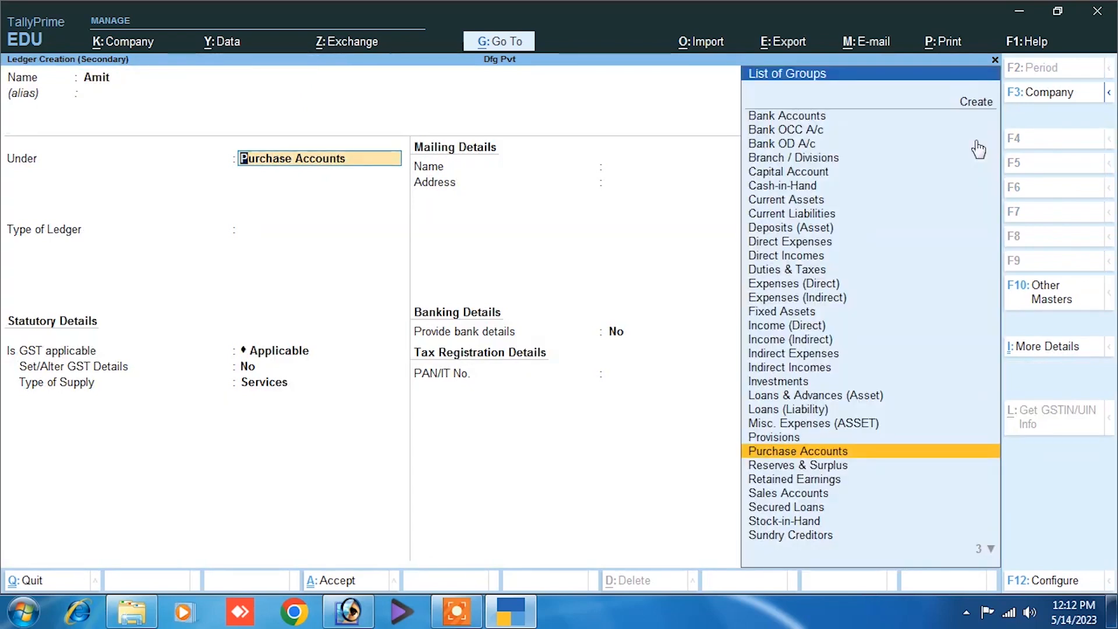
Step: Place the customer's ledger under Sundry Debtors and save it with the default details
type("S")
key("Down")
key("Down")
key("Down")
key("Down")
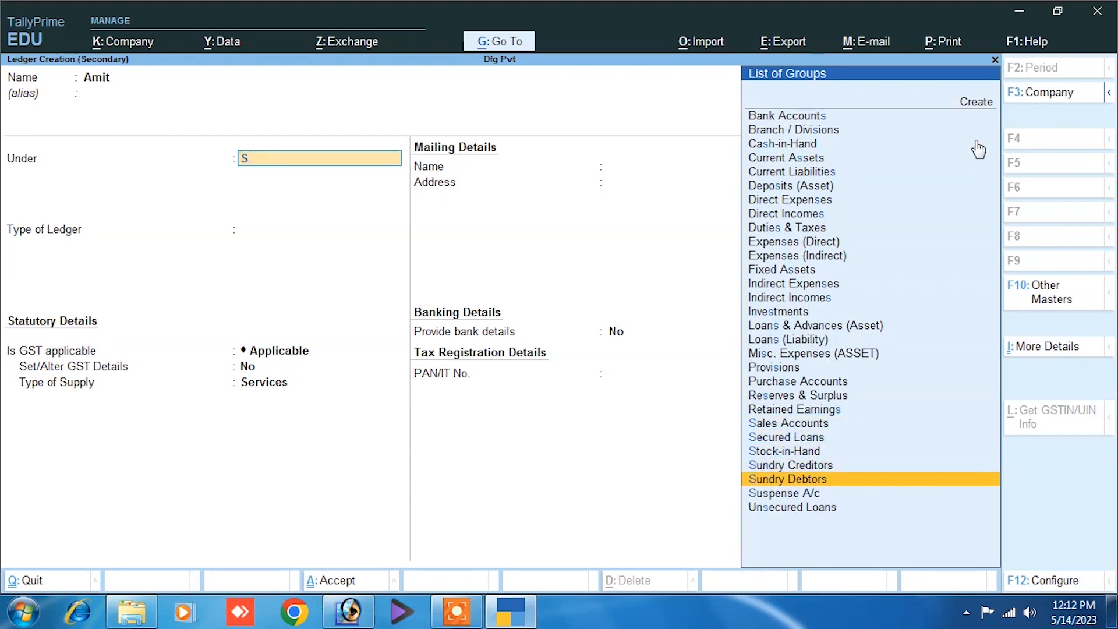
key("Return")
key("Return")
key("Return")
key("Return")
key("Return")
key("Return")
key("Return")
key("Return")
key("Return")
key("Return")
key("Return")
key("Return")
key("Return")
key("Return")
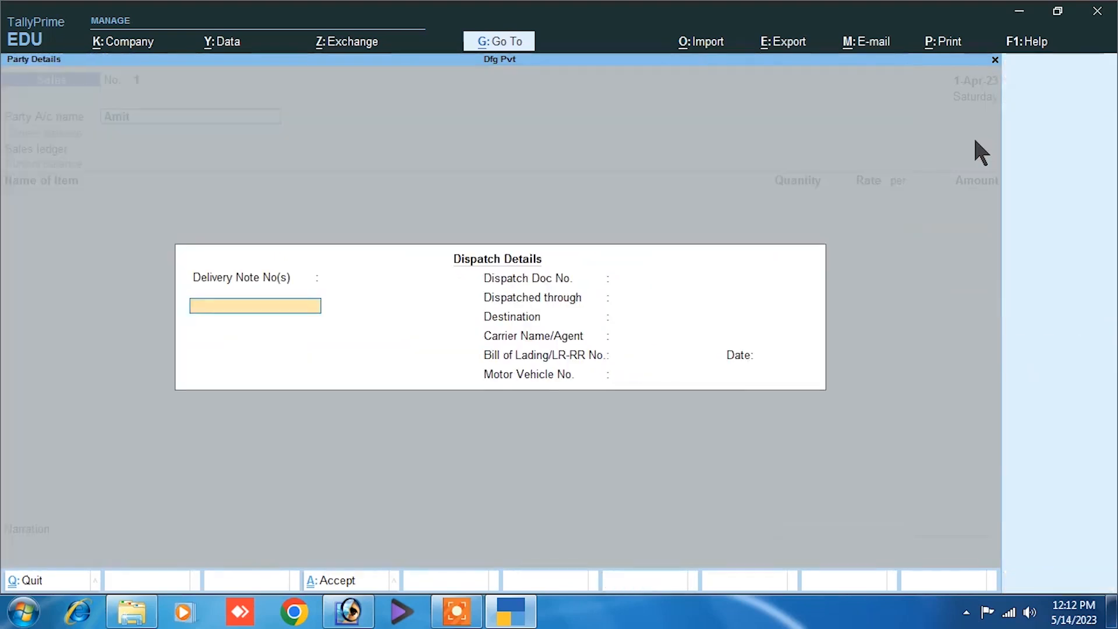
Step: Reopen the customer's ledger for alteration from the voucher's party field and set its registration type to Unregistered
key("Escape")
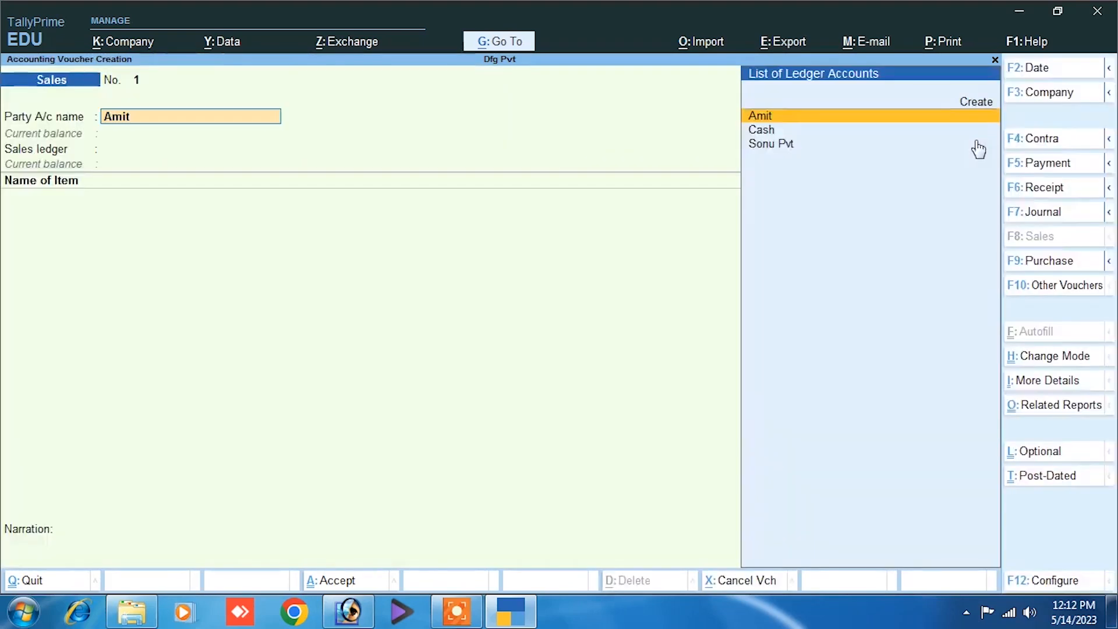
key("ctrl+Return")
key("Return")
key("Return")
key("Return")
key("Return")
key("Return")
key("Return")
key("Return")
key("Return")
key("Return")
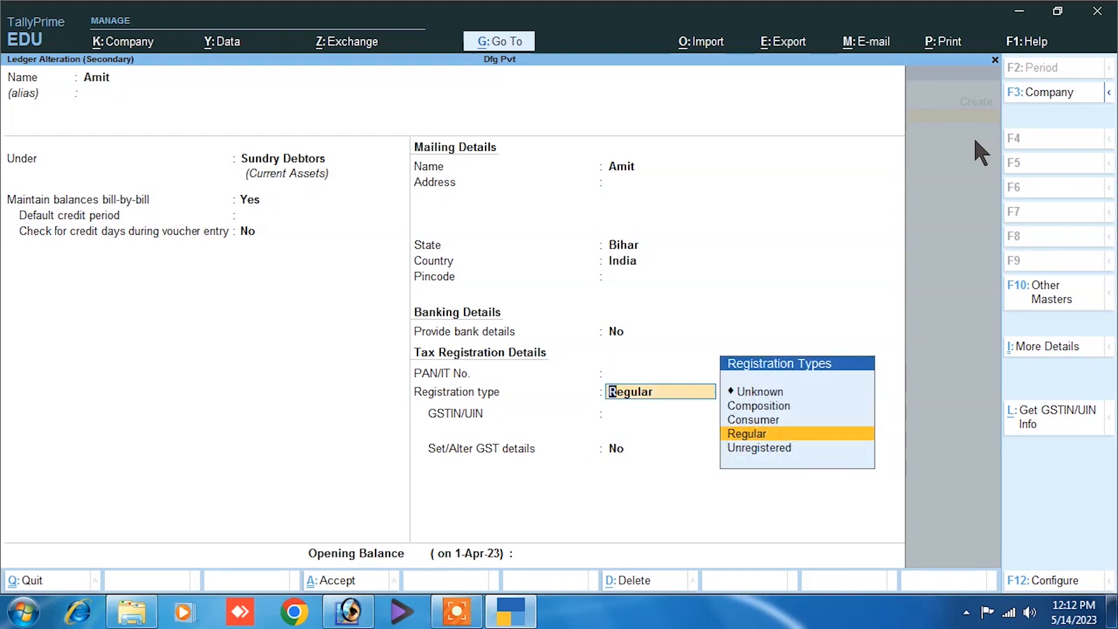
key("Down")
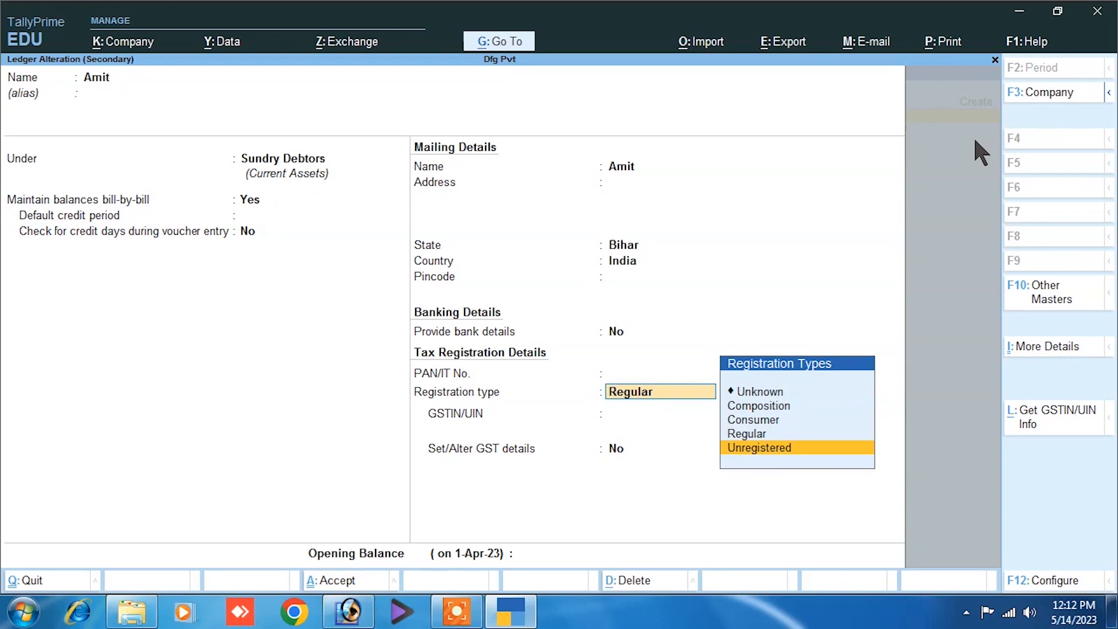
key("Return")
Step: Switch the customer's registration type to Regular and back to Unregistered
key("BackSpace")
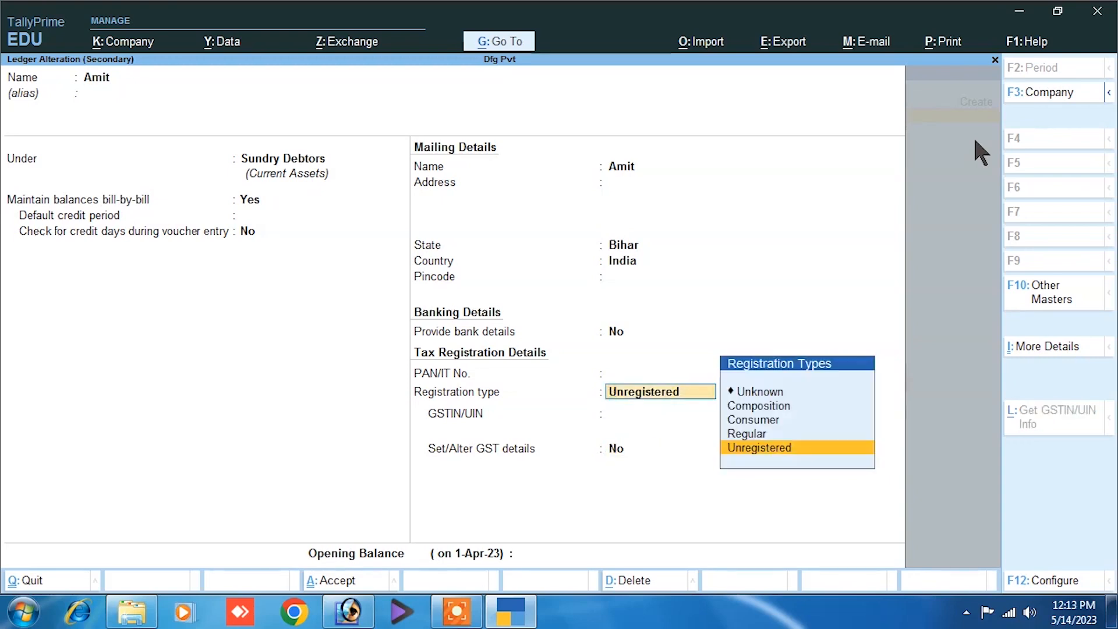
key("Up")
key("Return")
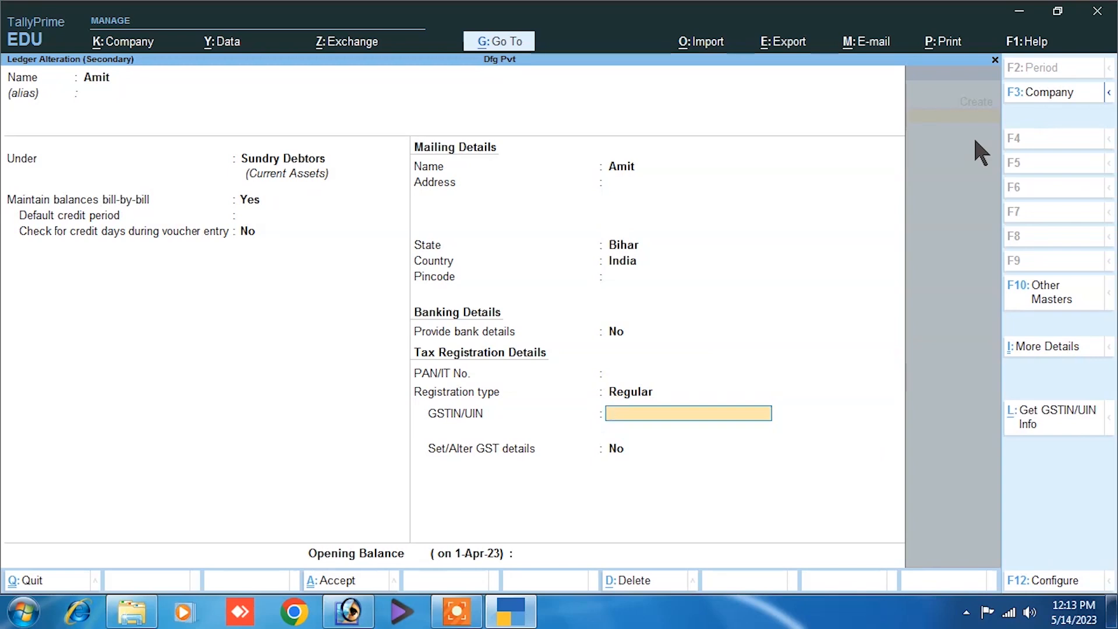
key("BackSpace")
key("Down")
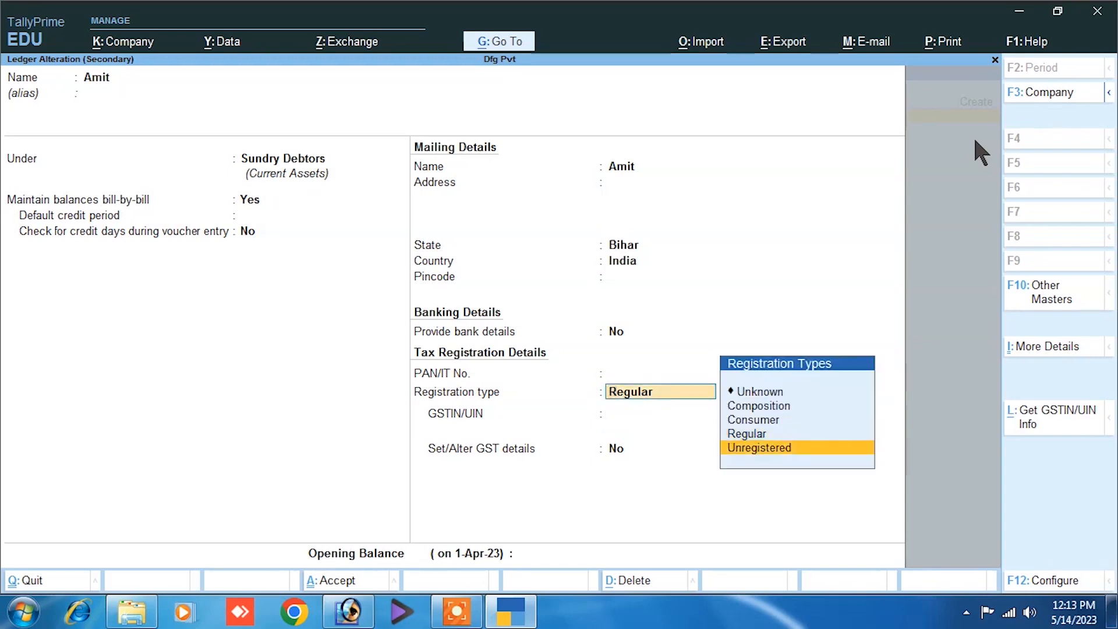
key("Return")
Step: Leave the opening balance blank and save the altered customer ledger
key("Return")
key("Return")
key("Return")
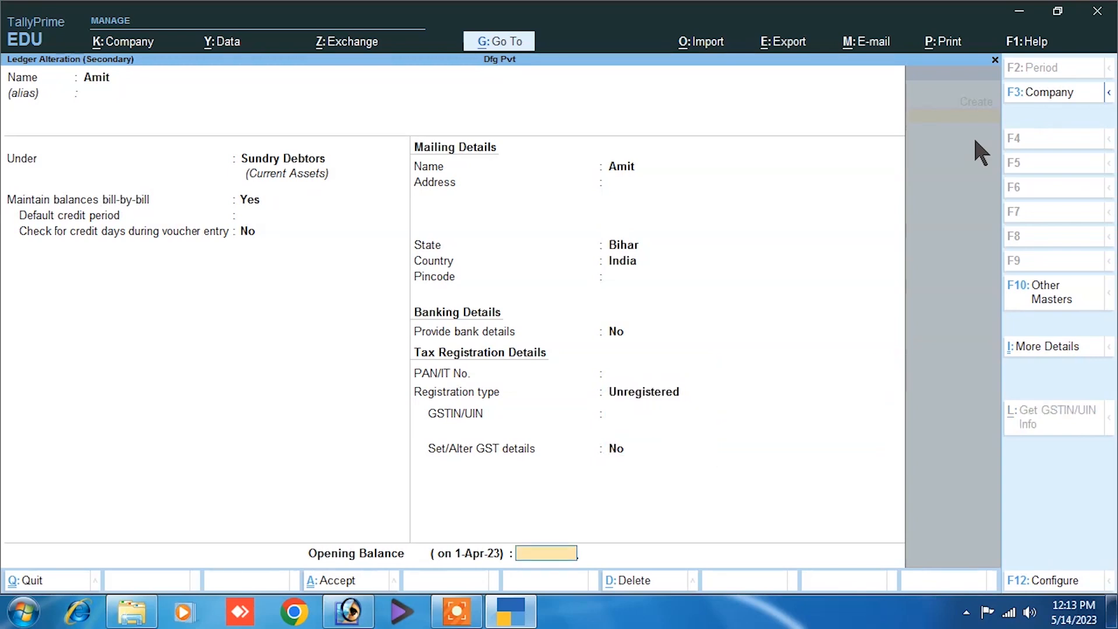
key("Return")
key("Return")
Step: Use the customer as the sales voucher's party, leave the dispatch details blank and accept the party details
key("Return")
key("Return")
key("Return")
key("Return")
key("Return")
key("Return")
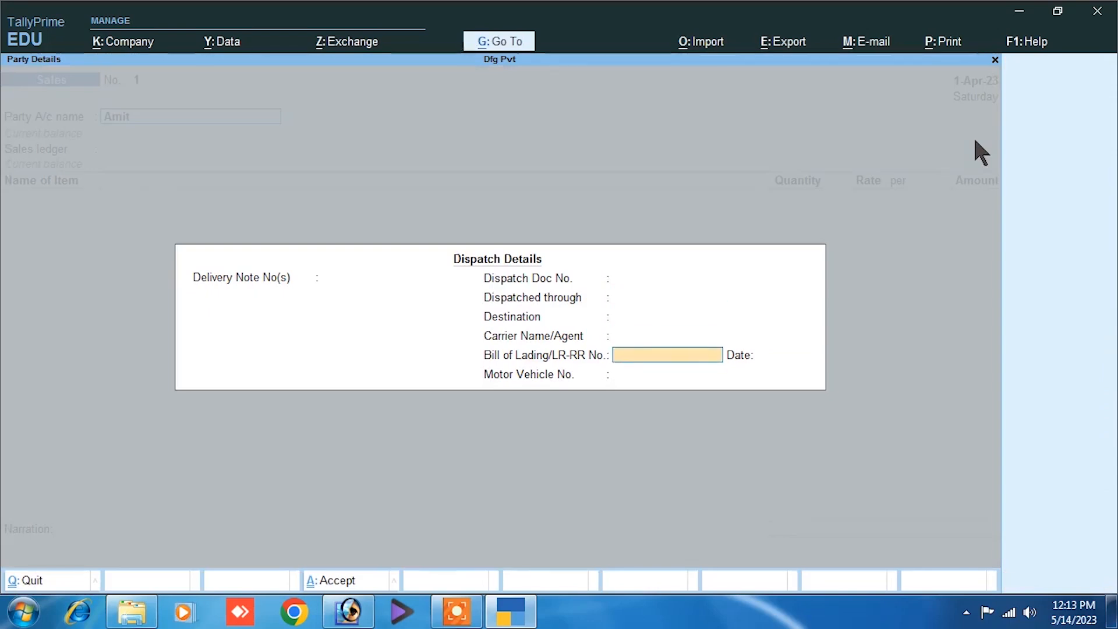
key("Return")
key("Return")
key("Return")
key("Return")
key("Return")
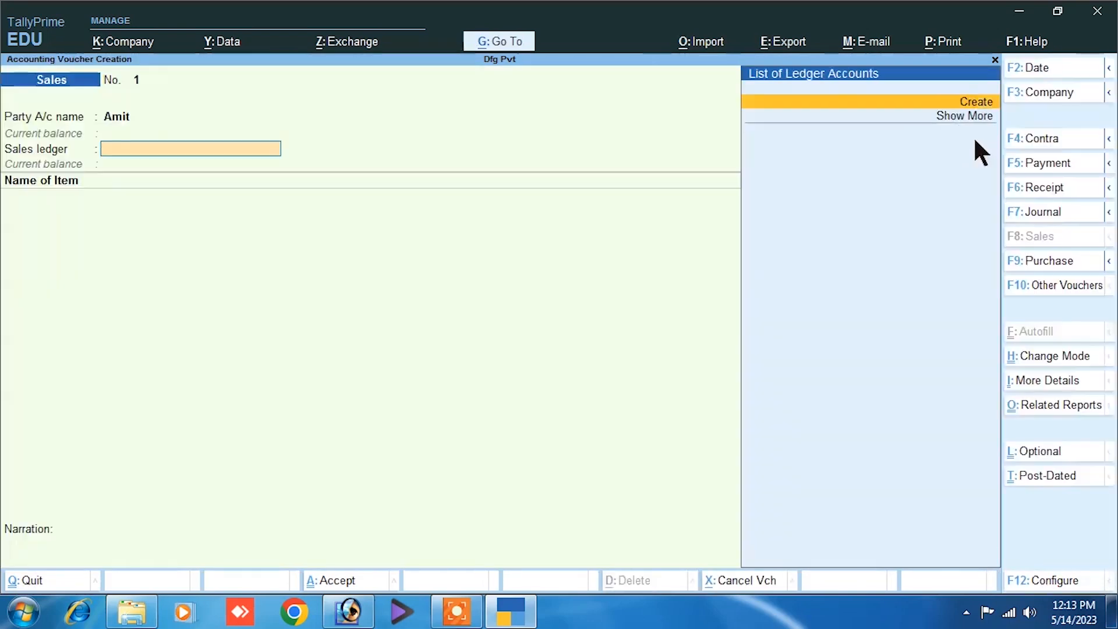
Step: Create a new sales ledger named Sales and place it under Sales Accounts
key("alt+c")
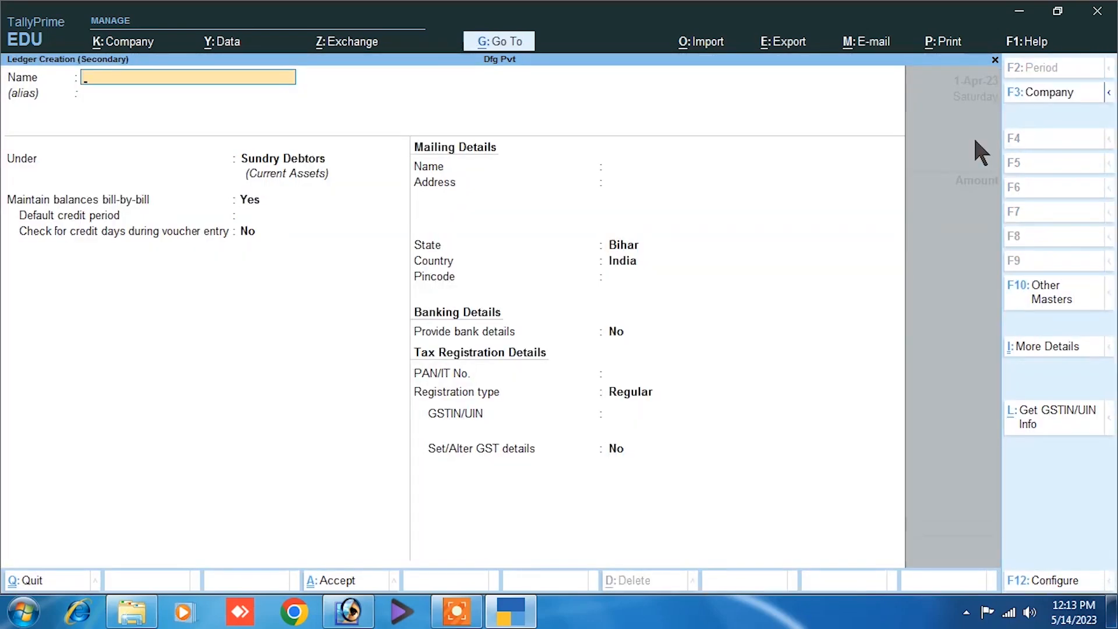
type("Sales")
key("Return")
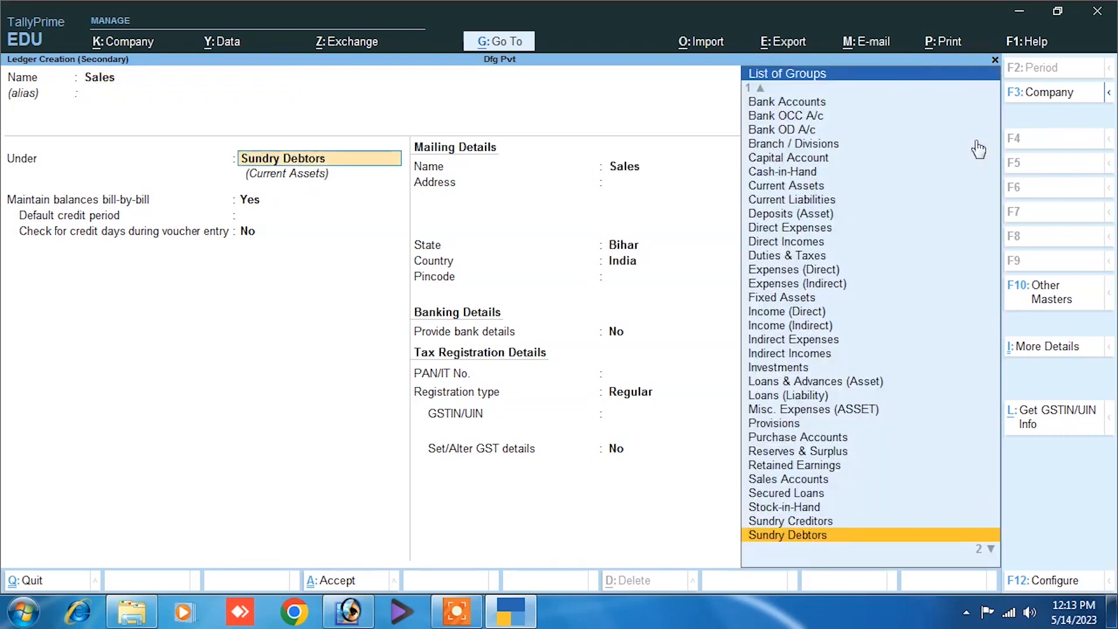
type("S")
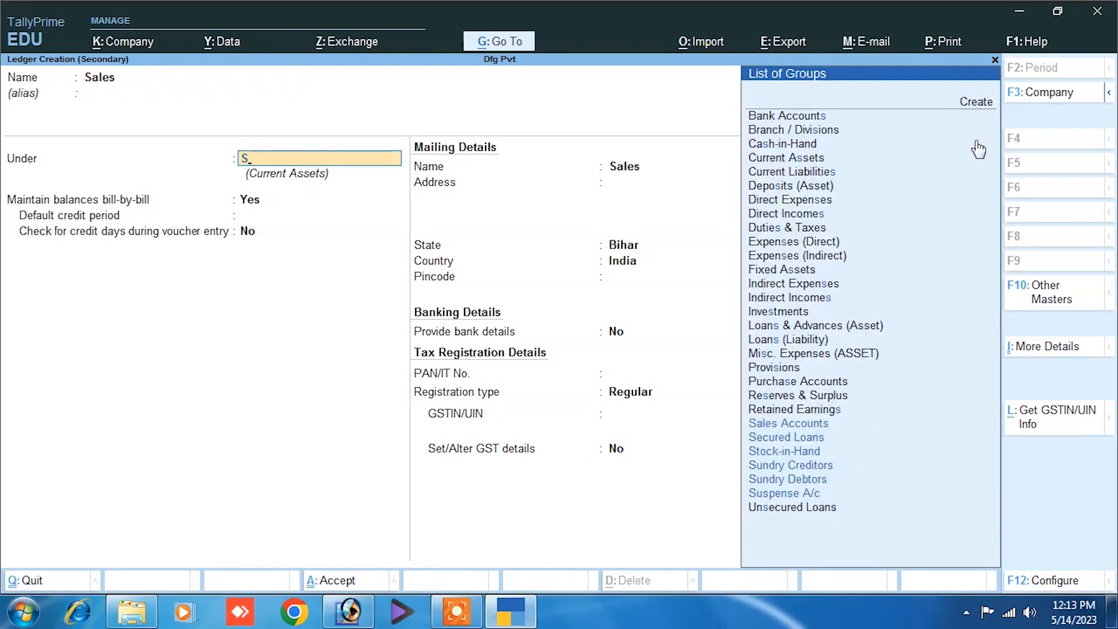
key("Down")
key("Down")
key("Down")
key("Down")
key("Down")
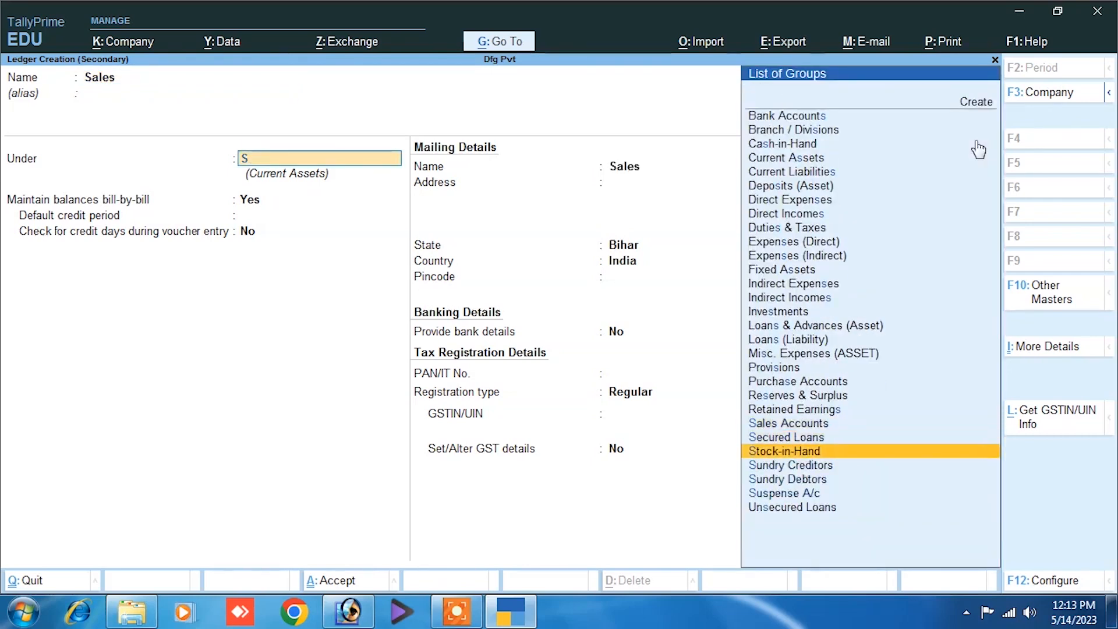
key("Up")
key("Up")
key("Up")
key("Up")
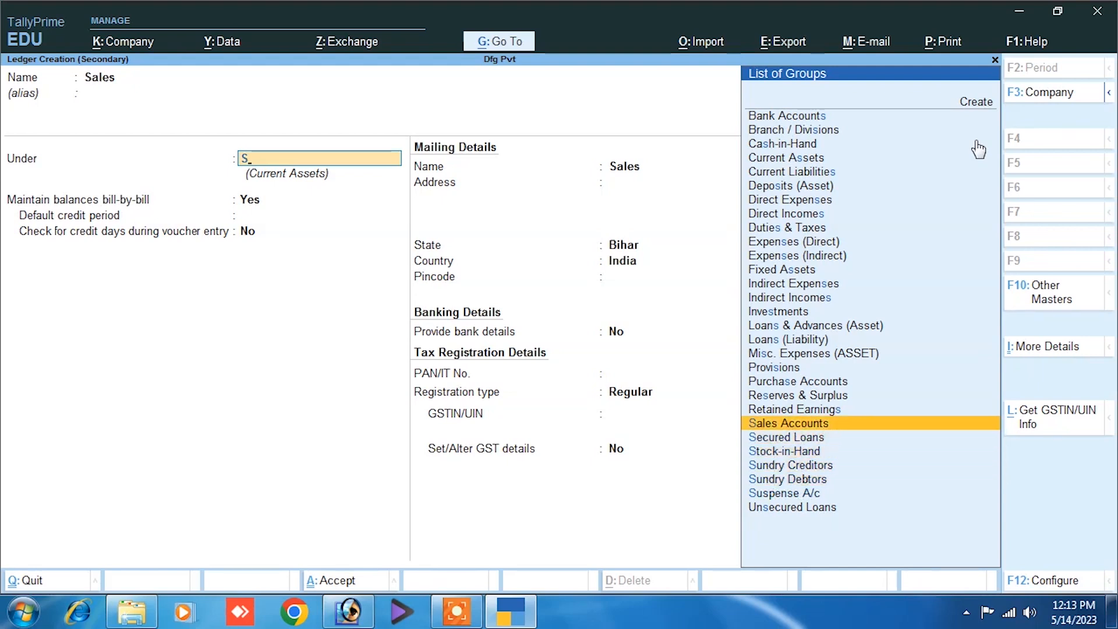
key("Return")
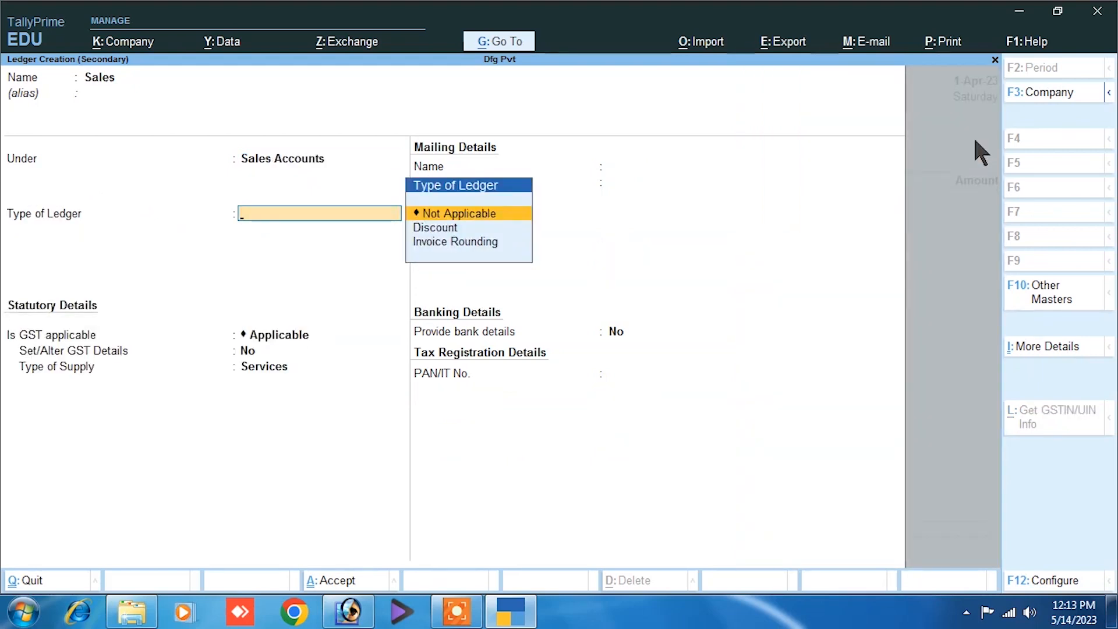
Step: Set Set/Alter GST Details to Yes for the Sales ledger and enter the description Goods, leaving HSN/SAC blank
key("Return")
key("Return")
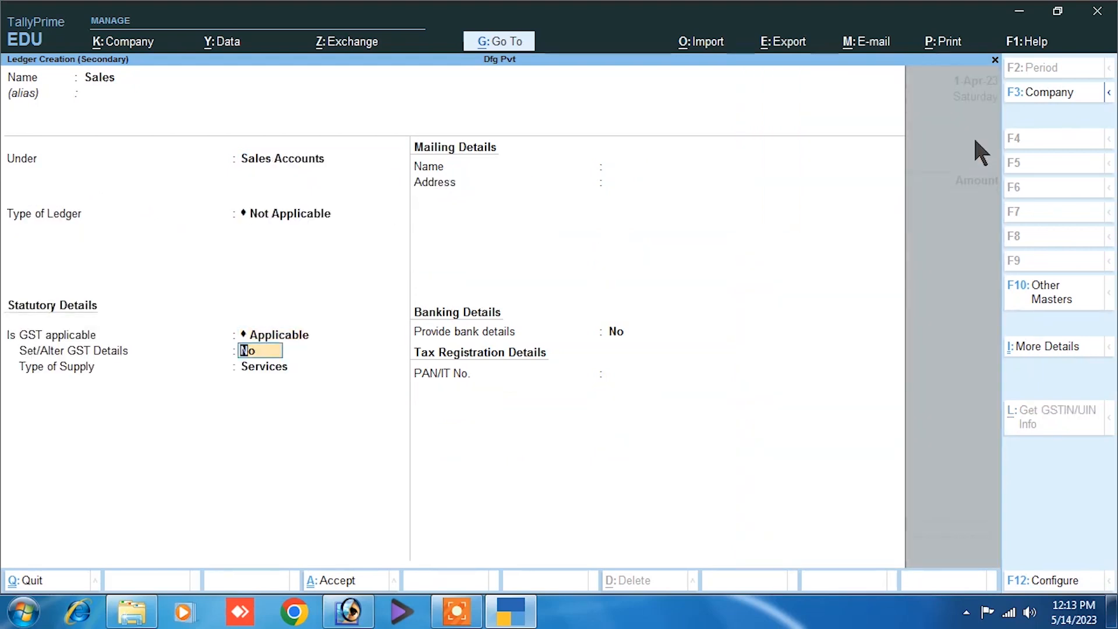
key("y")
key("Return")
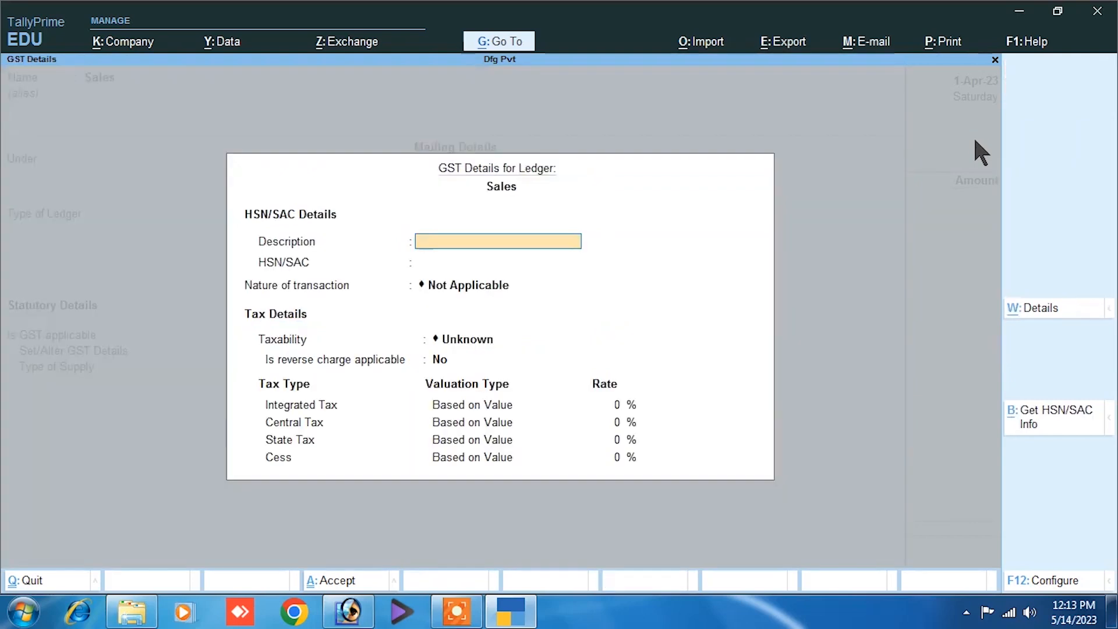
type("Goods")
key("Return")
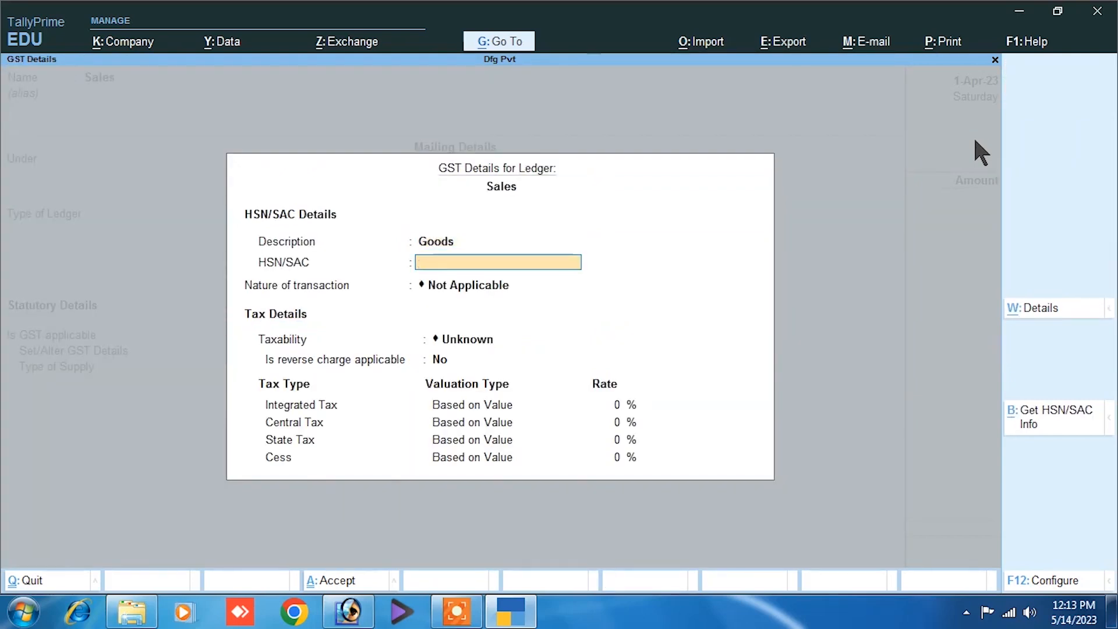
key("Return")
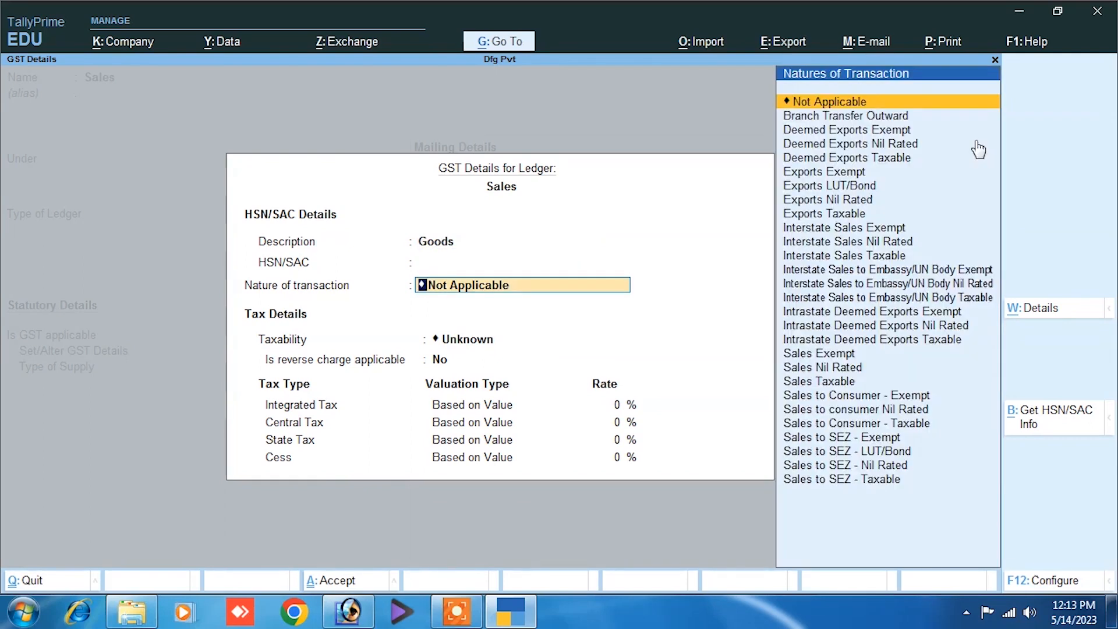
Step: Set the nature of transaction to Sales Taxable and the Integrated Tax rate to 18%, keeping reverse charge at No
key("Down")
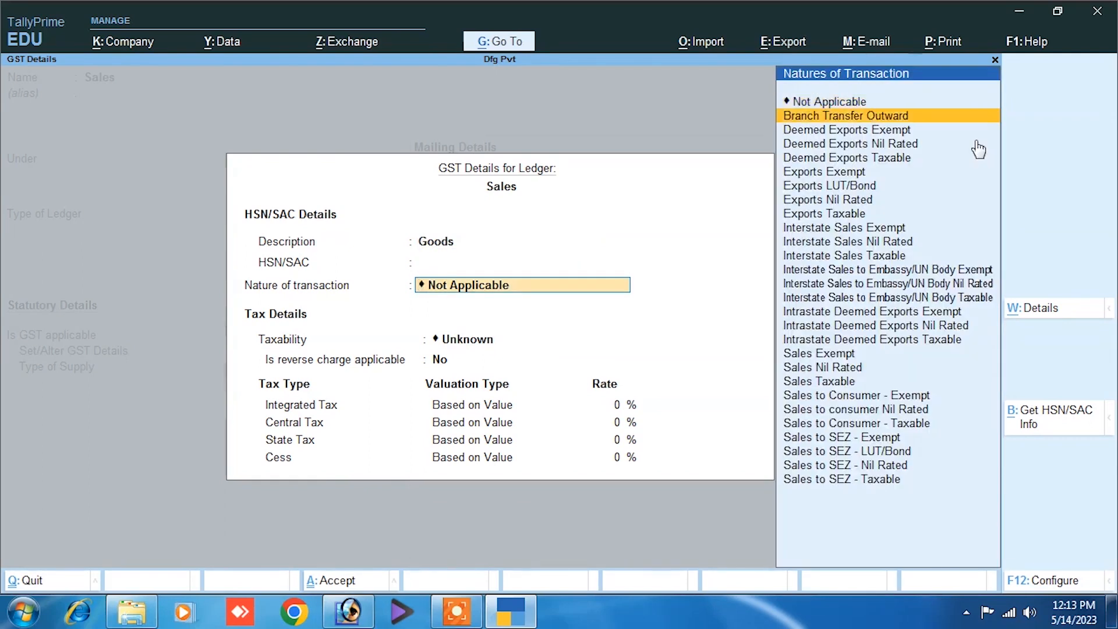
key("Down")
key("Down")
key("Down")
key("Down")
key("Down")
key("Down")
key("Down")
key("Down")
key("Down")
key("Down")
key("Down")
key("Down")
key("Down")
key("Down")
key("Down")
key("Down")
key("Down")
key("Down")
key("Down")
key("Down")
key("Up")
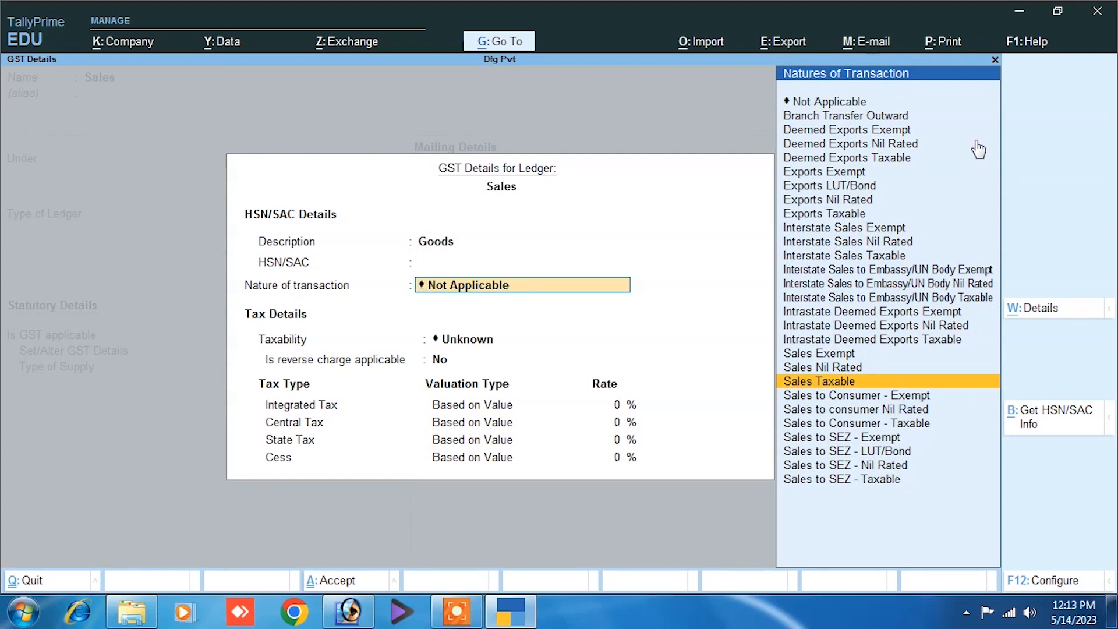
key("Return")
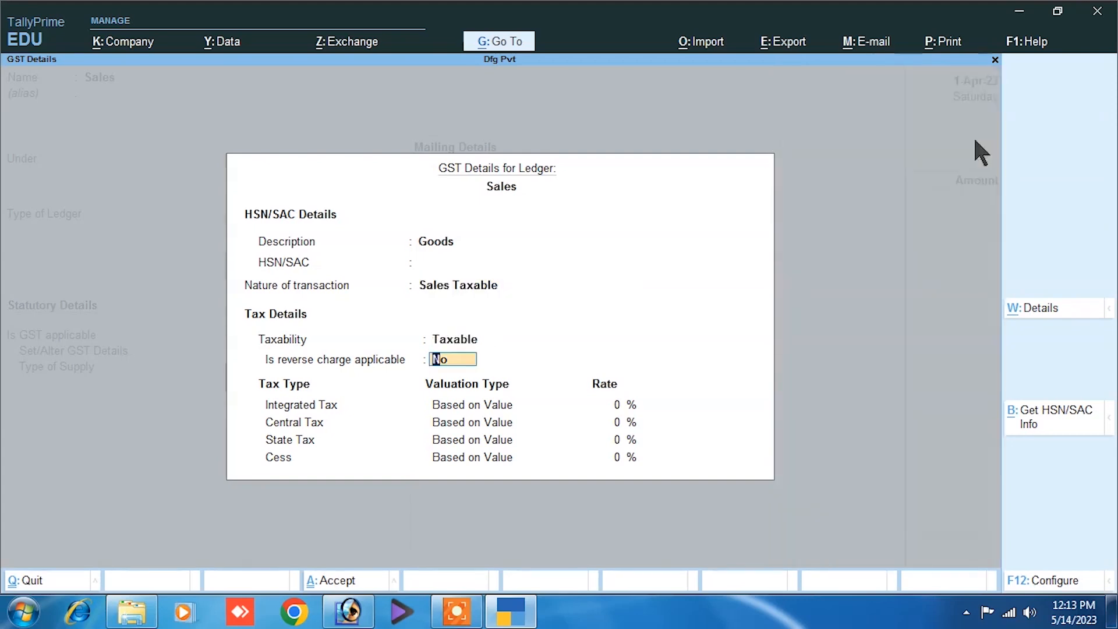
key("Return")
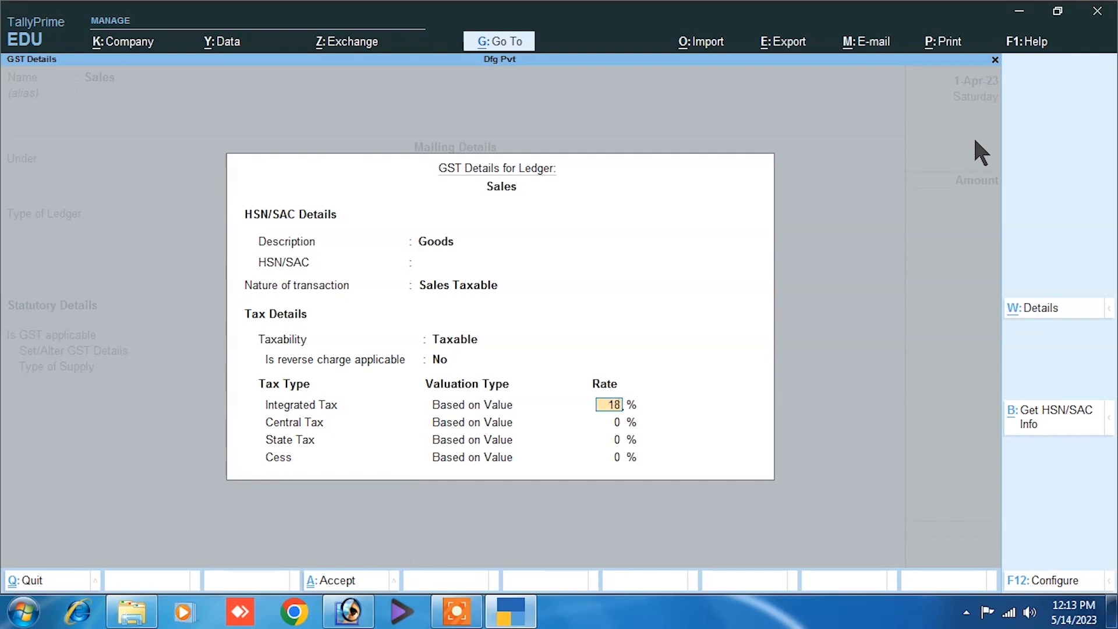
key("Return")
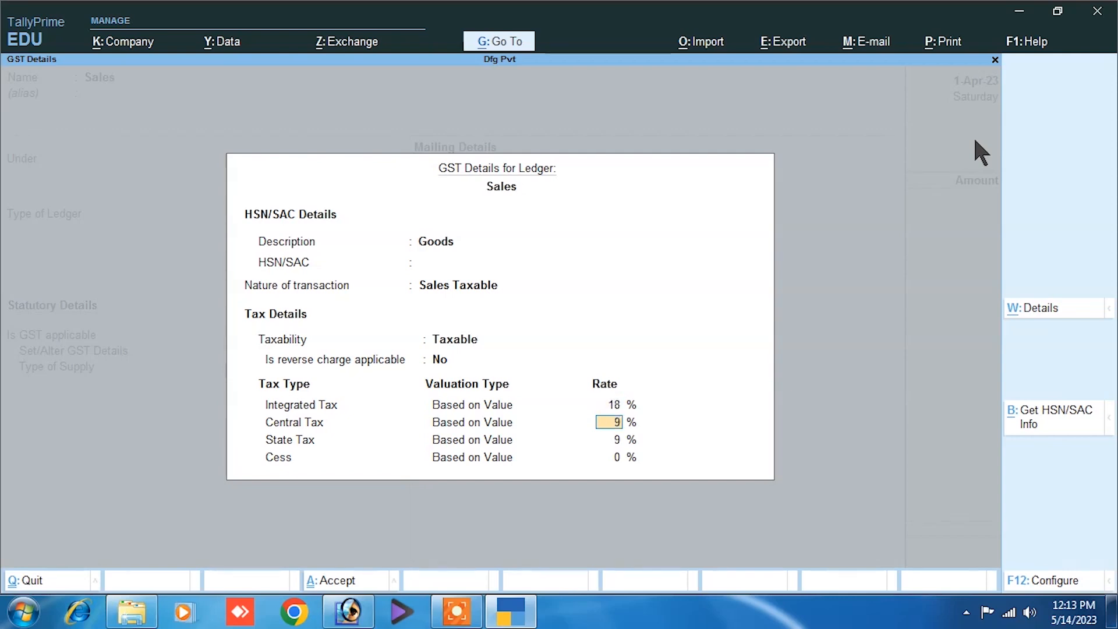
Step: Accept the Sales ledger's GST details, set its type of supply to Goods and save the ledger
key("Return")
key("Return")
key("Return")
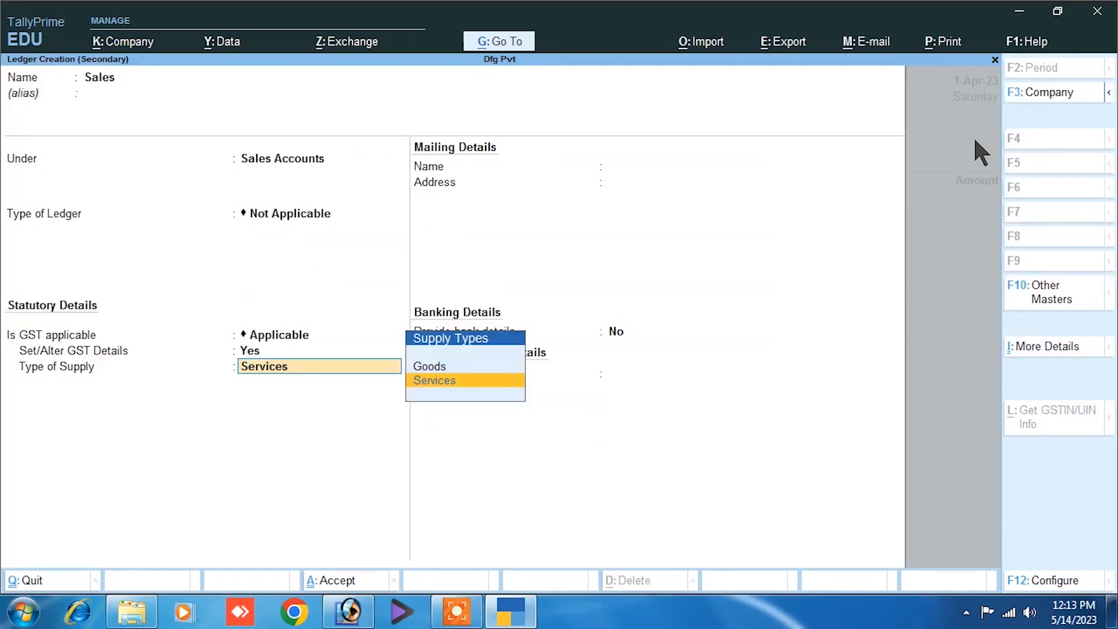
key("Up")
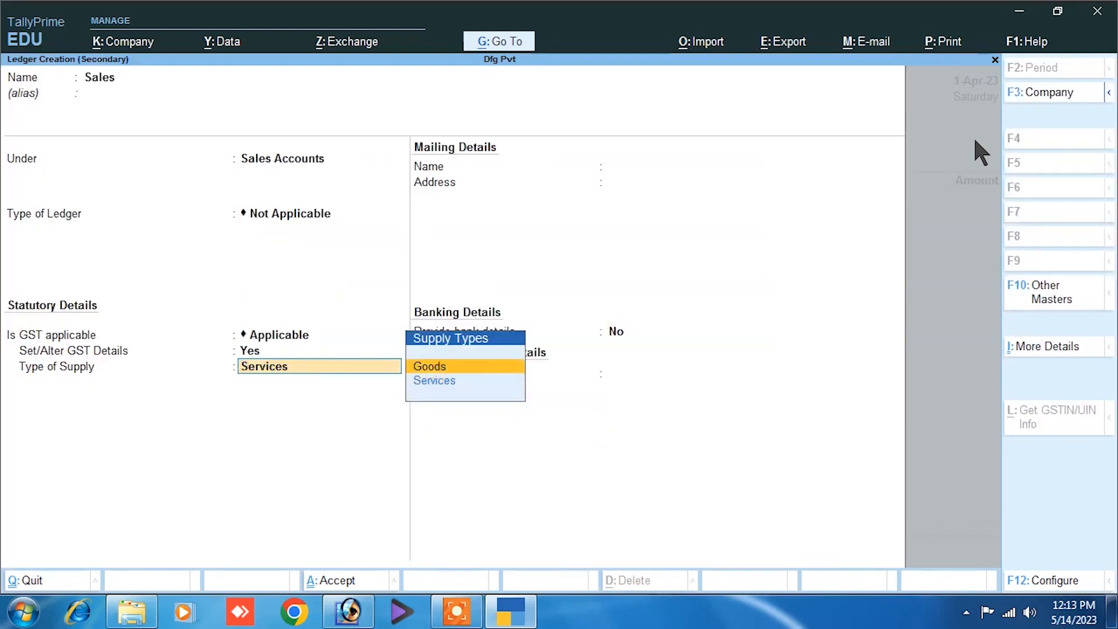
key("Return")
key("ctrl+a")
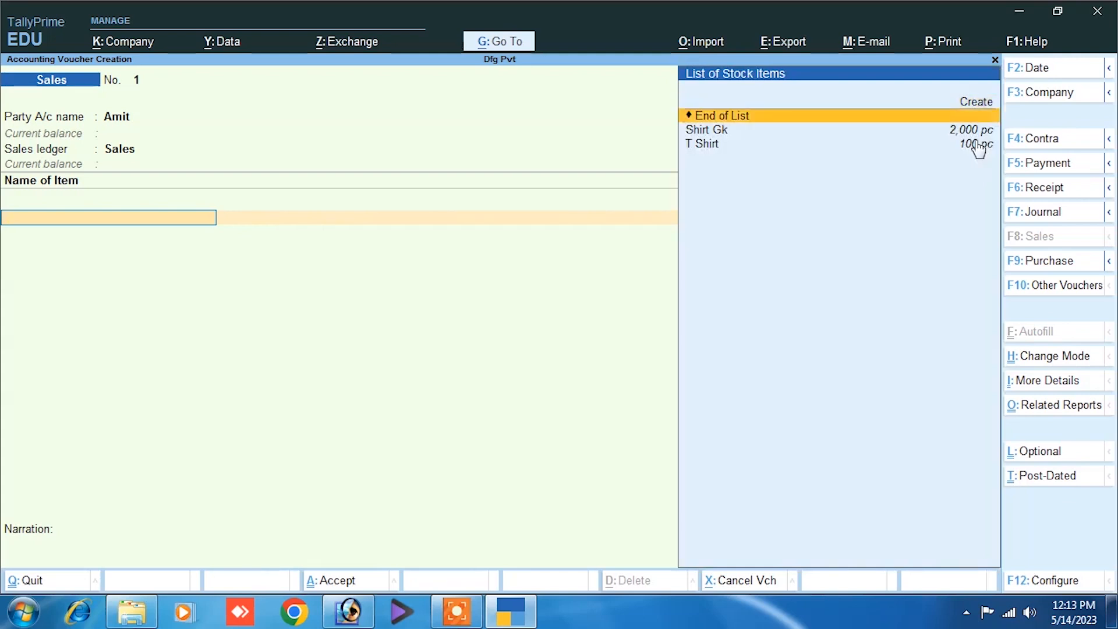
Step: Add the stock item Shirt Gk to the sales voucher: 10 pc from Ab Godown at a rate of 600
key("Down")
key("Return")
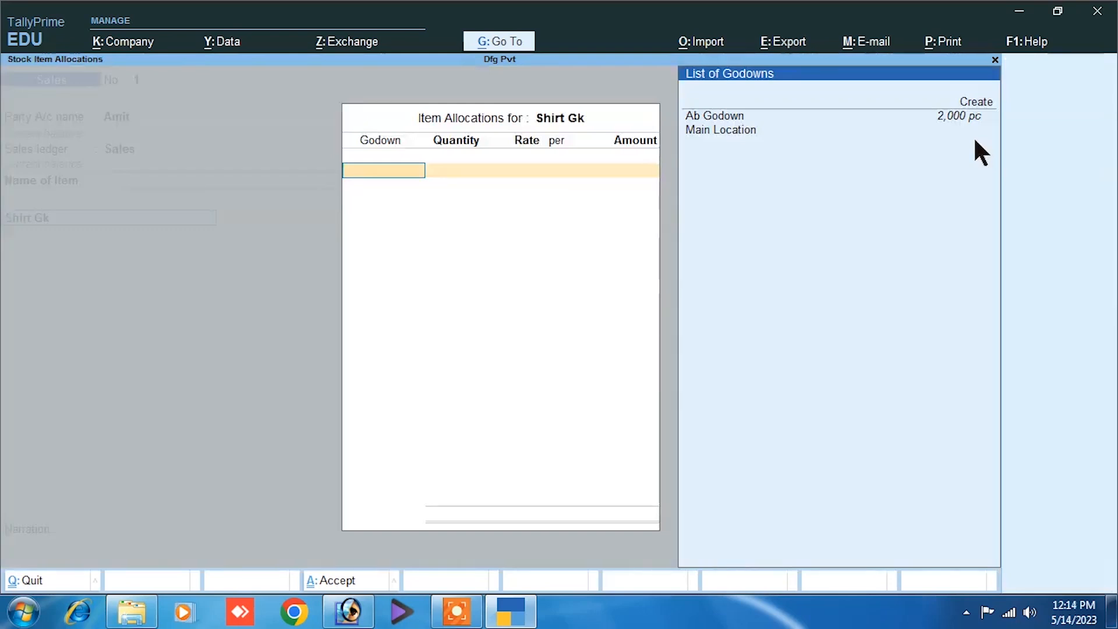
key("Down")
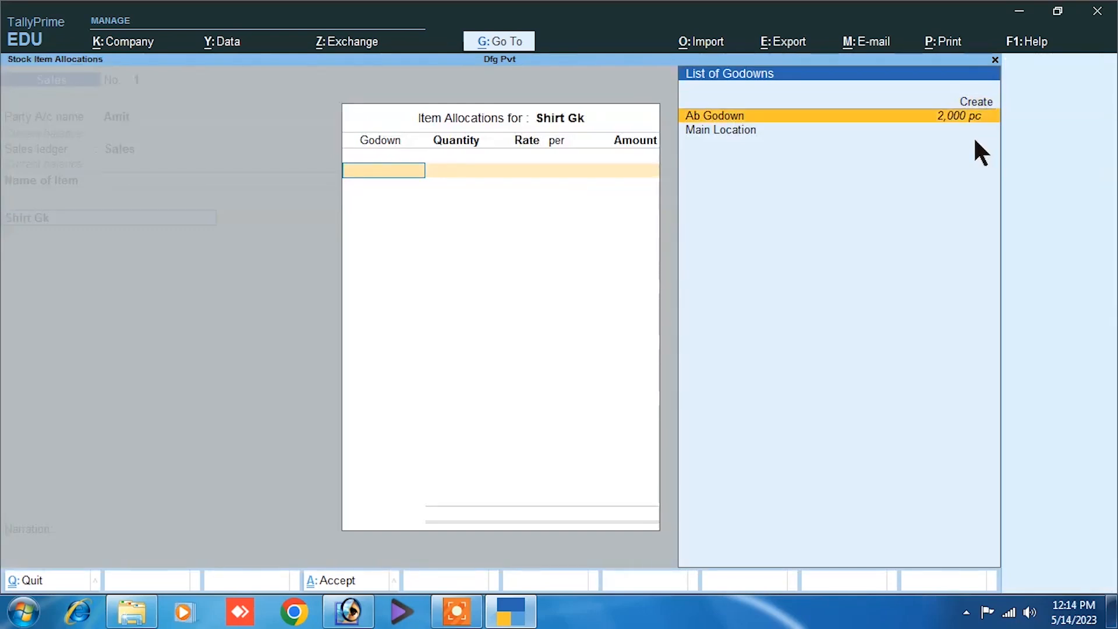
key("Return")
type("10")
key("Return")
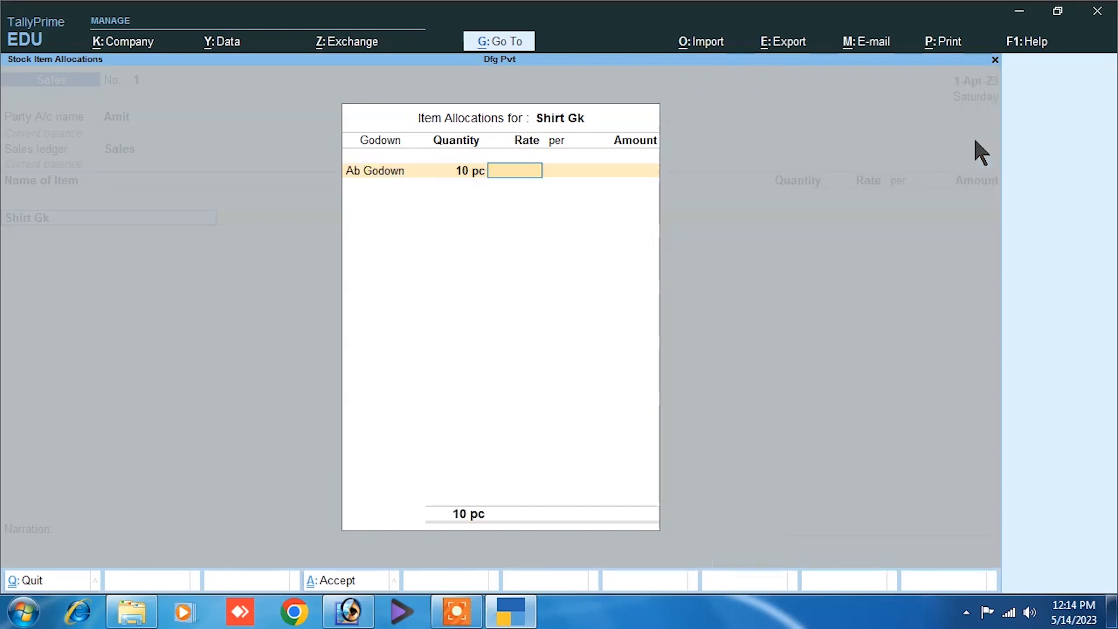
type("600")
key("Return")
key("Return")
key("Return")
key("Return")
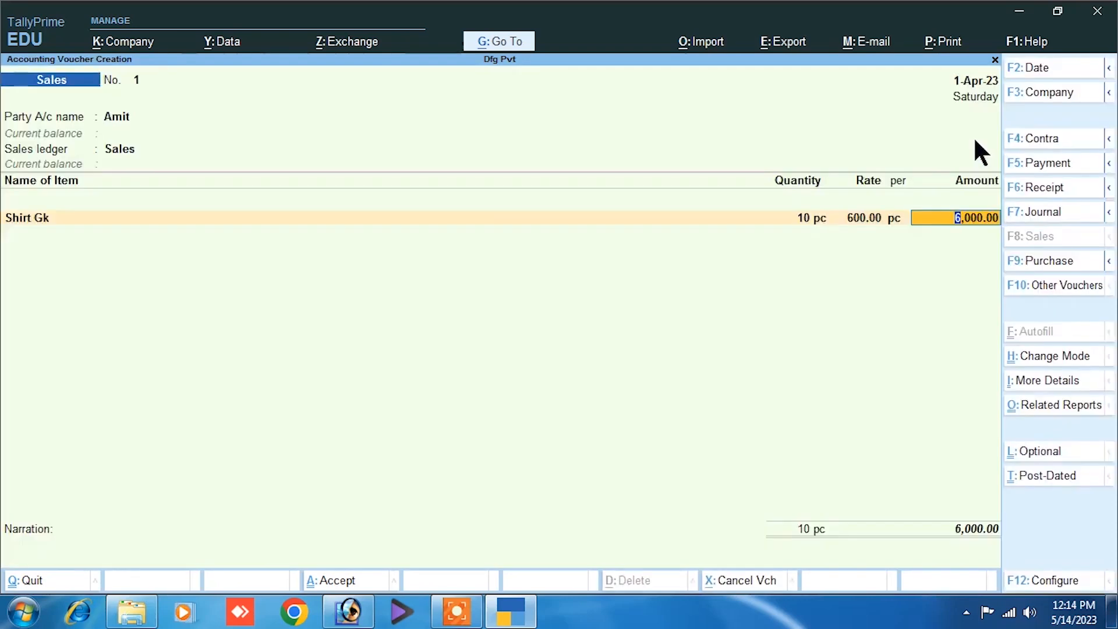
key("Return")
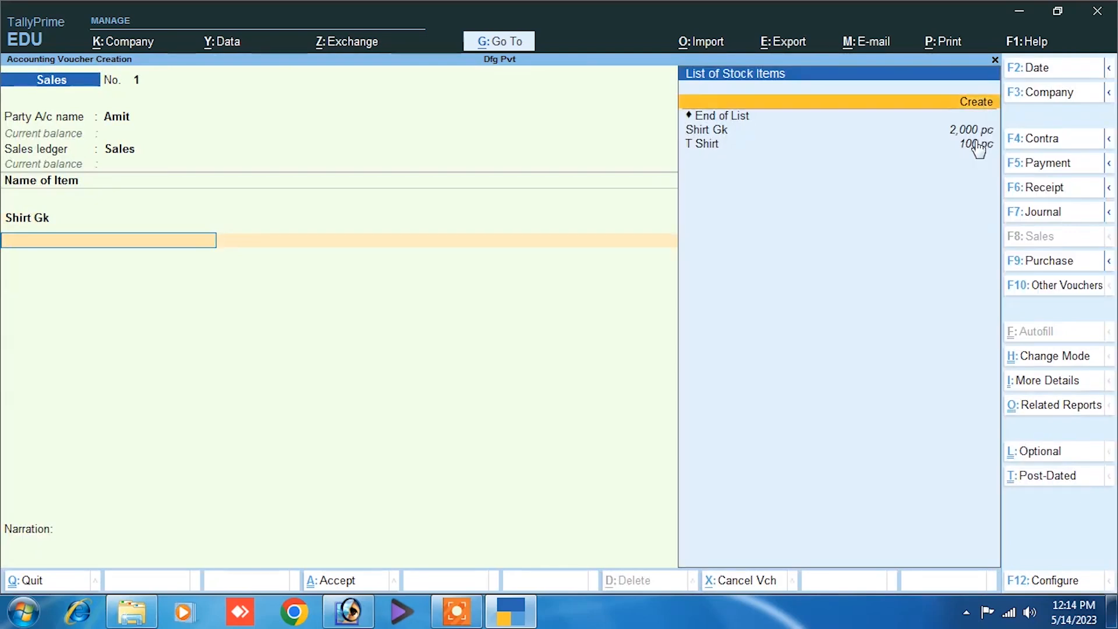
Step: Add the stock item T Shirt to the sales voucher: 2 pc from Main Location at a rate of 800
left_click(978, 145)
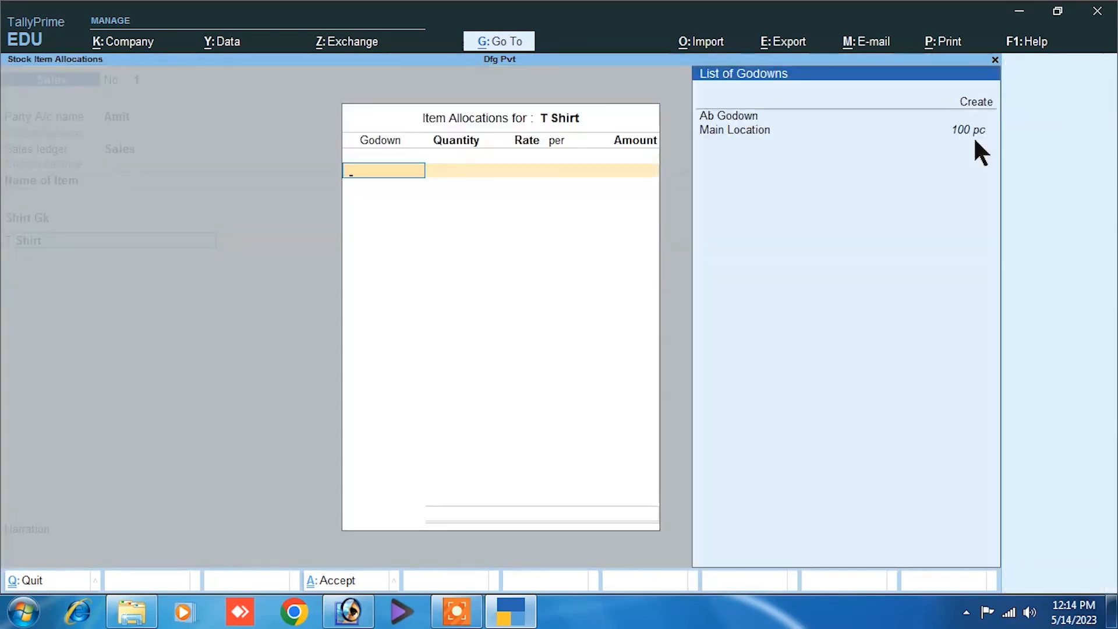
key("Down")
key("Down")
key("Down")
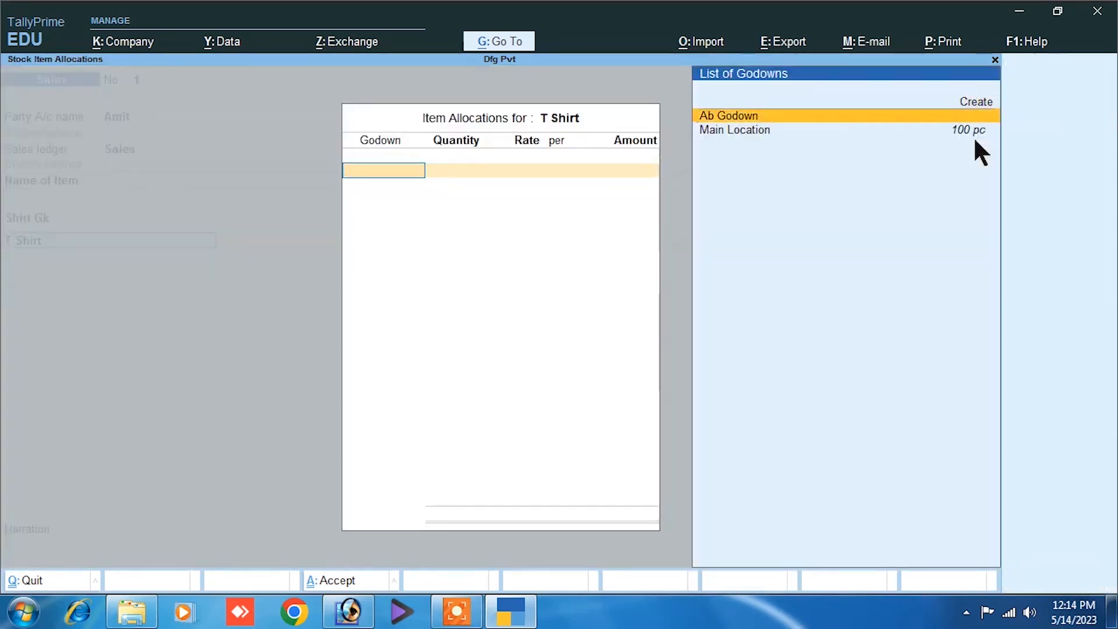
key("Return")
key("Return")
type("800")
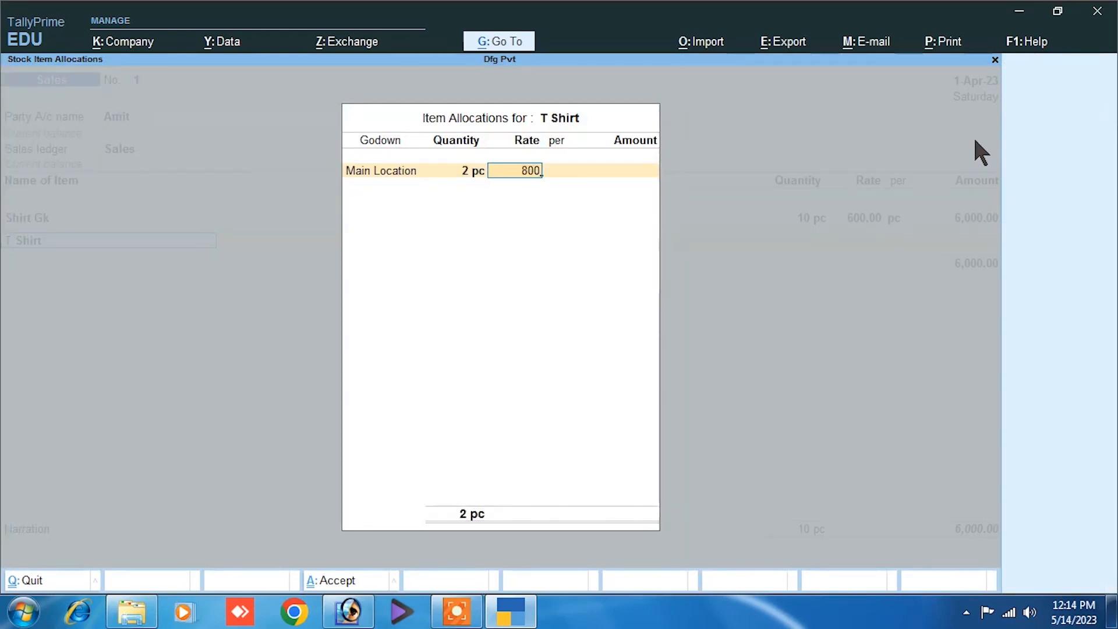
key("Return")
key("Return")
key("Return")
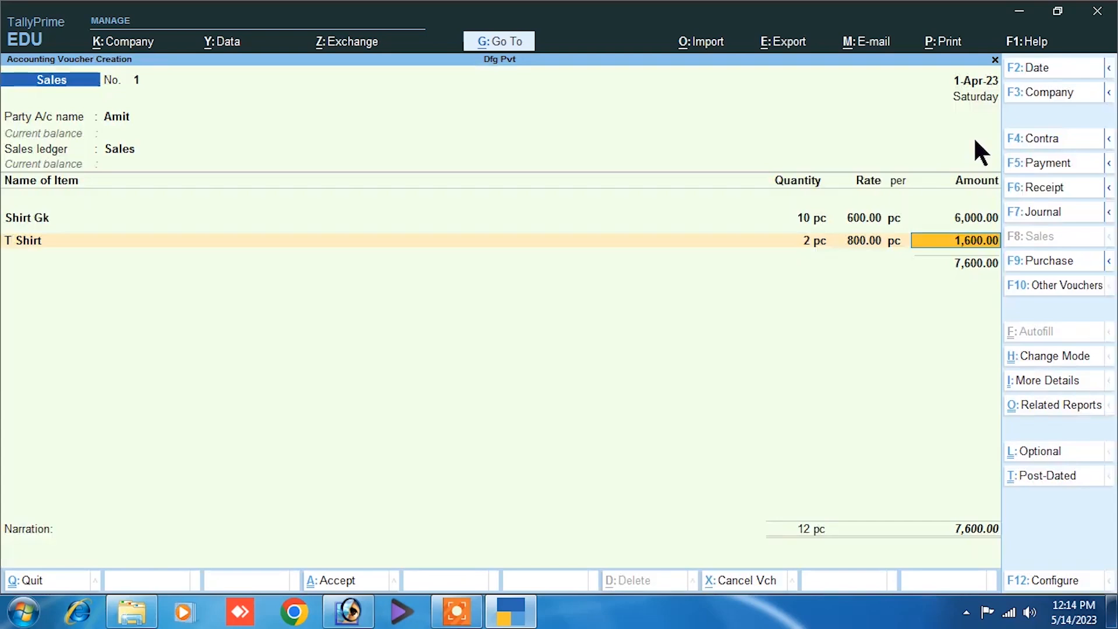
key("Return")
Step: End the item list and record the full amount as a New Ref bill named after the customer, leaving the due date blank
key("Return")
key("Return")
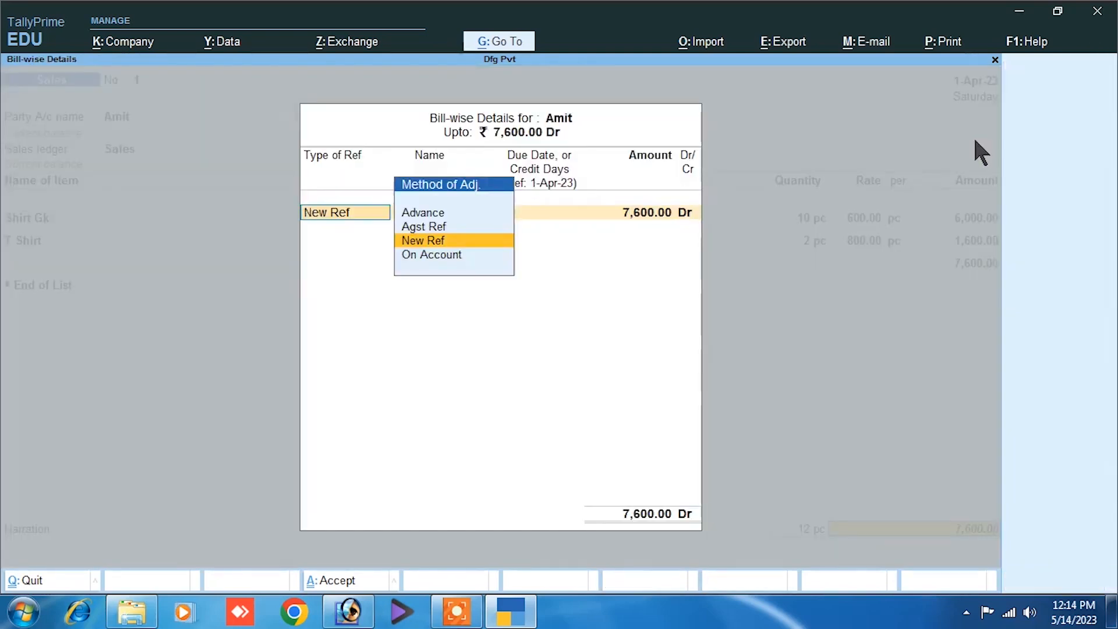
key("Return")
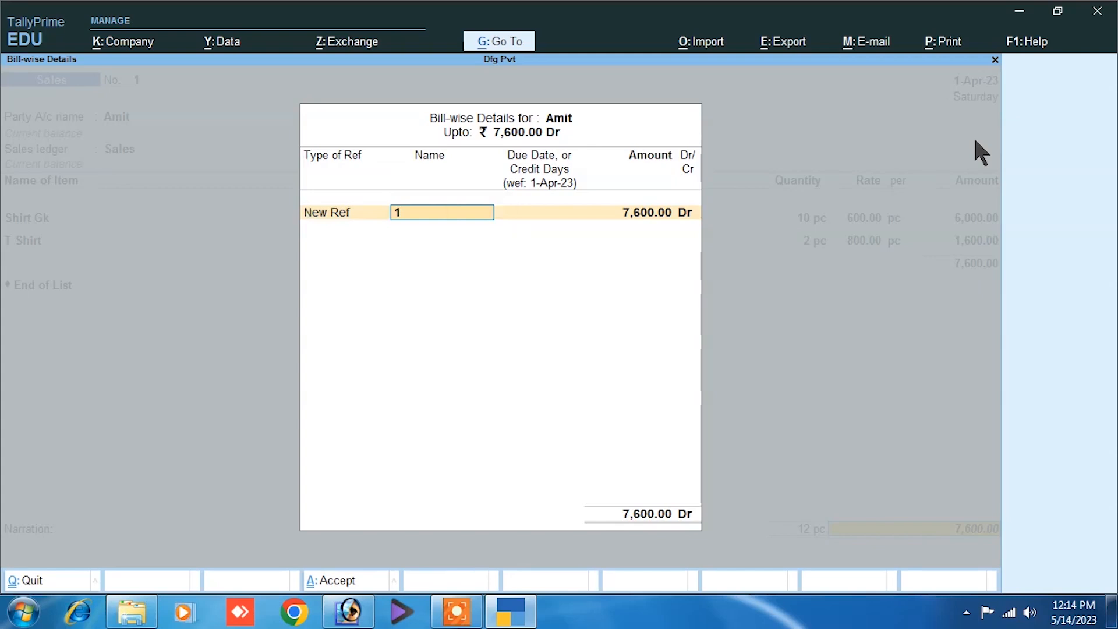
type("Amit")
key("Return")
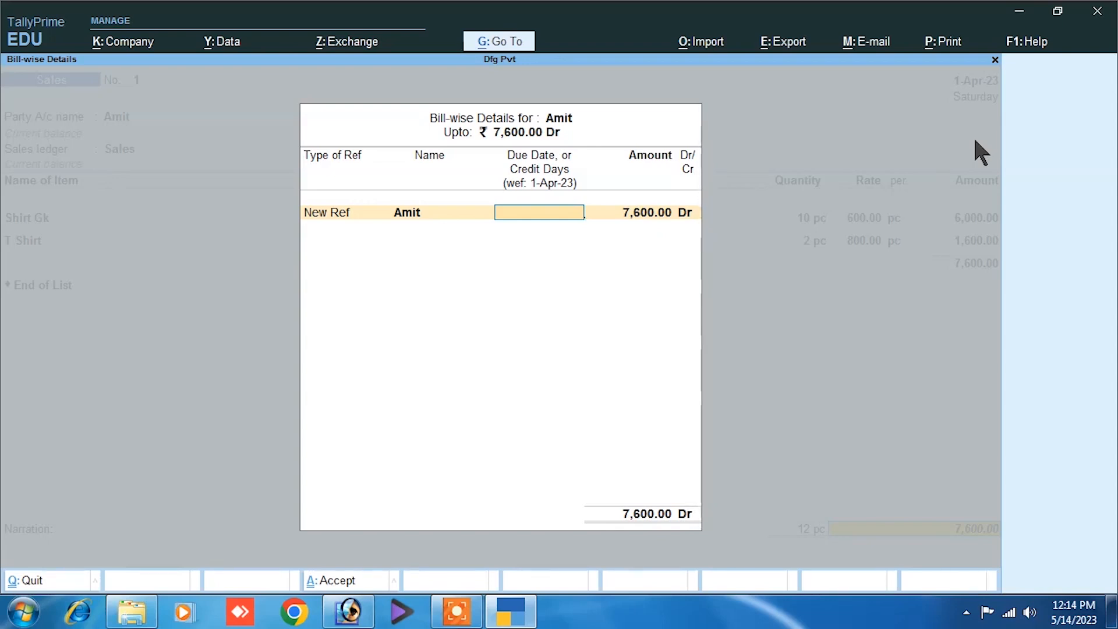
key("Return")
key("Return")
key("Return")
Step: Enter the narration "being sold", save the sales voucher despite the tax mismatch and leave voucher entry
type("being s")
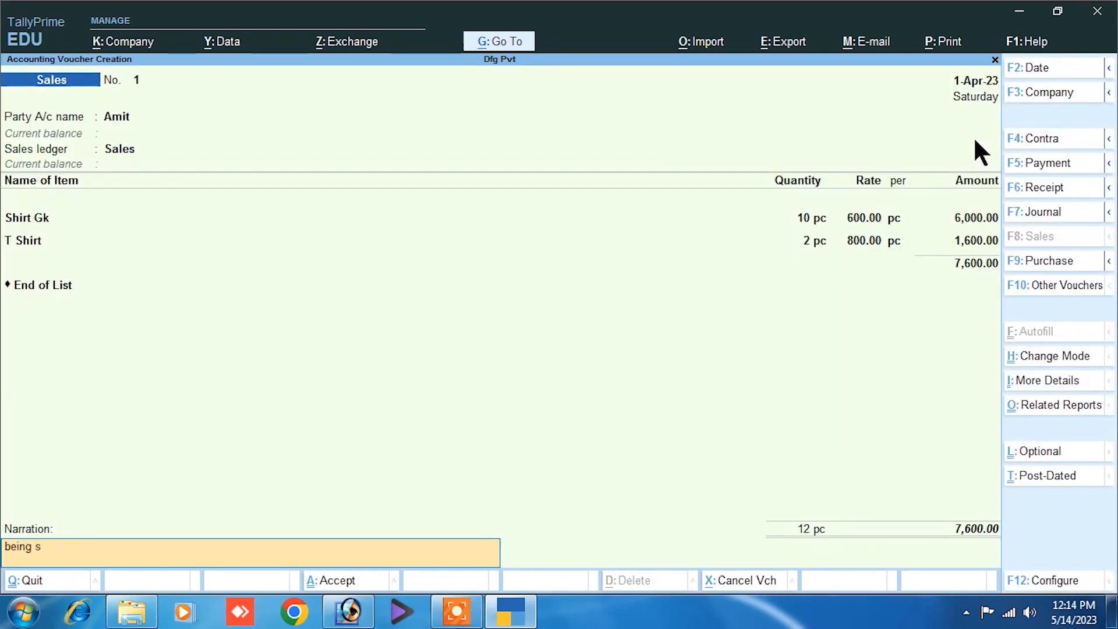
key("Return")
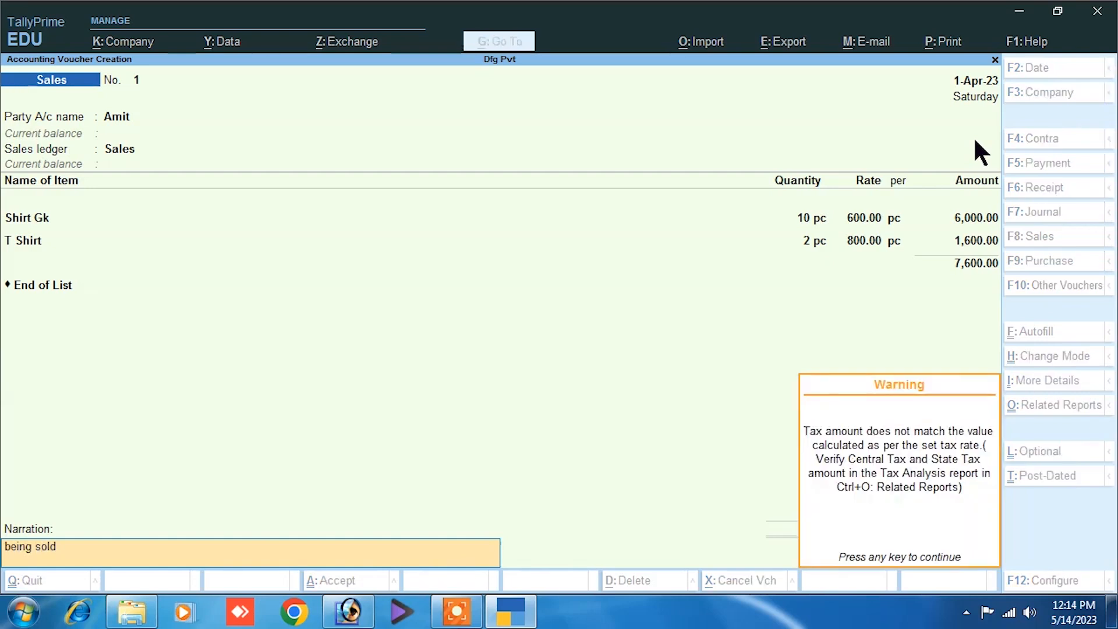
key("Return")
key("Return")
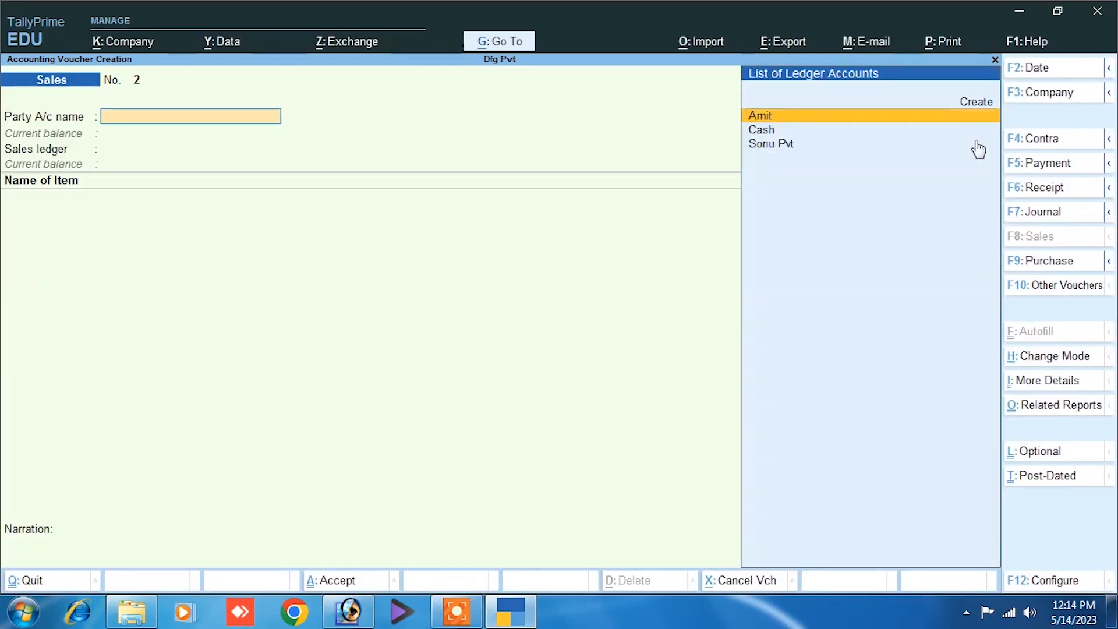
key("Escape")
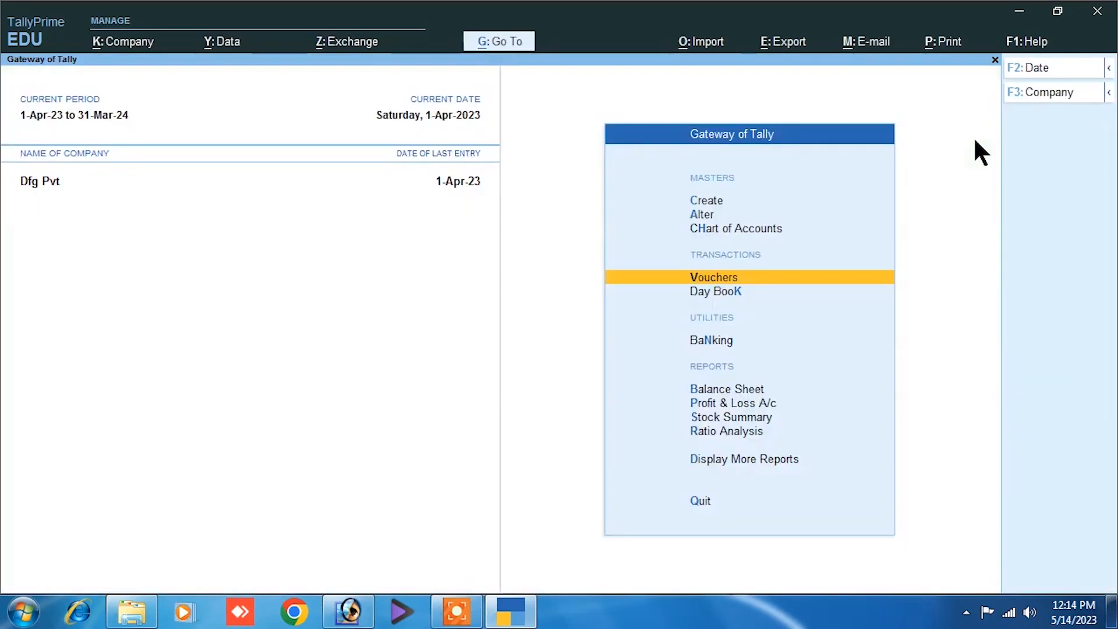
key("Escape")
key("n")
left_click(720, 205)
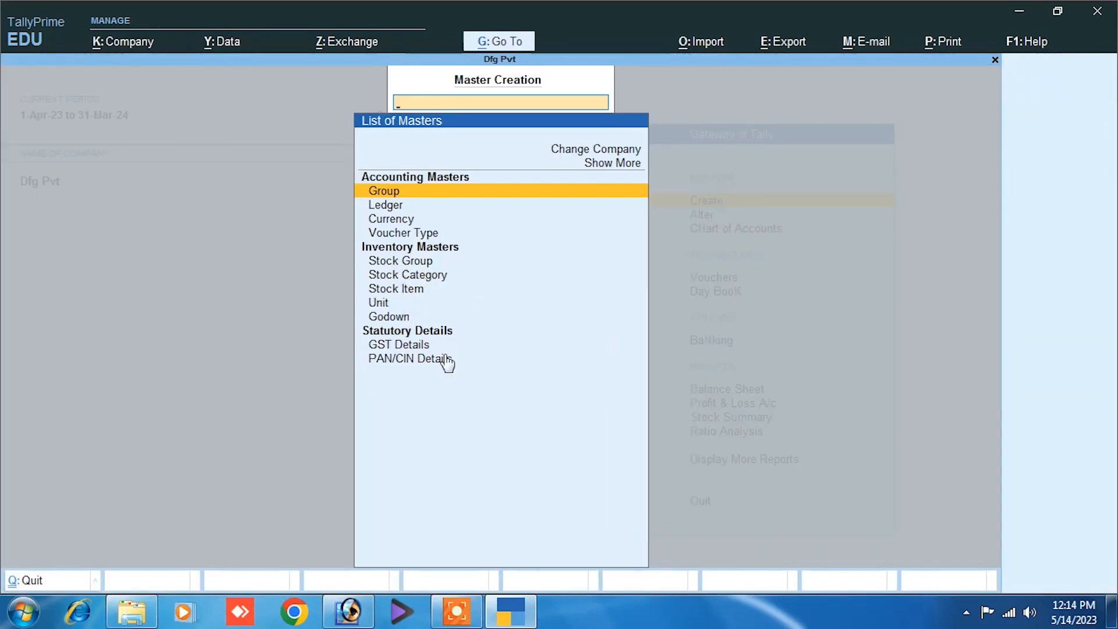
key("Escape")
key("Escape")
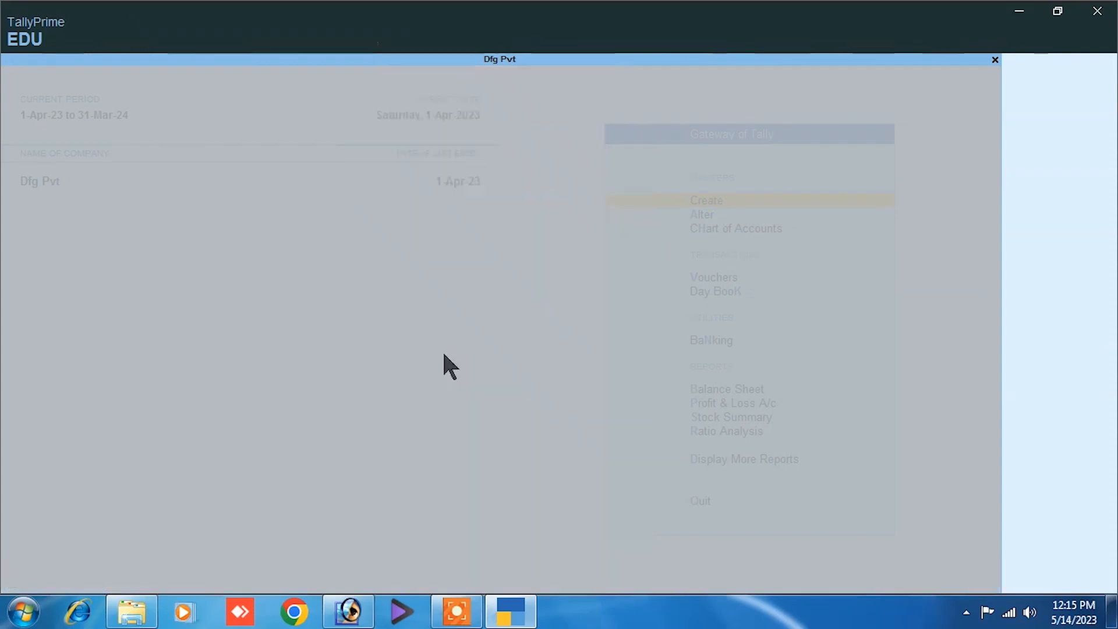
key("Escape")
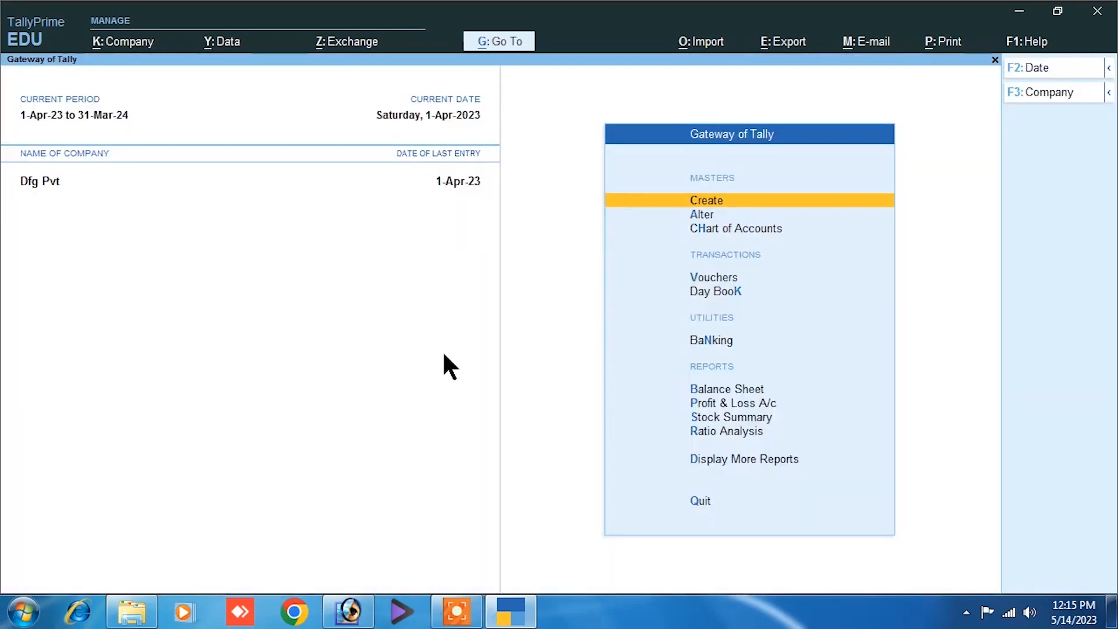
Step: Open the list of additional reports from the Gateway of Tally
key("Down")
key("Down")
key("Down")
key("Down")
key("Down")
key("Down")
key("Down")
key("Down")
key("Down")
key("Down")
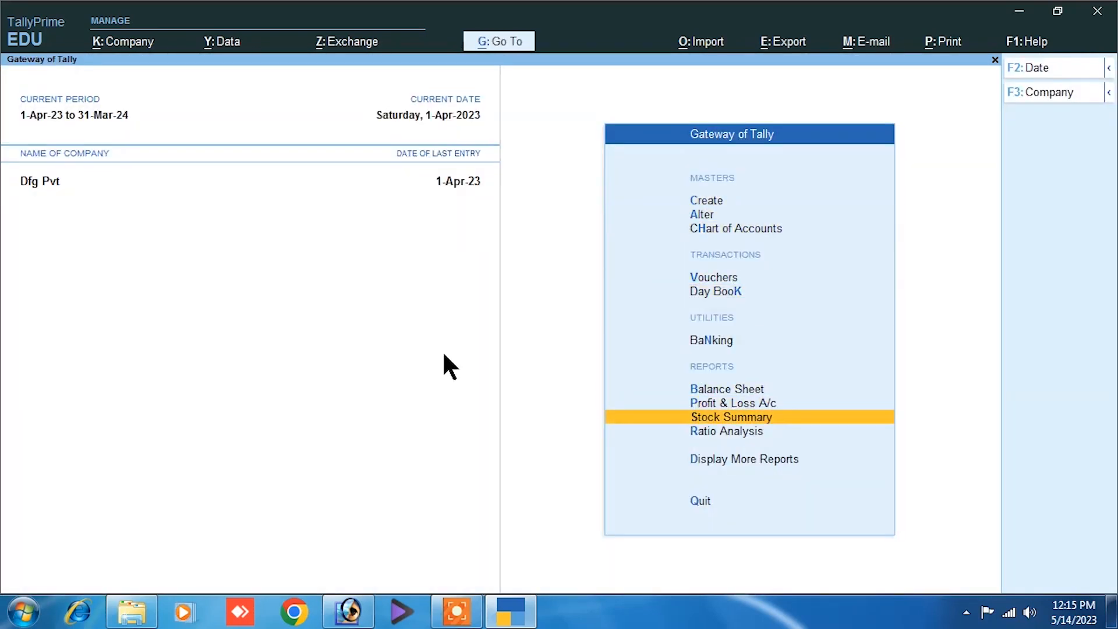
key("Return")
Step: View the Stock Query report for Shirt Gk under Statements of Inventory to check its purchases, sales and godown stock
key("Down")
key("Down")
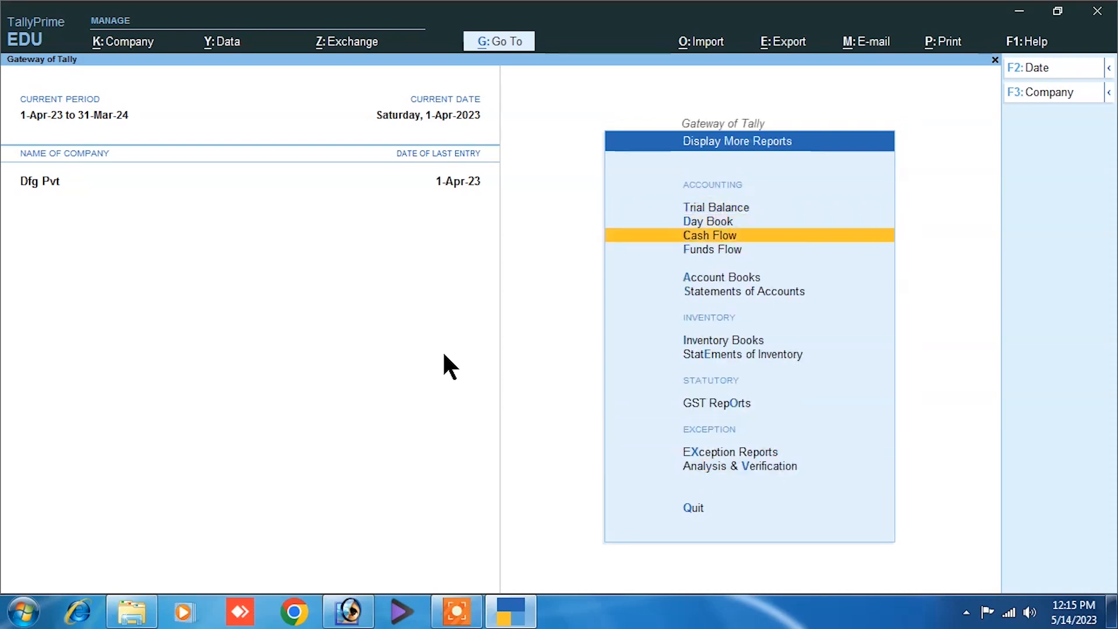
key("Up")
key("Down")
key("Down")
key("Down")
key("Down")
key("Down")
key("Down")
key("Down")
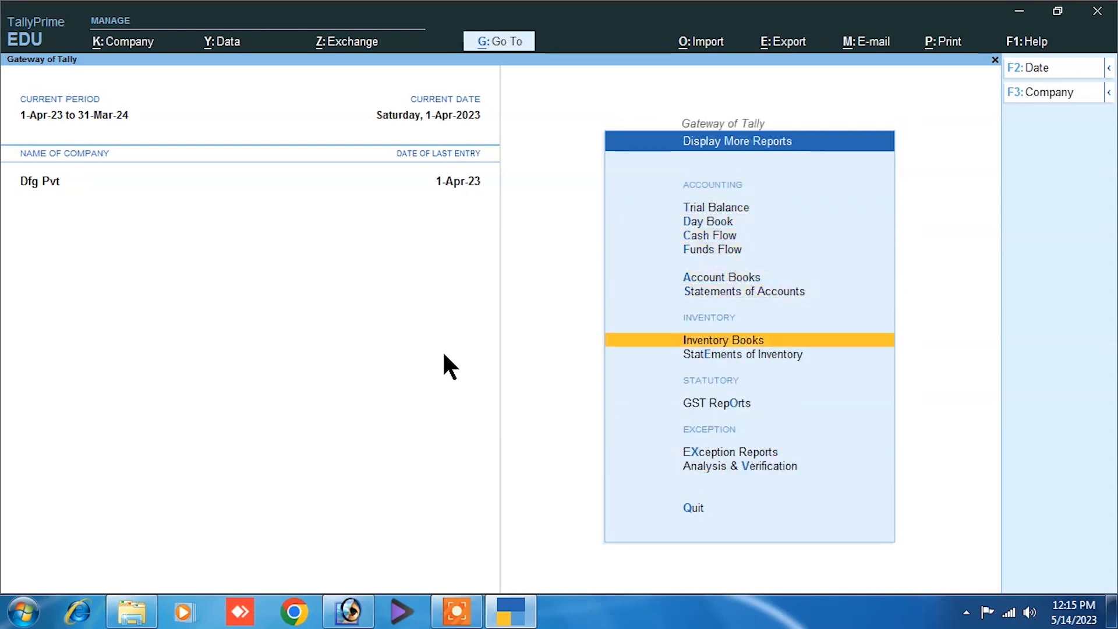
key("Up")
key("Return")
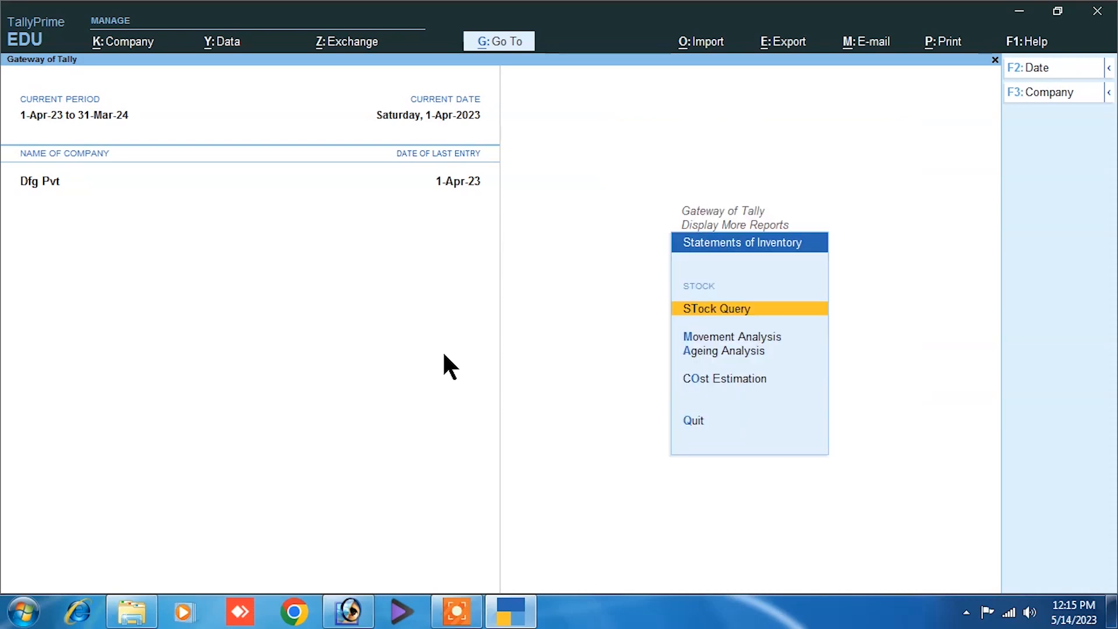
key("Return")
key("Return")
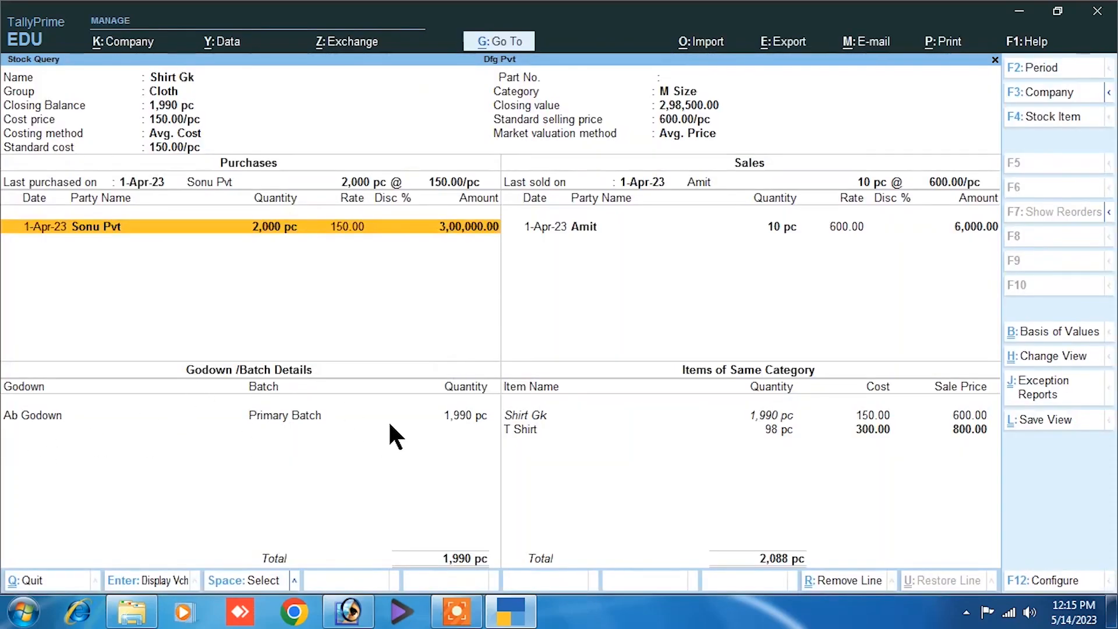
key("Escape")
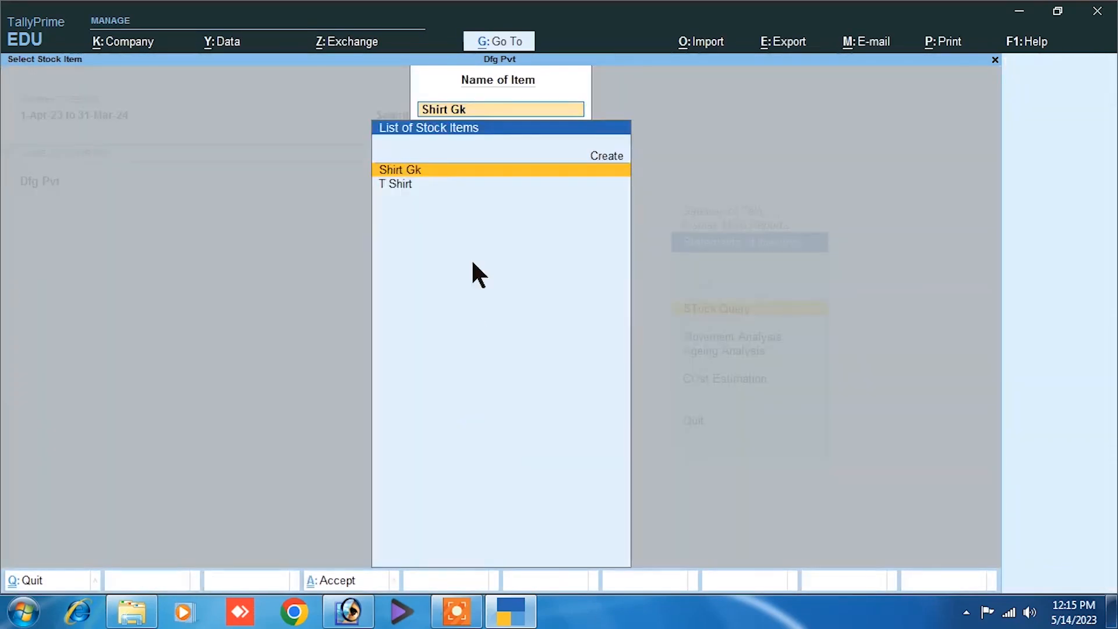
Step: View the Stock Query report for T Shirt, examine its purchases, sales and godown stock, and return to the list of reports
left_click(397, 185)
left_click(395, 185)
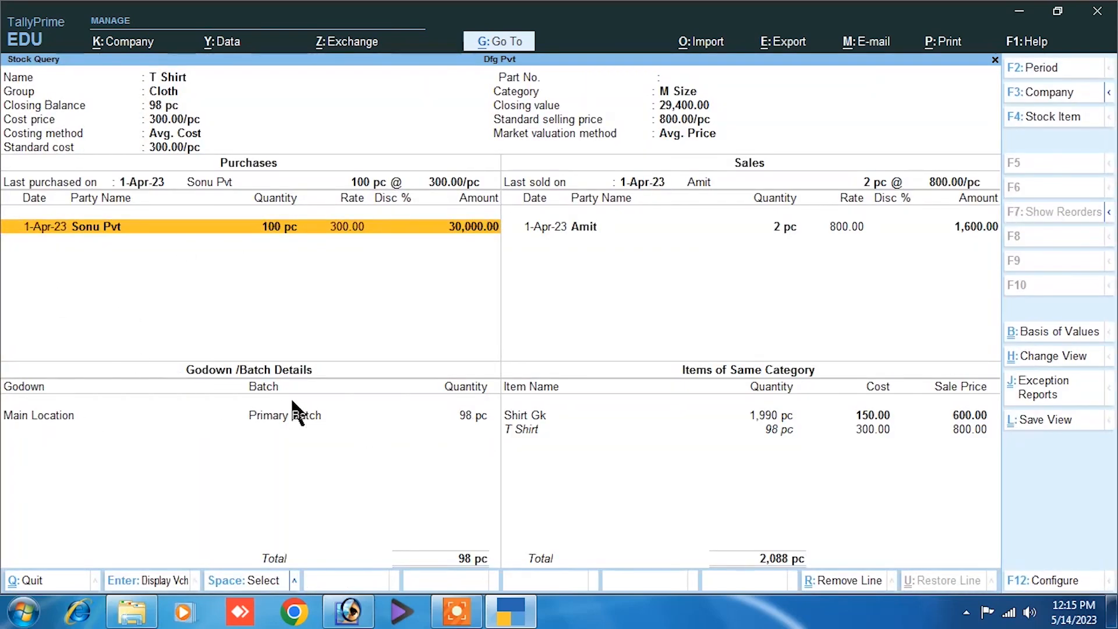
key("Escape")
key("Escape")
key("Escape")
key("Escape")
key("Escape")
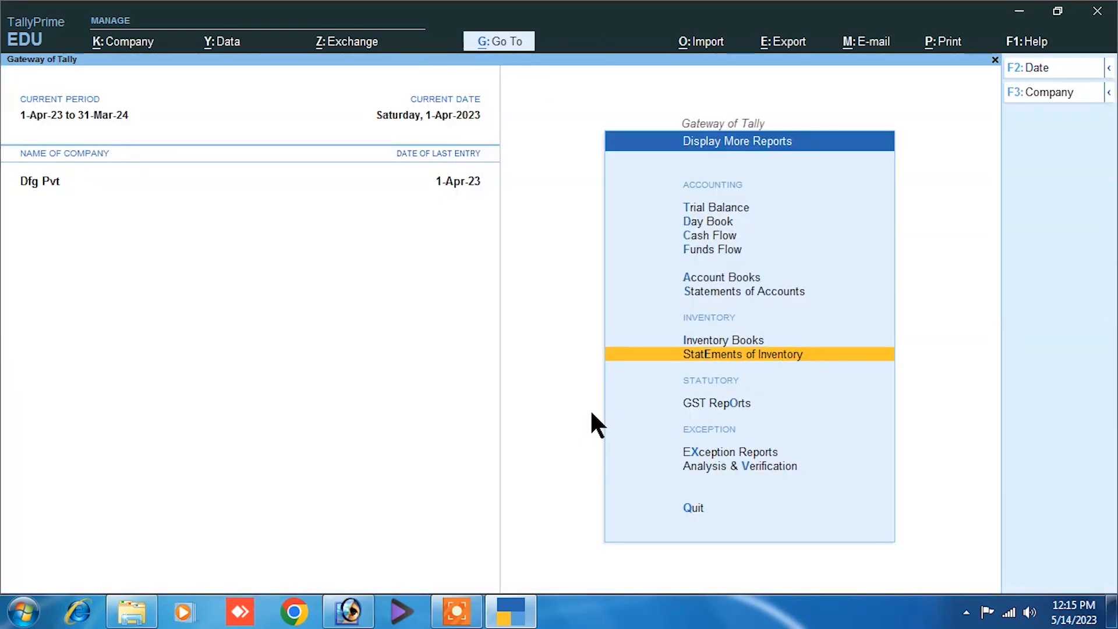